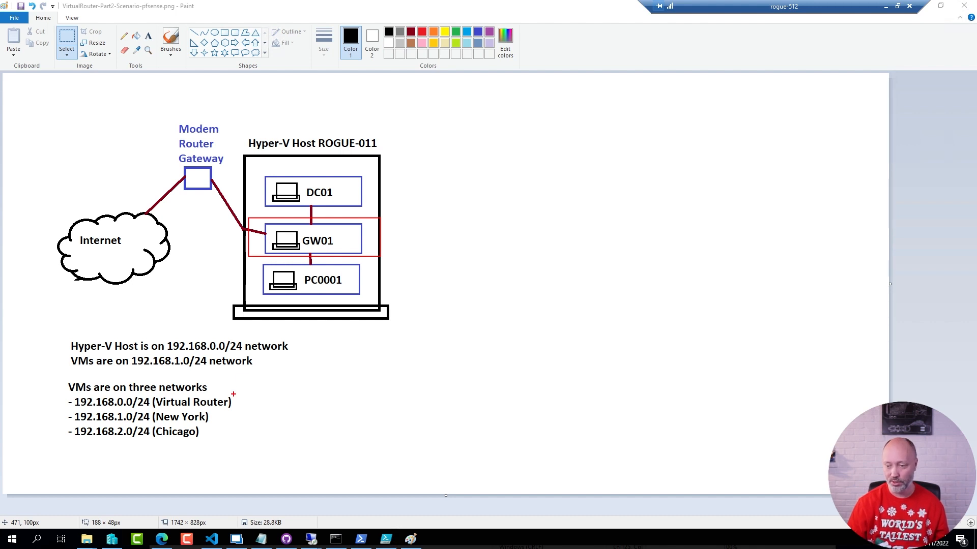
Annotate the diagram: 192.168.0.0/24 router, 192.168.1.0/24 New York, 192.168.2.0/24 Chicago networks, traffic through GW01.
drag(236, 400, 280, 404)
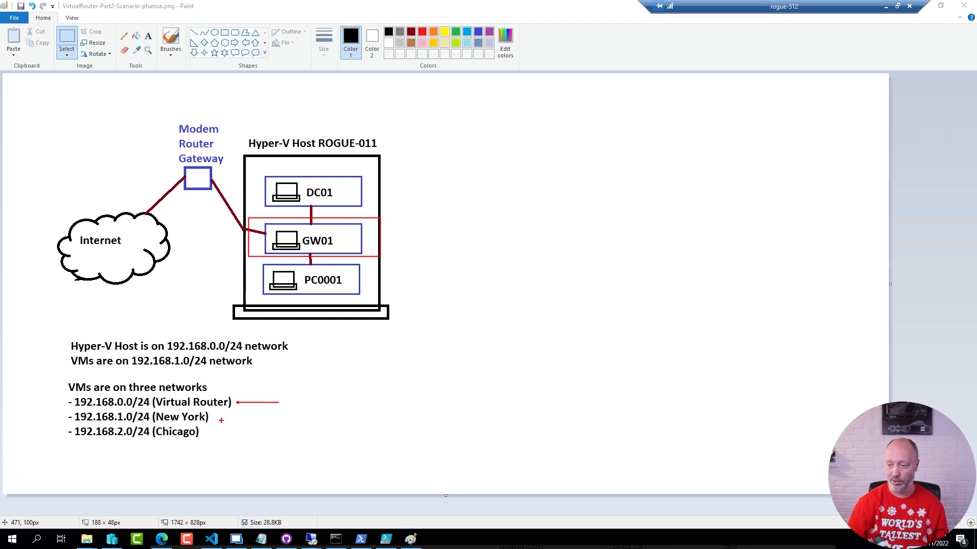
drag(214, 417, 267, 417)
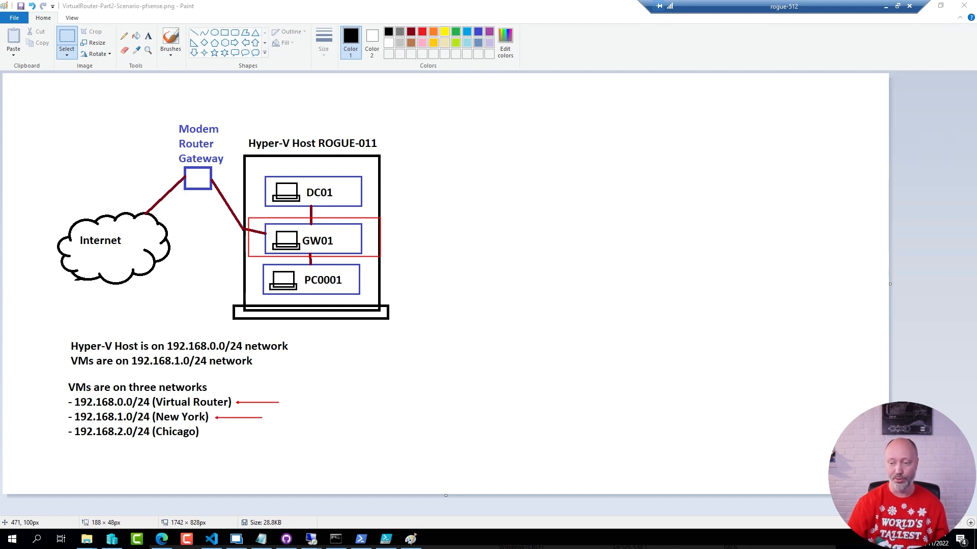
drag(205, 433, 242, 432)
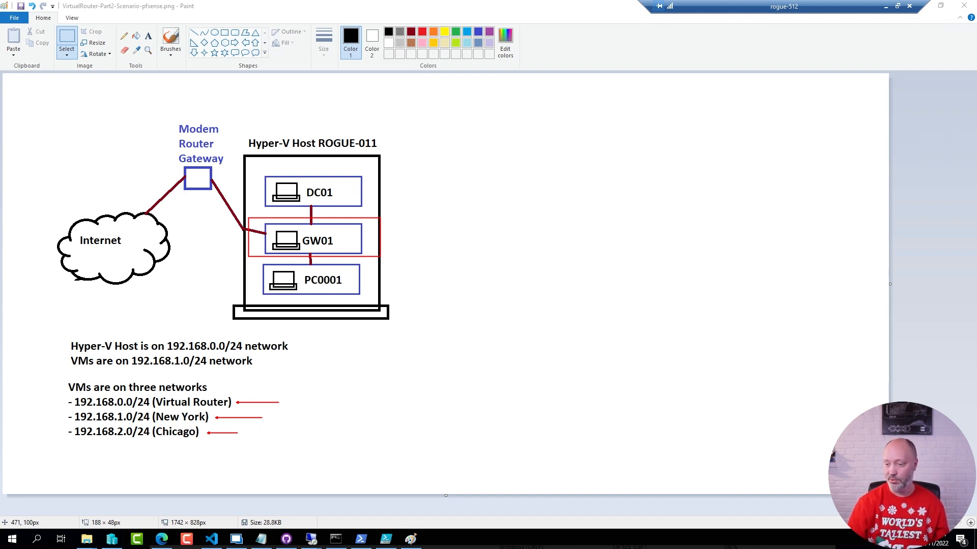
mouse_move(273, 424)
mouse_down()
mouse_move(448, 331)
mouse_move(407, 190)
mouse_move(351, 185)
mouse_up()
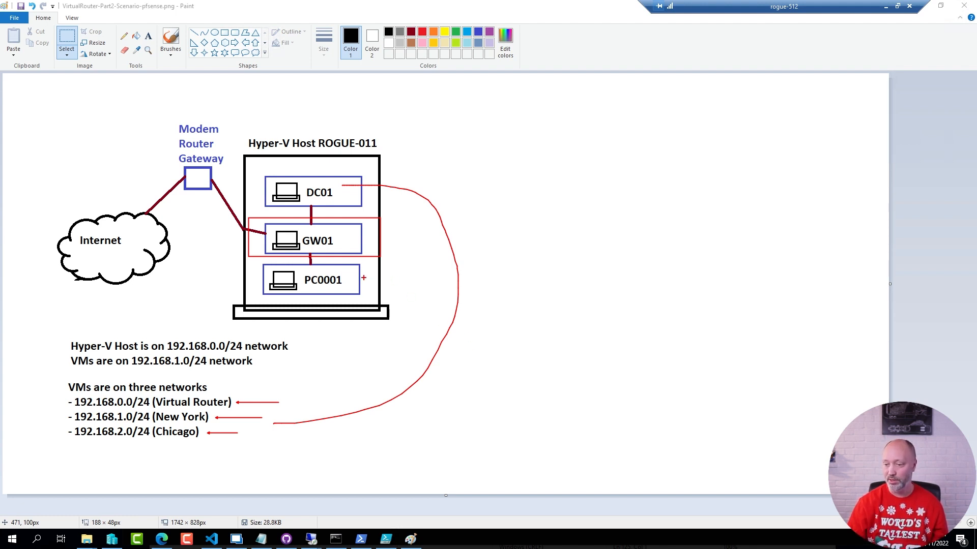
mouse_move(366, 279)
mouse_down()
mouse_move(450, 293)
mouse_move(445, 431)
mouse_move(245, 432)
mouse_up()
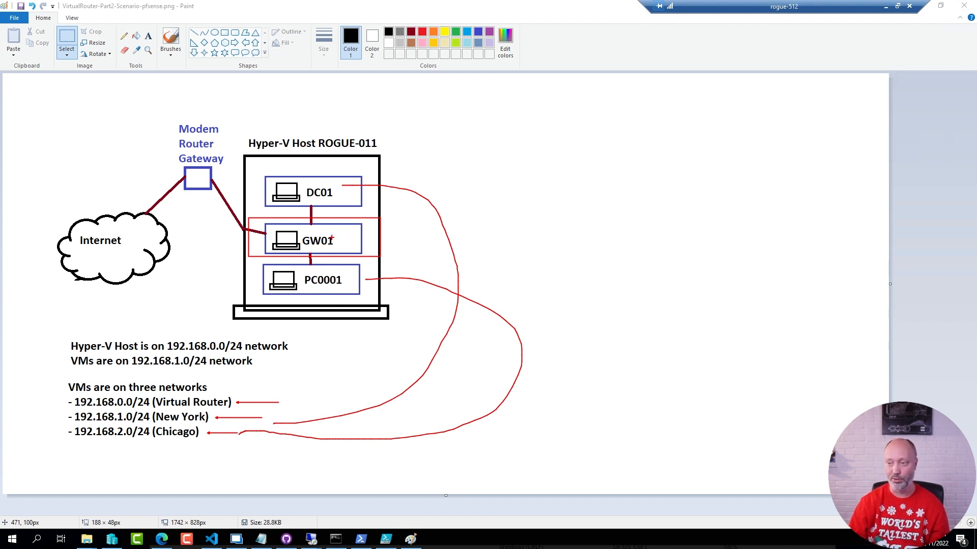
drag(312, 199, 311, 274)
mouse_move(319, 192)
mouse_down()
mouse_move(300, 243)
mouse_move(239, 218)
mouse_up()
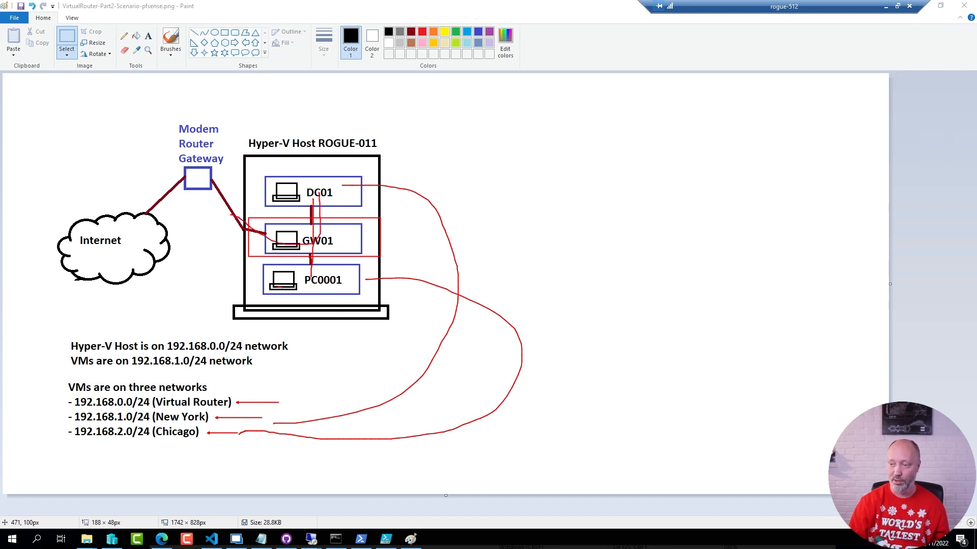
mouse_move(282, 287)
mouse_down()
mouse_move(305, 250)
mouse_move(229, 211)
mouse_up()
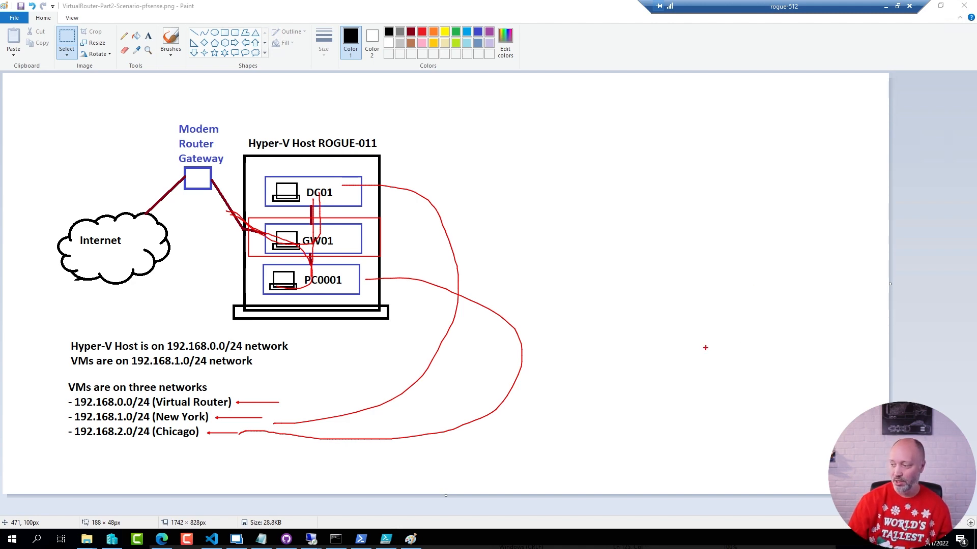
key(Escape)
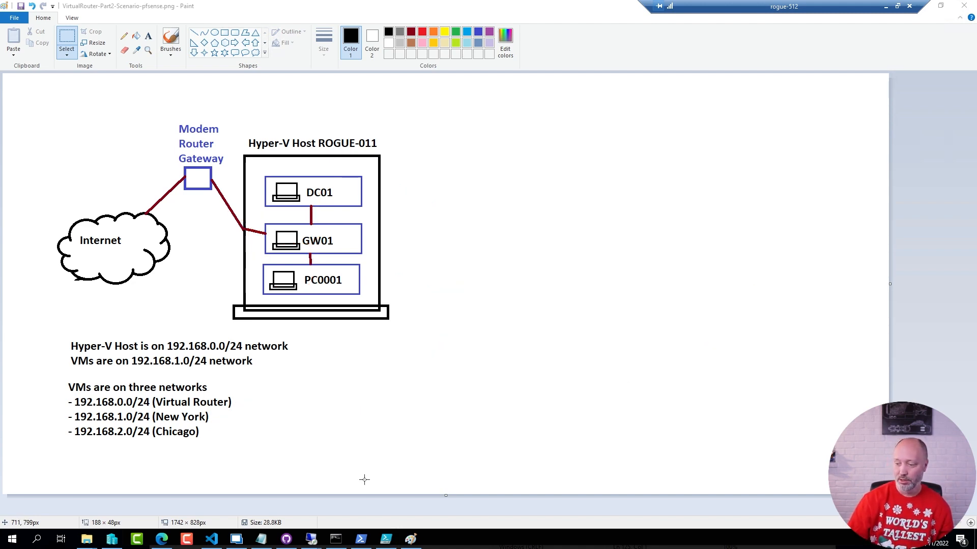
Go from the pfSense article in Edge to its download page offering version 2.6.0.
click(161, 538)
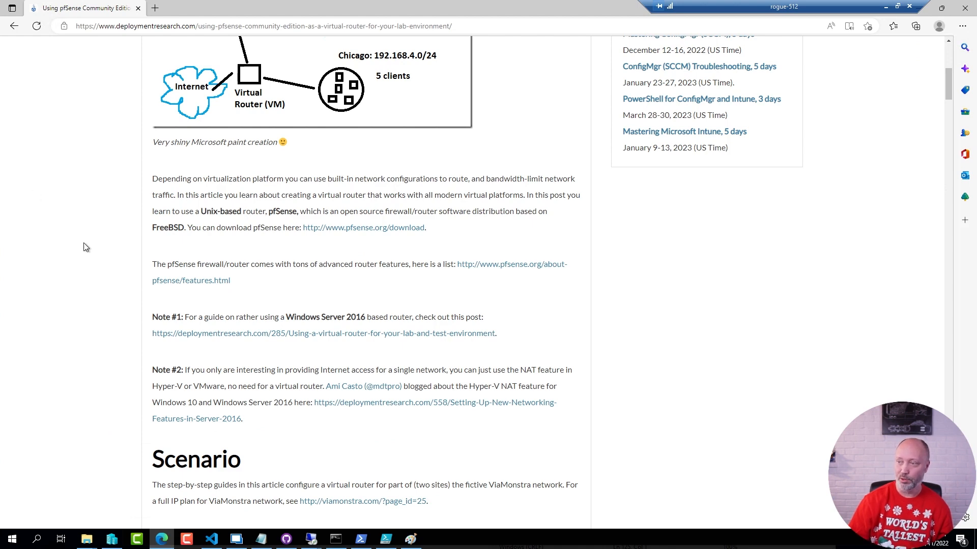
scroll(87, 249, up, 7)
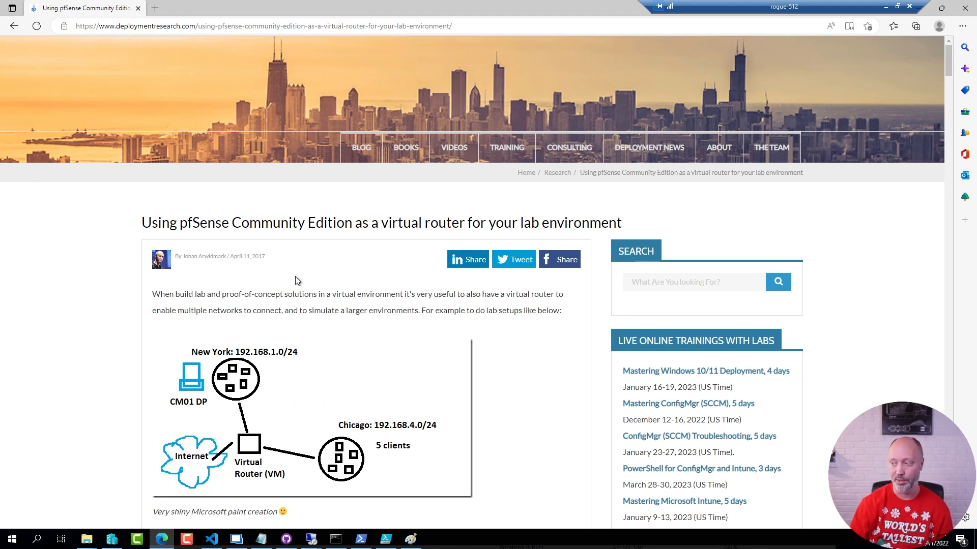
scroll(323, 285, down, 4)
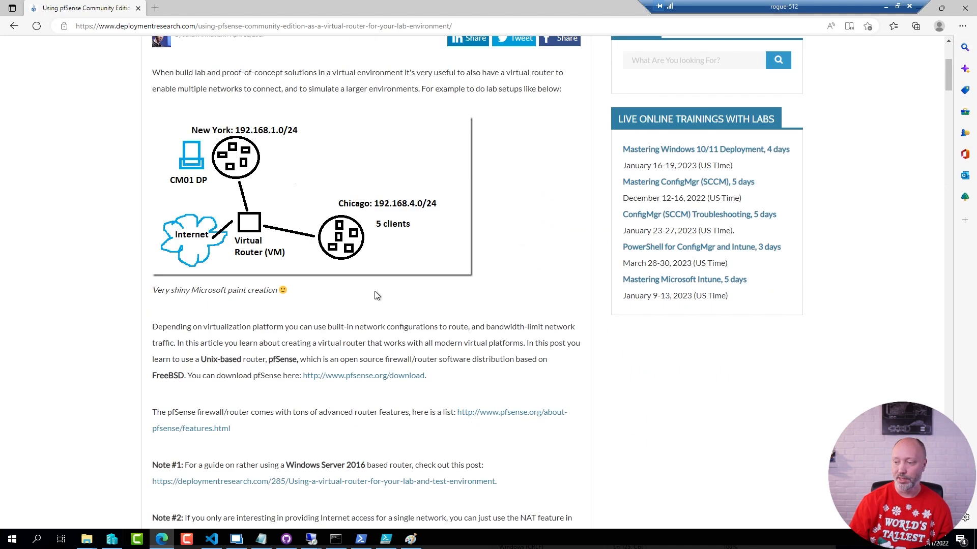
click(402, 377)
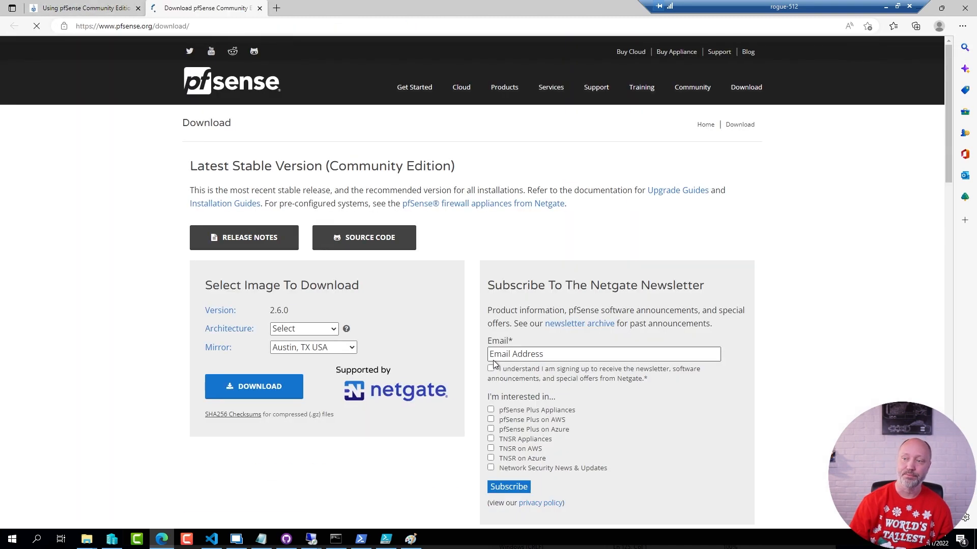
drag(268, 311, 310, 310)
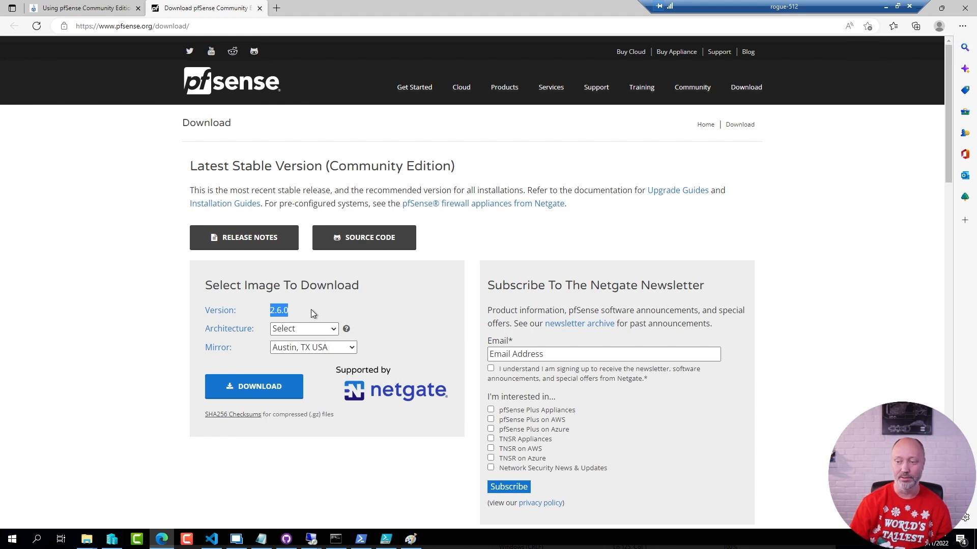
click(170, 356)
Open the Netgate mirror listing and mark the pfSense-CE-2.5.2-RELEASE-amd64.iso.gz file.
click(265, 388)
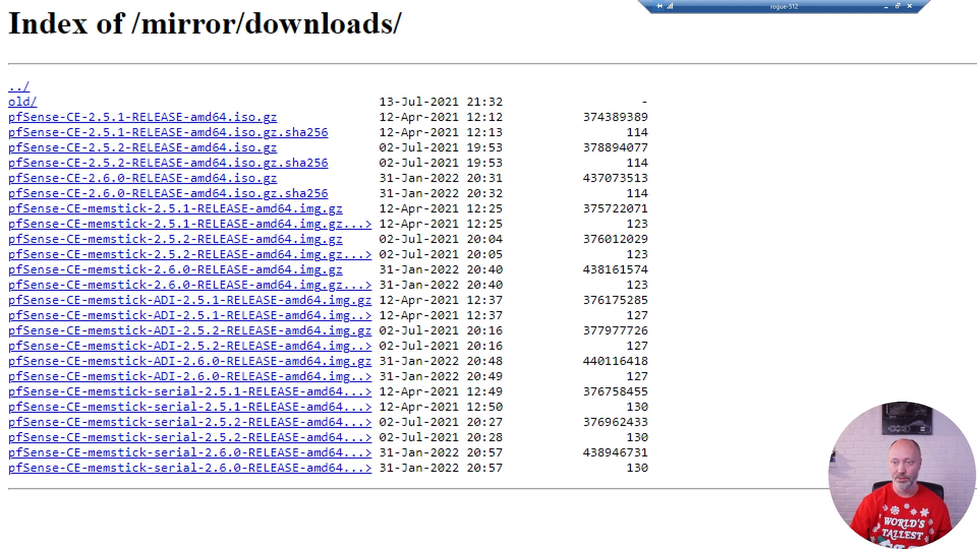
scroll(15, 131, down, 1)
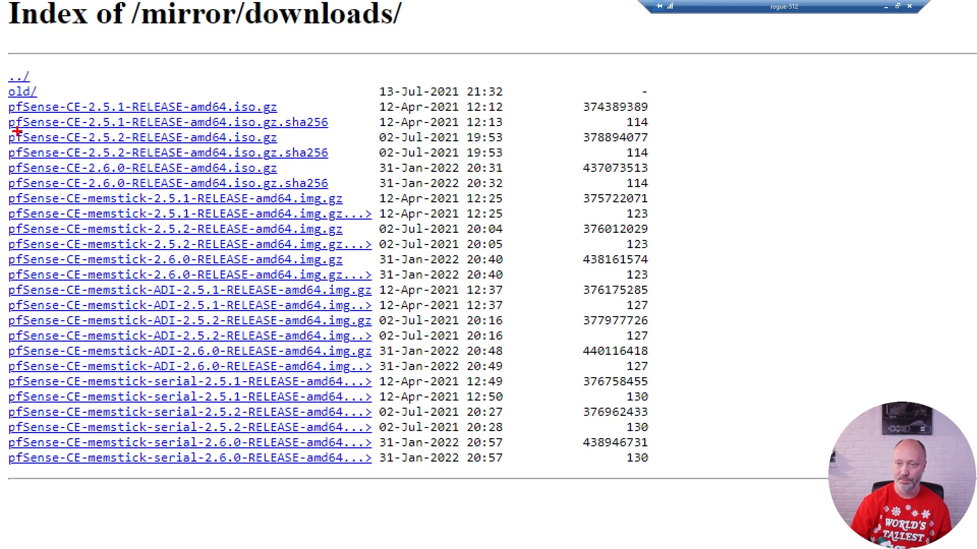
mouse_move(5, 129)
mouse_down()
mouse_move(285, 164)
mouse_move(336, 147)
mouse_up()
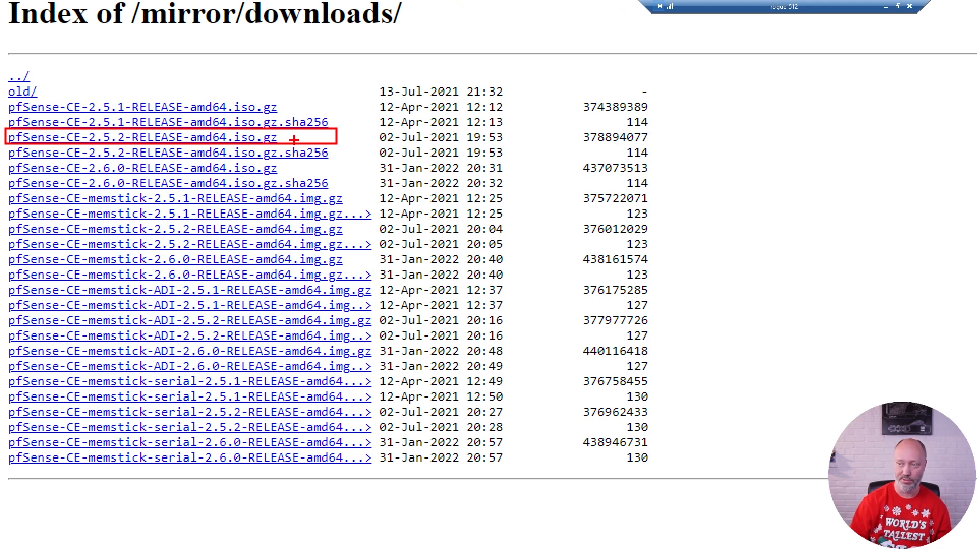
key(Escape)
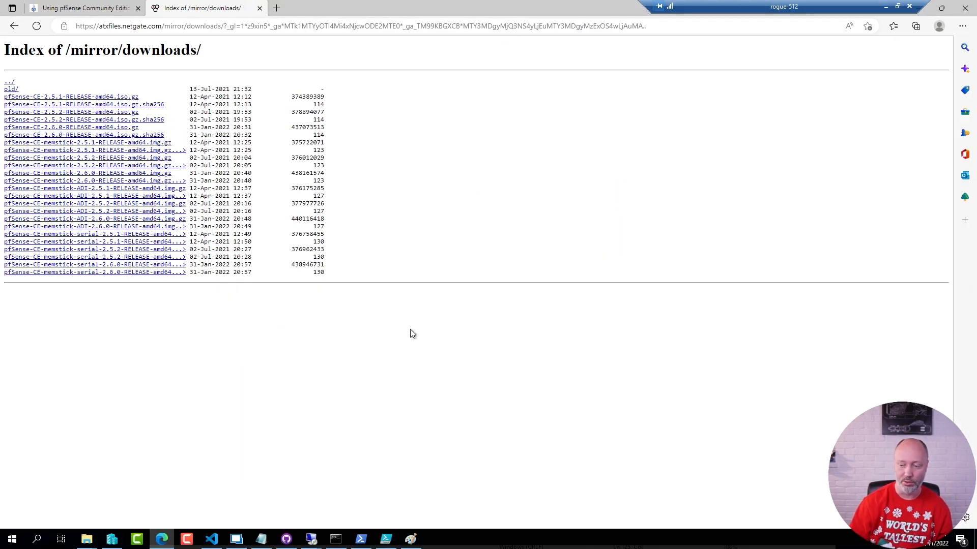
Bring up the 192.168.0.4 remote session and select the ROGUE-011 host.
click(312, 540)
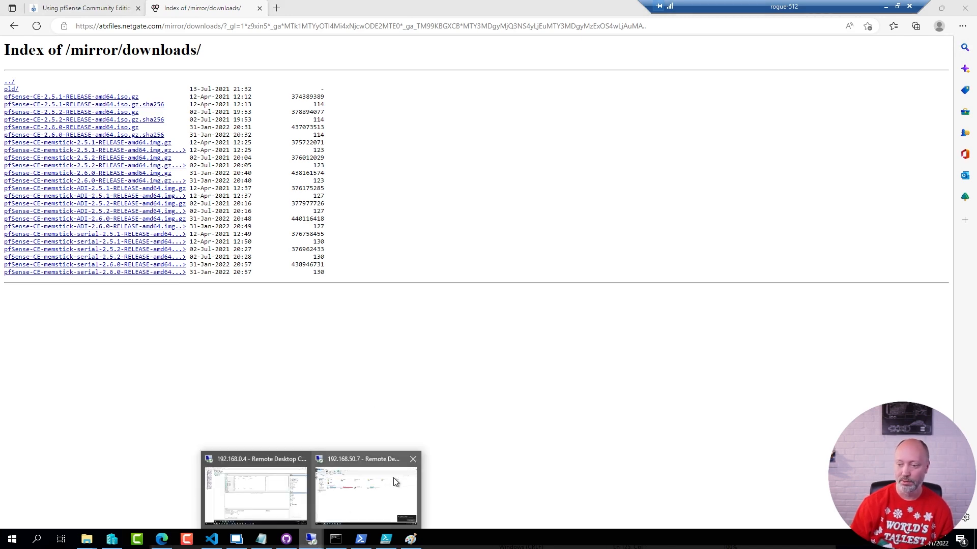
click(264, 493)
click(36, 117)
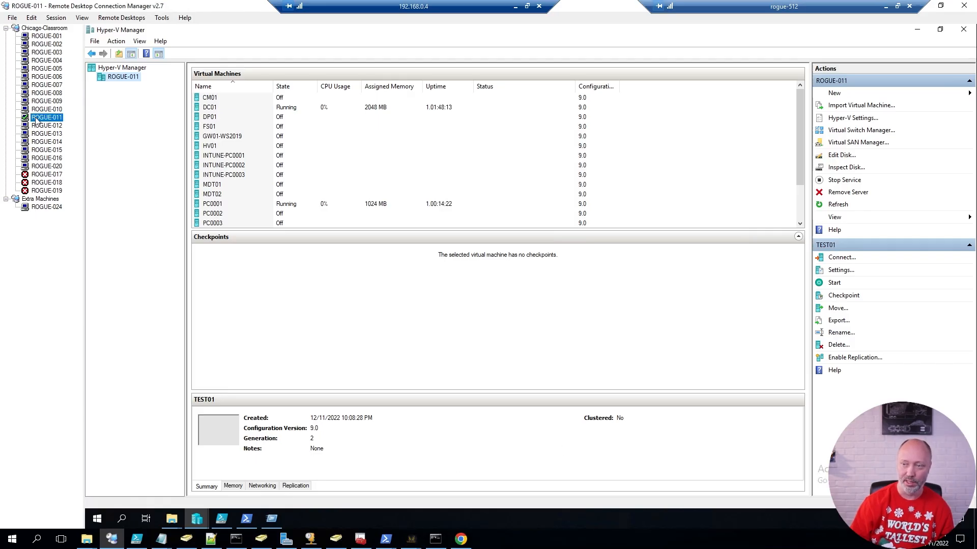
Confirm the pfSense ISO and its size in C:\ISO, then bring up Hyper-V's New options.
click(173, 518)
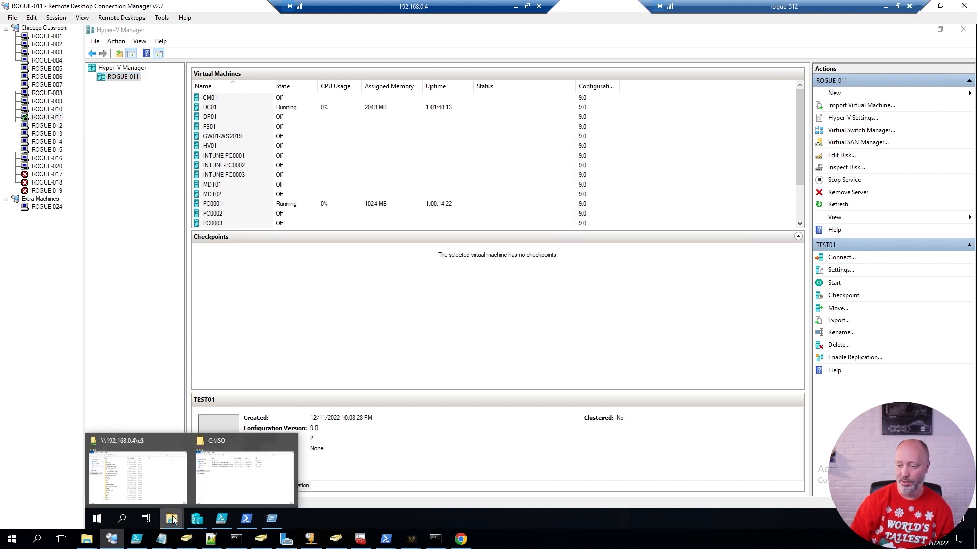
click(252, 494)
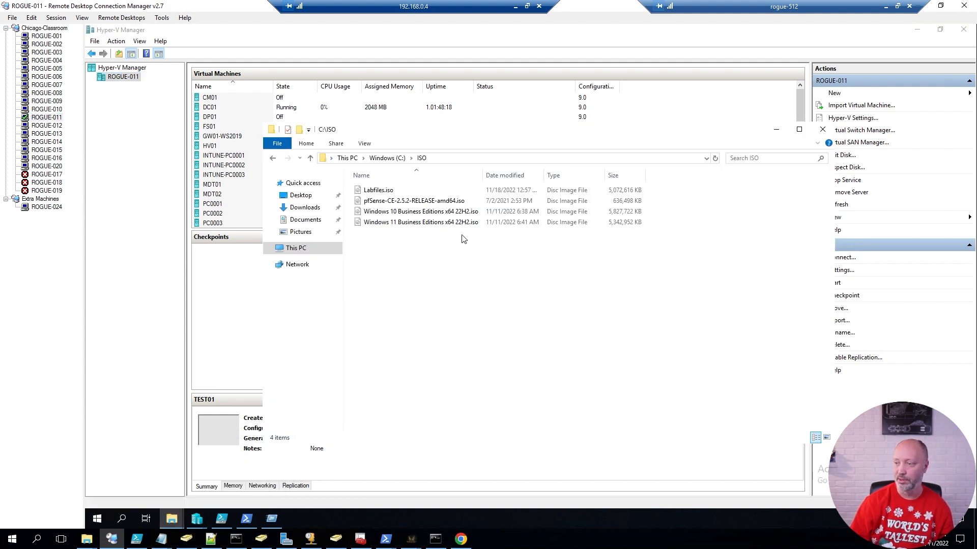
click(437, 201)
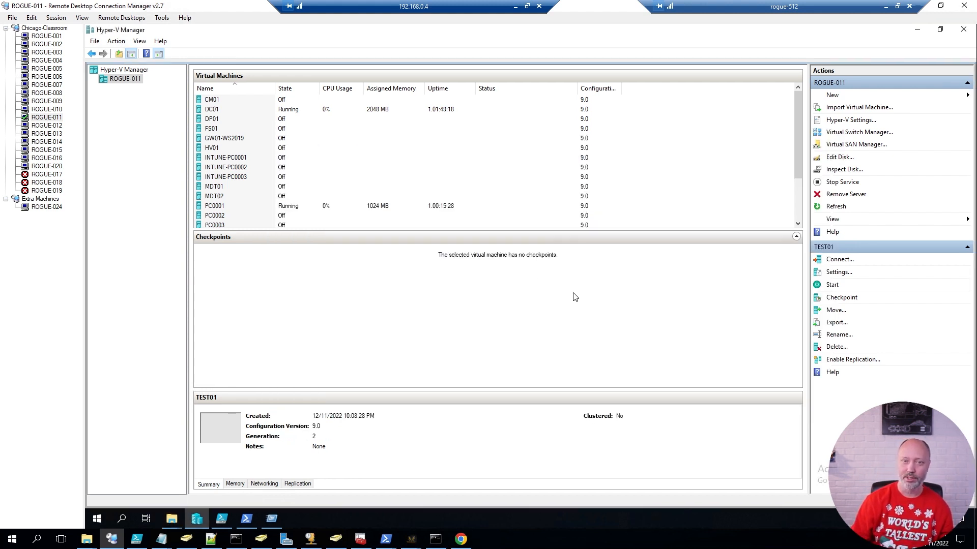
click(834, 95)
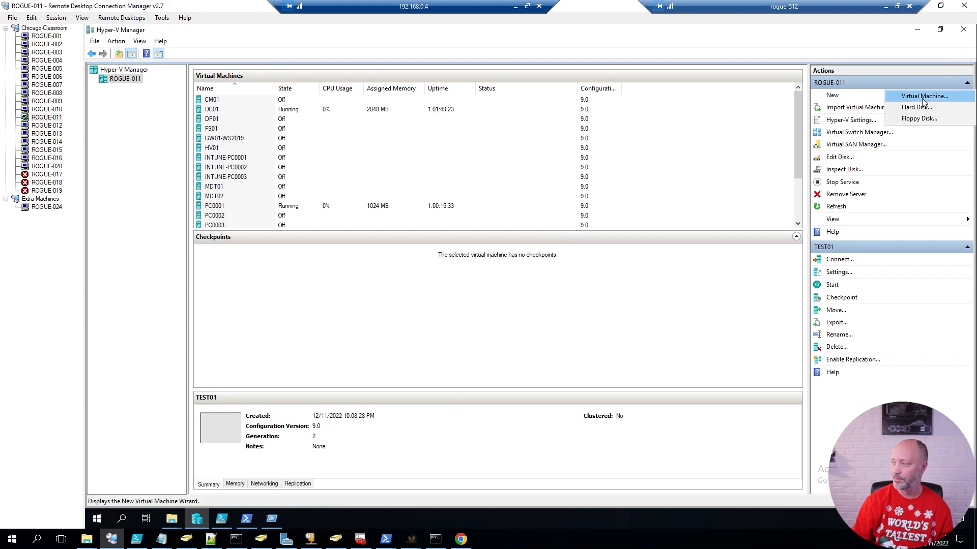
Start a new virtual machine named GW01-PFSENSE stored in a custom location.
click(923, 104)
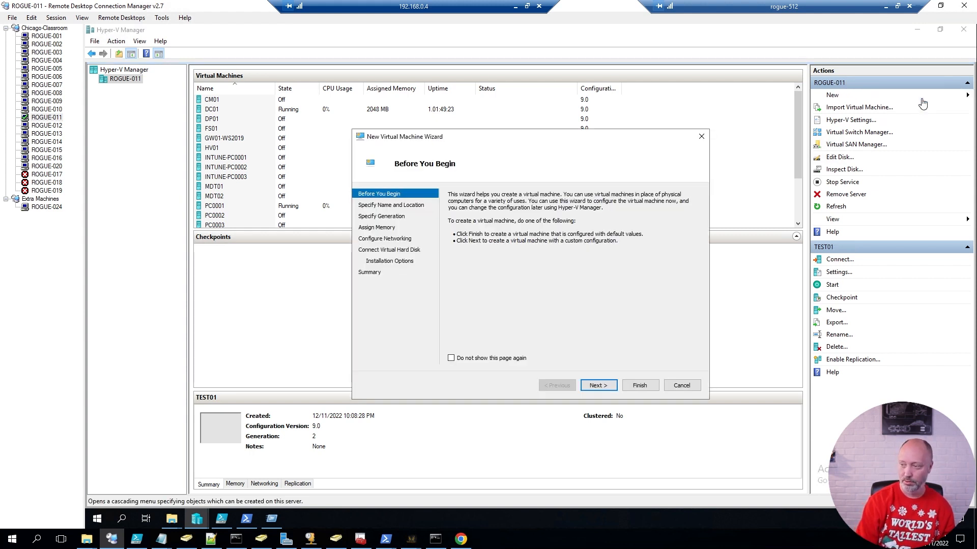
key(Return)
text(GW)
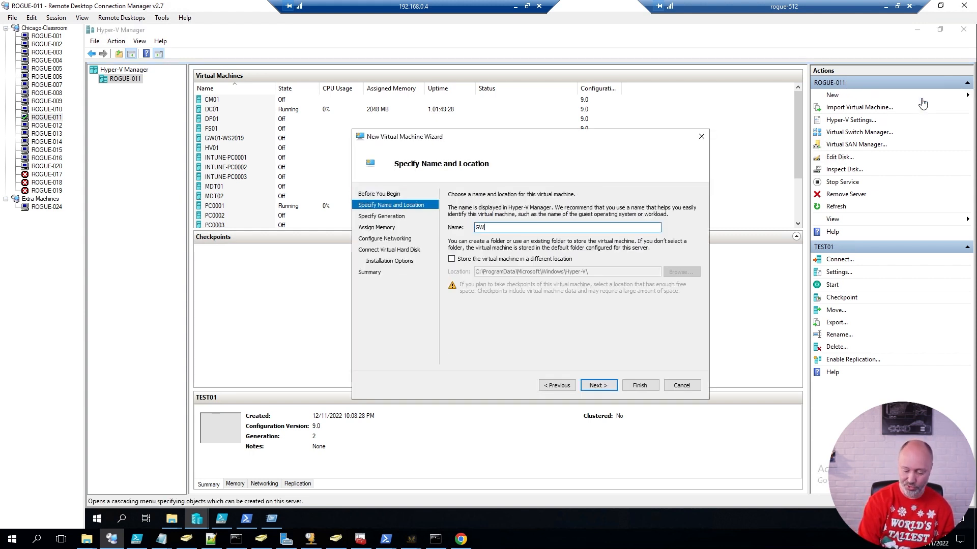
text(01-PF)
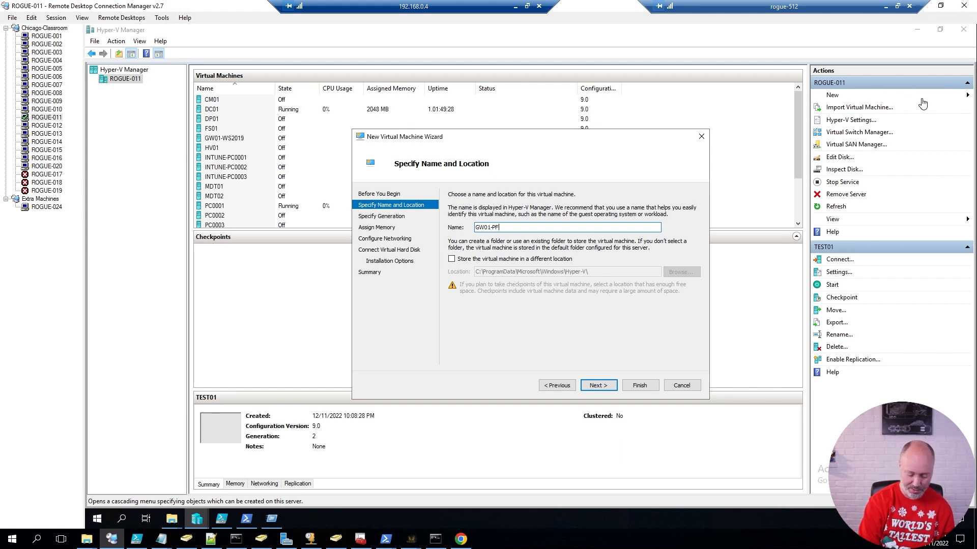
text(SENSE)
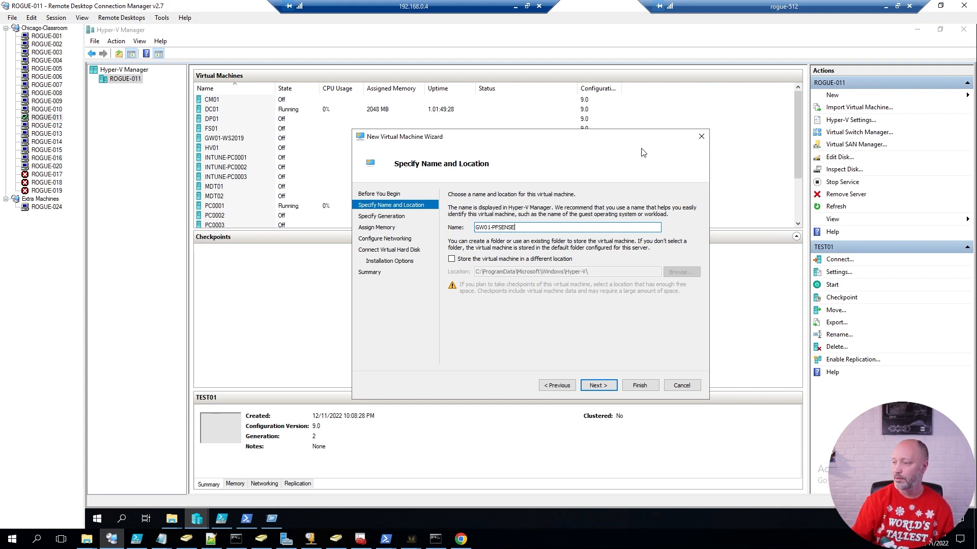
click(543, 259)
triple_click(589, 272)
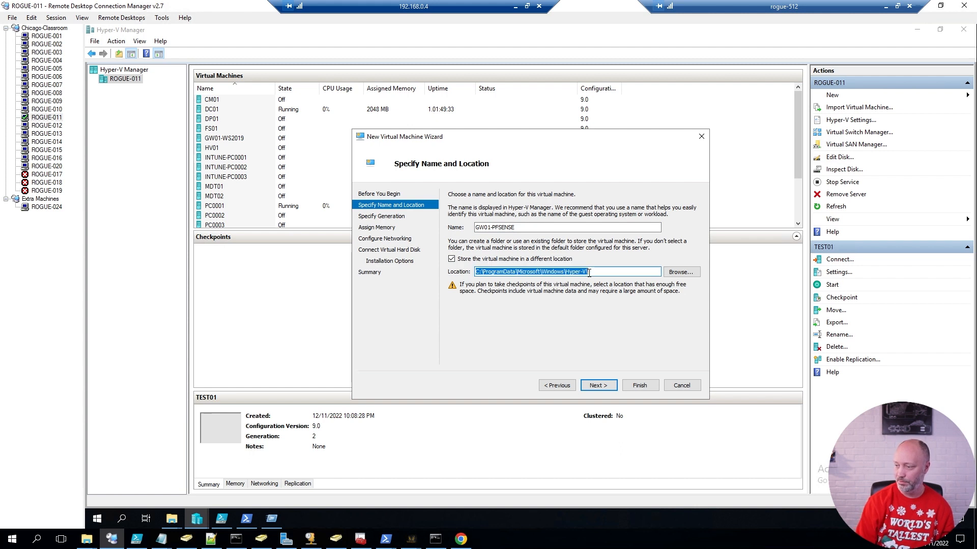
key(Return)
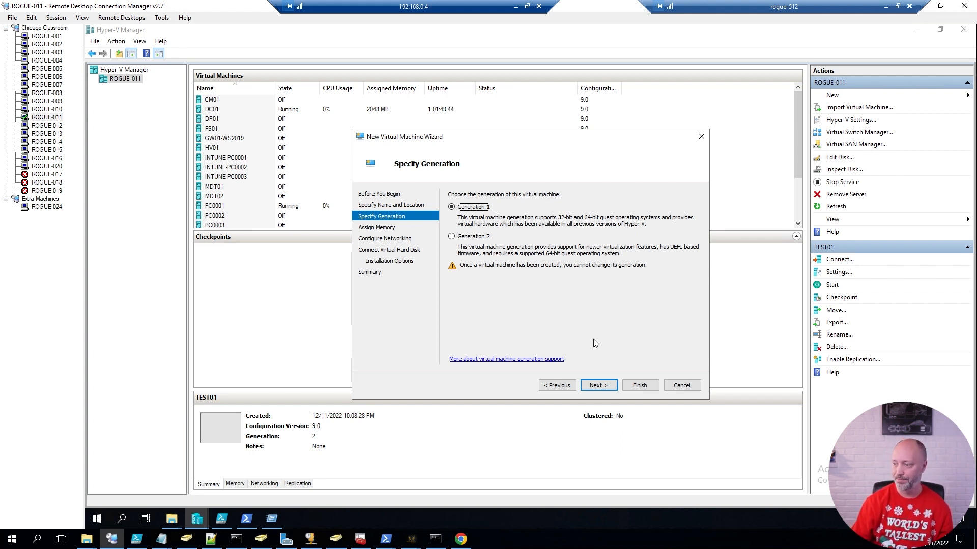
Keep Generation 1, set startup memory to 512 MB, and connect to the External switch.
click(600, 386)
click(504, 220)
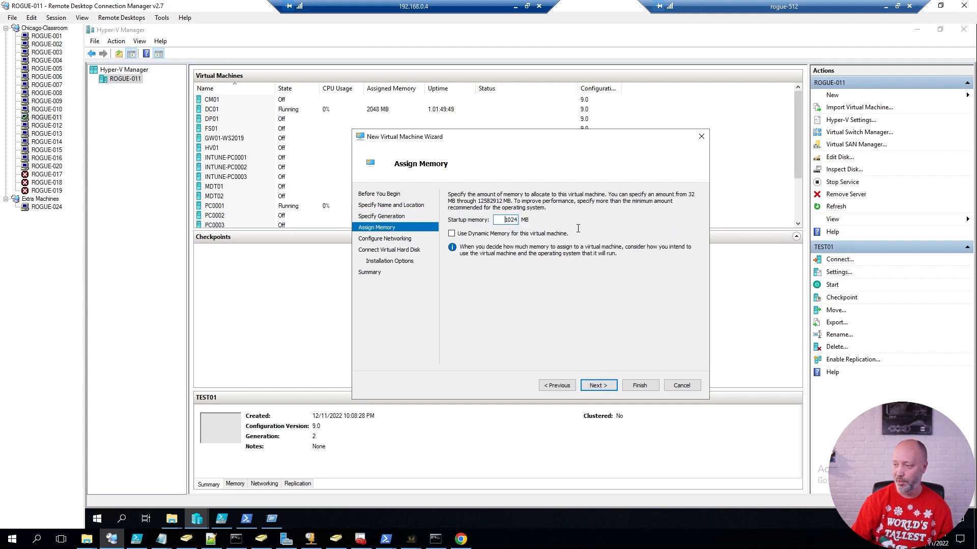
drag(504, 219, 577, 229)
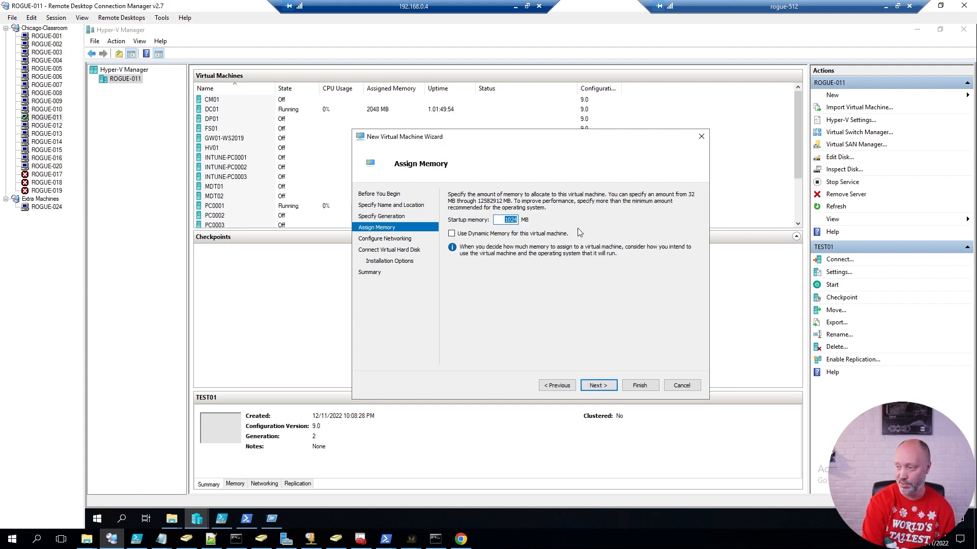
text(512)
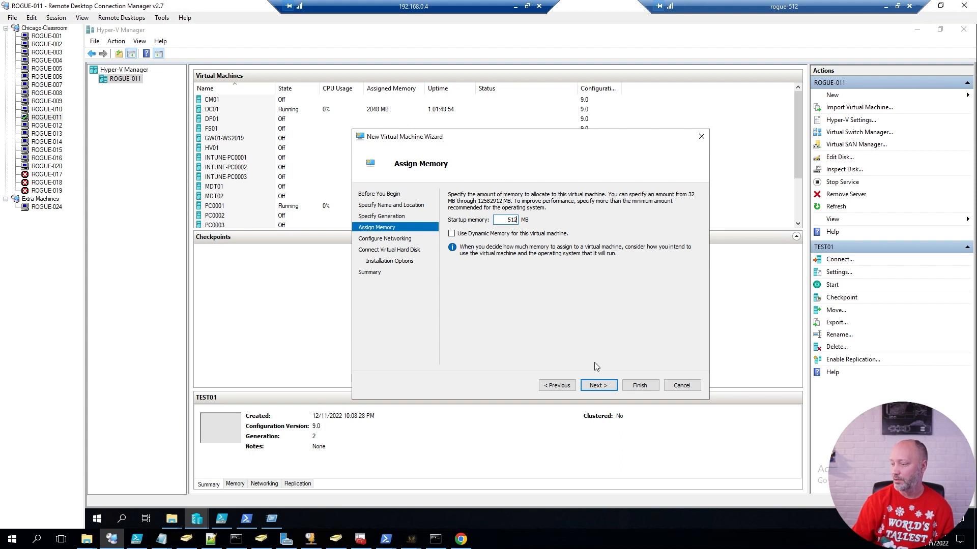
click(598, 386)
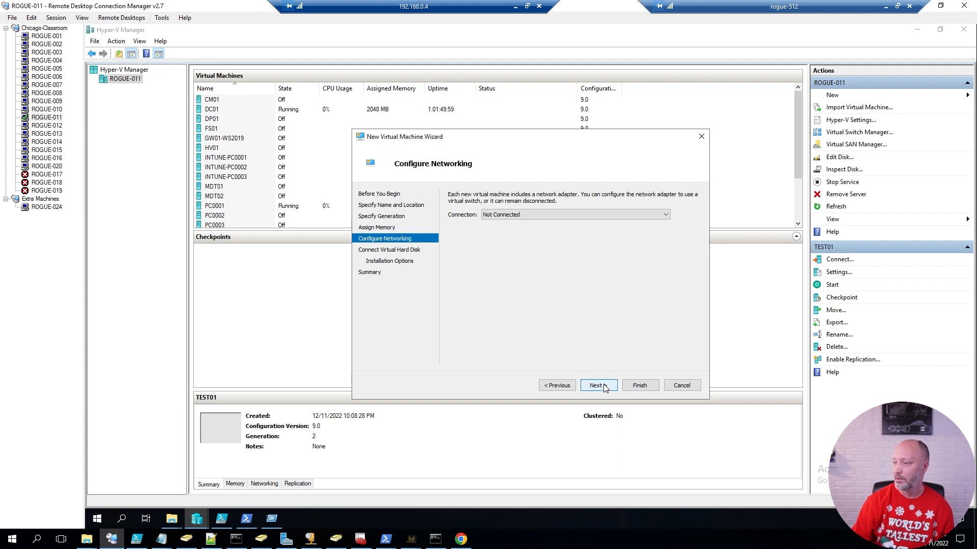
click(501, 216)
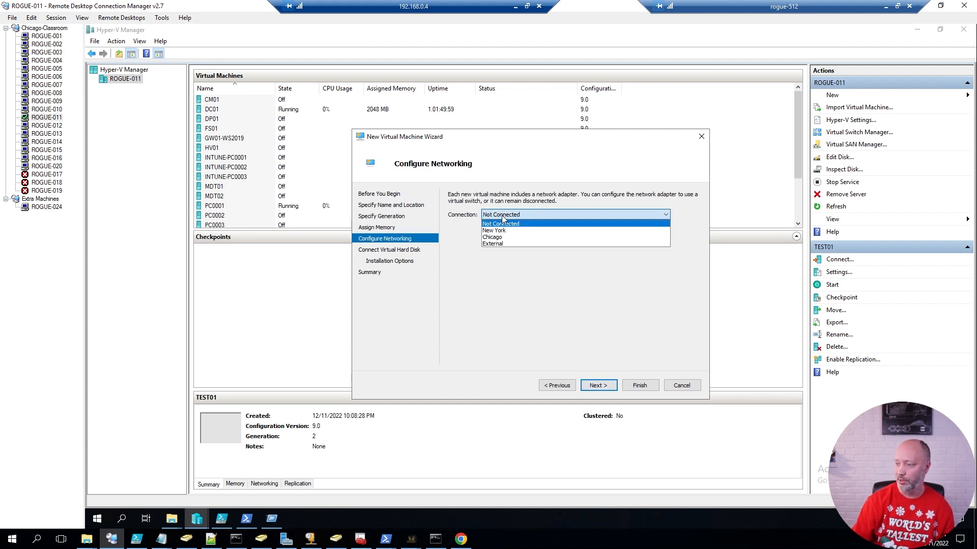
click(500, 244)
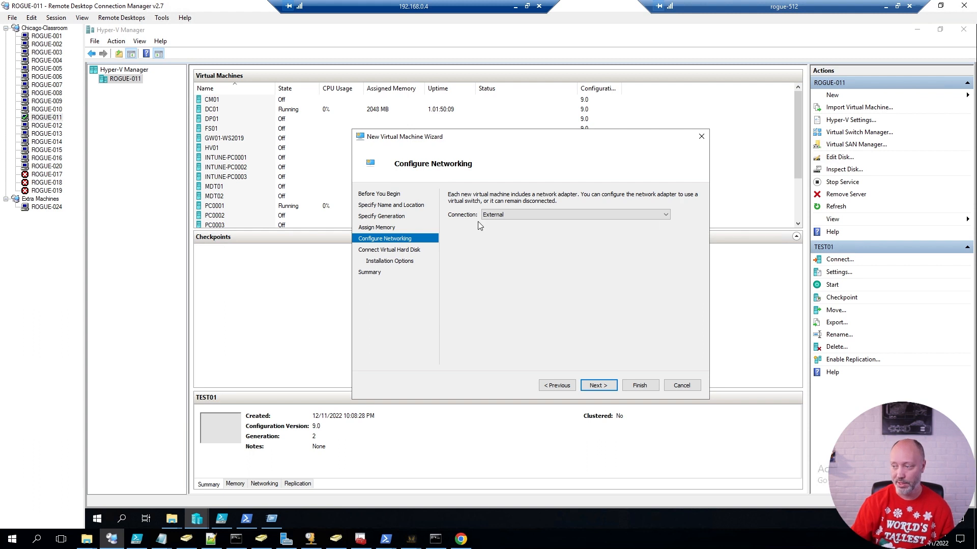
Give GW01-PFSENSE a 60 GB virtual hard disk.
click(600, 388)
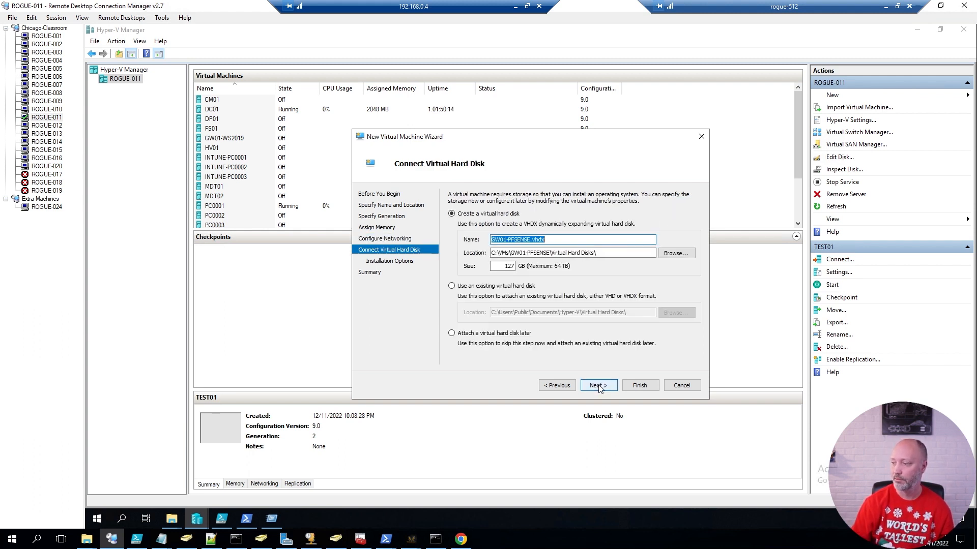
key(Tab)
key(Tab)
key(Tab)
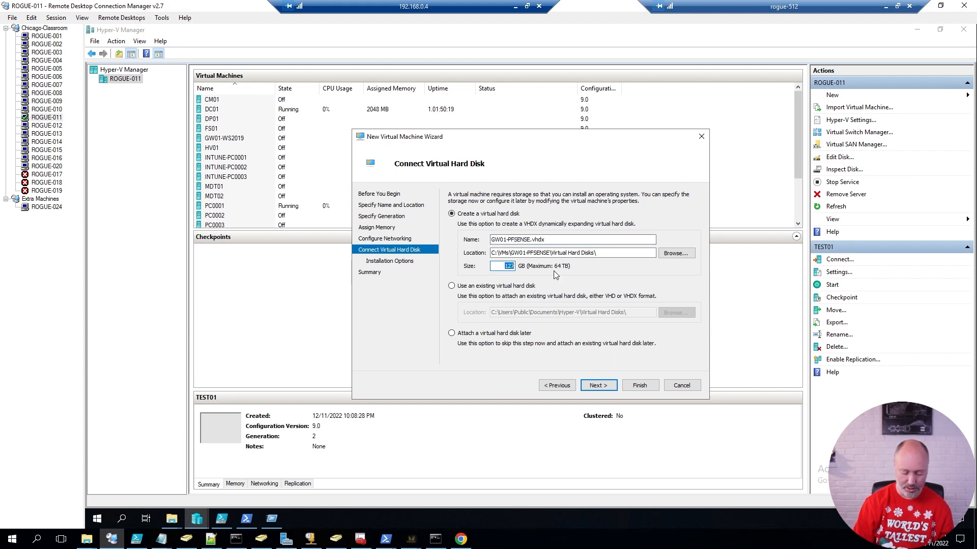
text(60)
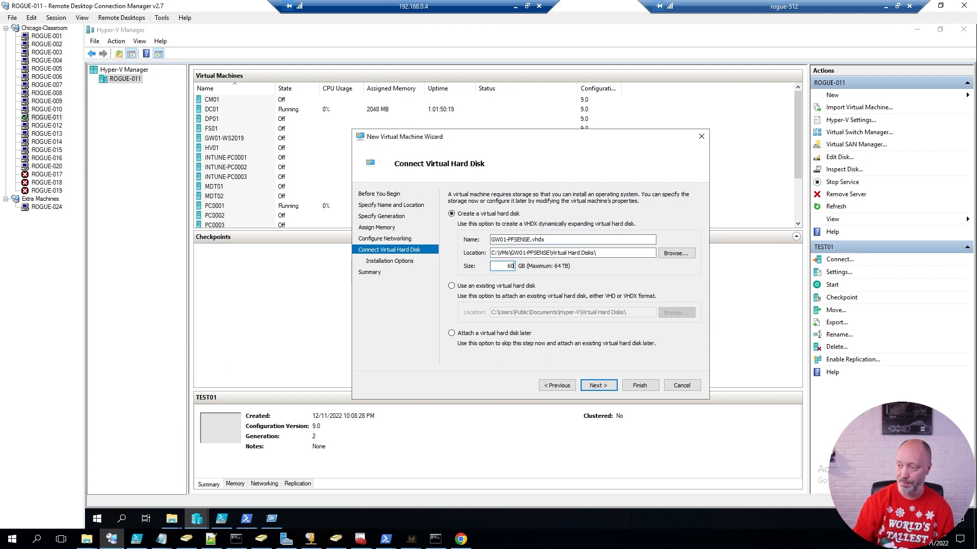
click(605, 386)
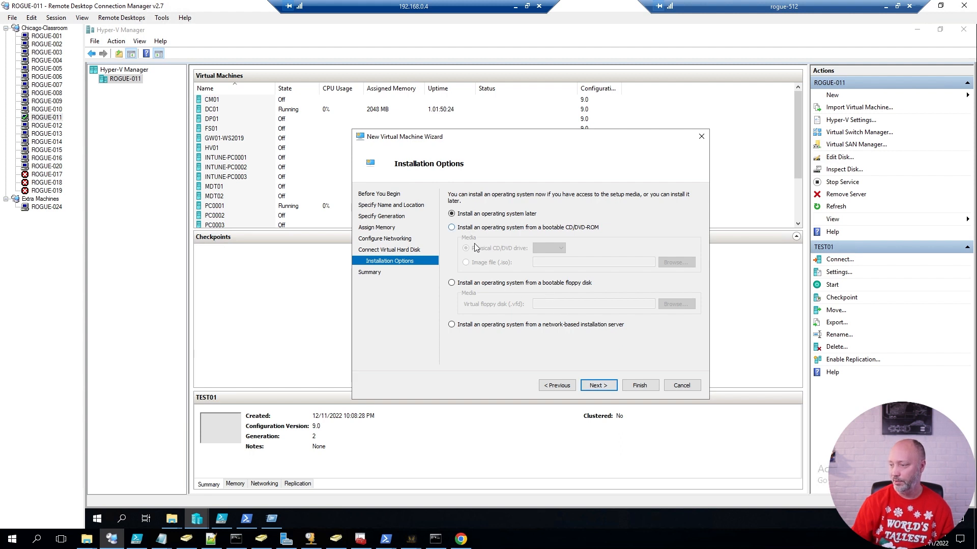
Set install media to C:\ISO\pfSense-CE-2.5.2-RELEASE-amd64.iso and finish the wizard.
click(476, 227)
click(466, 262)
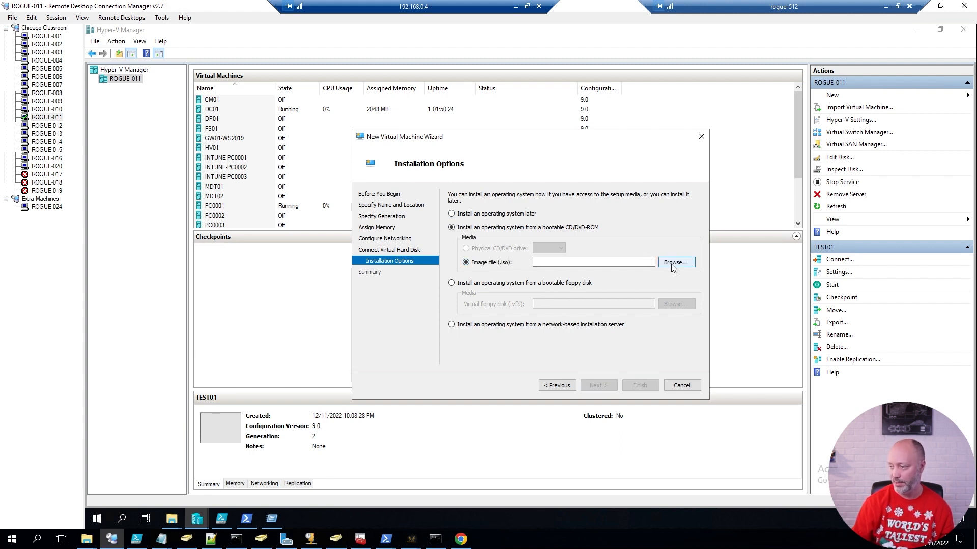
click(673, 262)
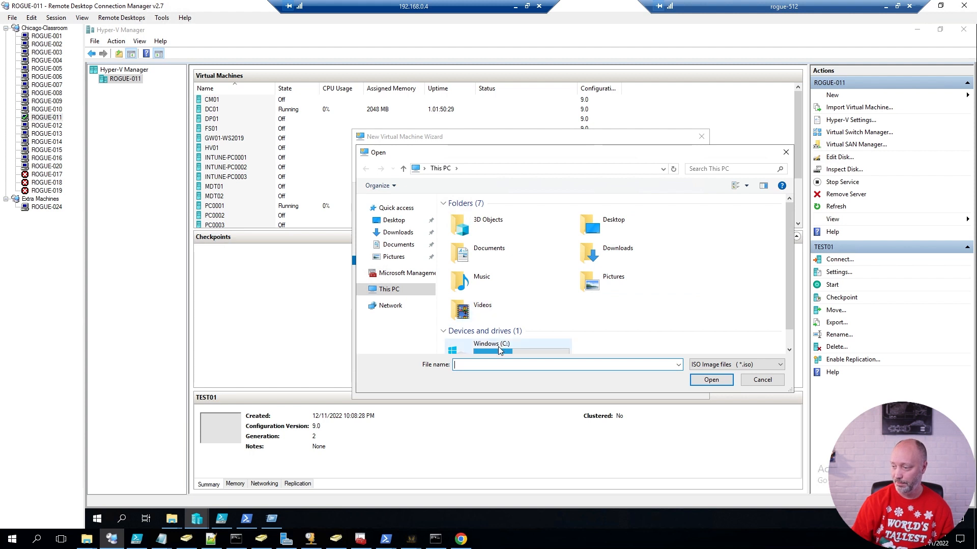
double_click(499, 346)
double_click(460, 249)
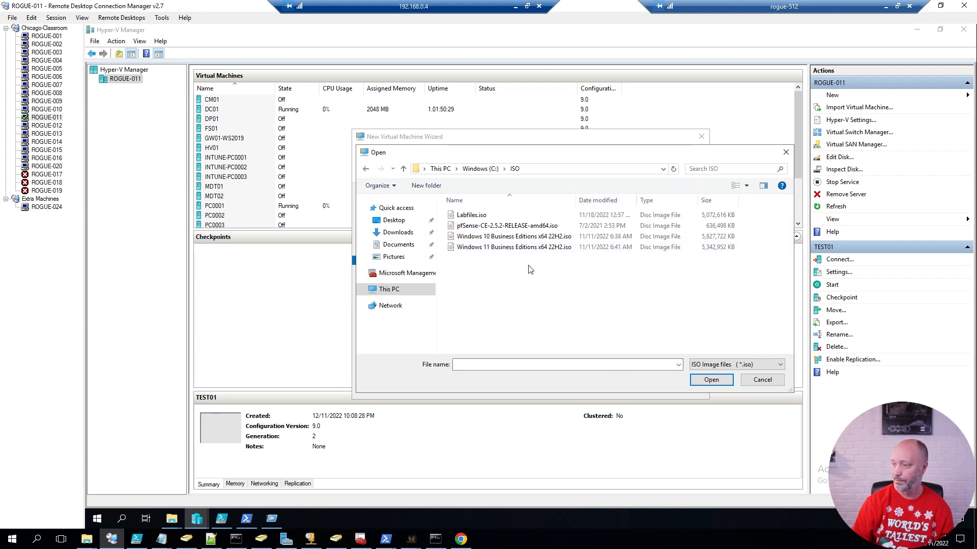
double_click(514, 225)
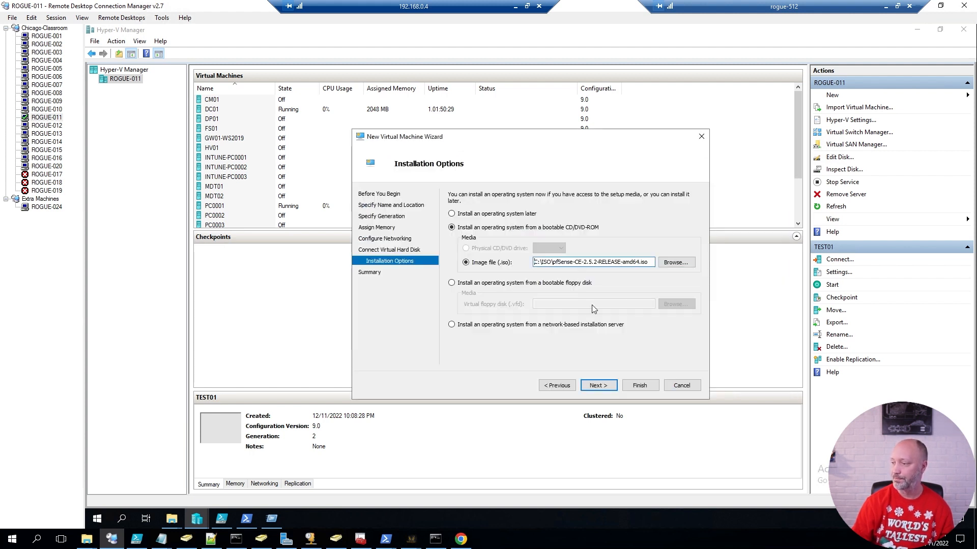
click(598, 386)
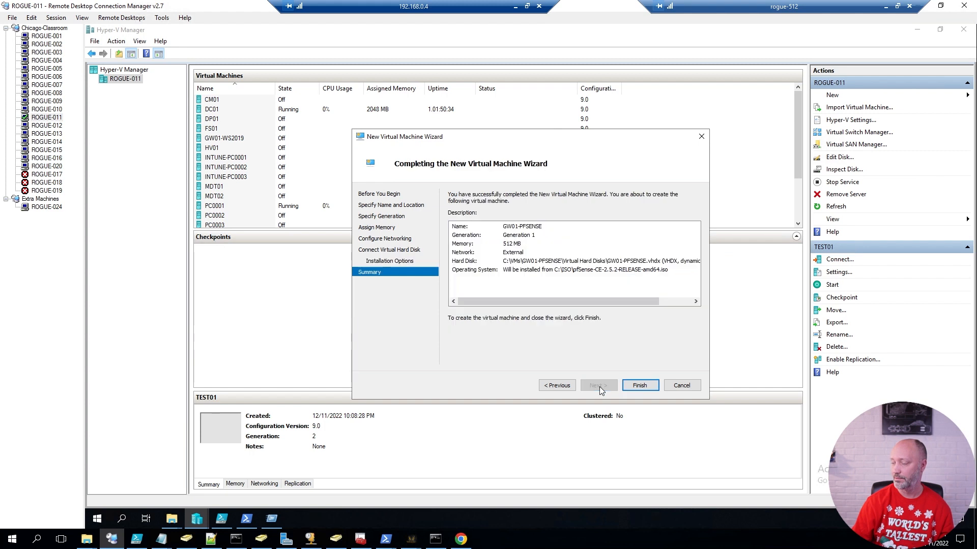
click(640, 386)
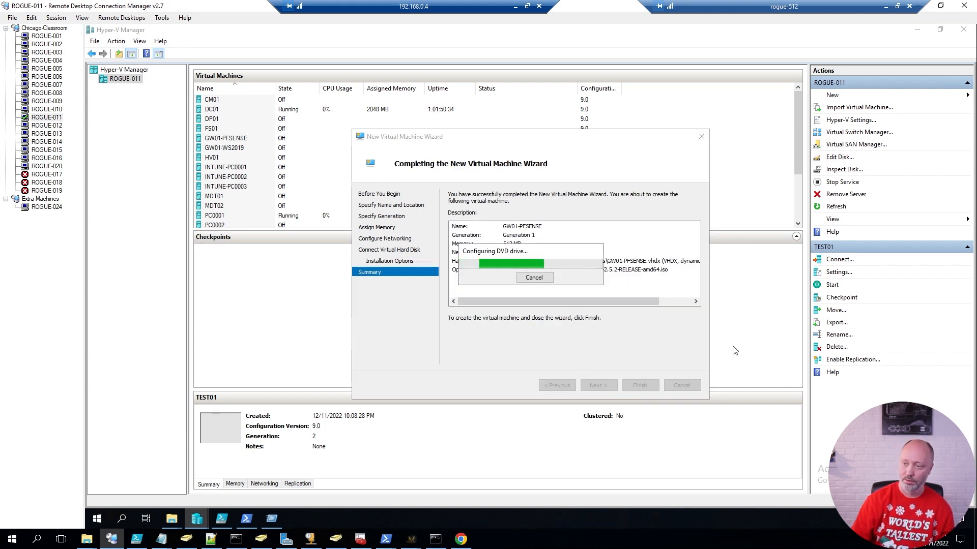
Raise GW01-PFSENSE's virtual processors to 2 in its Settings dialog.
right_click(224, 137)
click(249, 159)
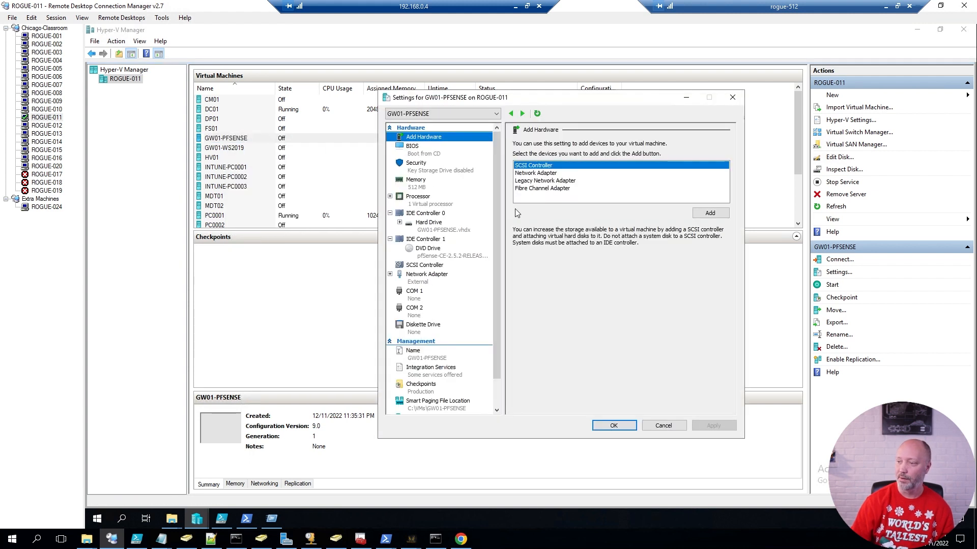
click(418, 197)
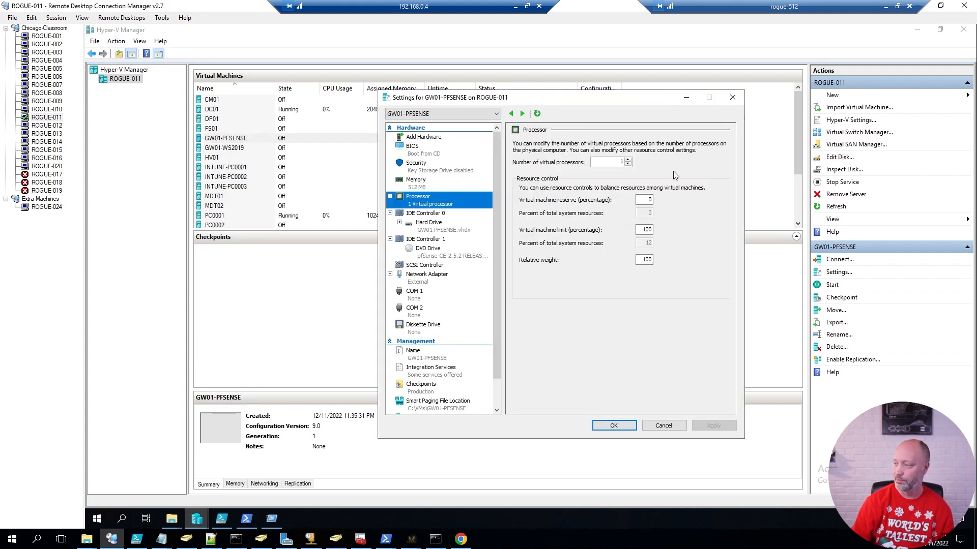
click(627, 160)
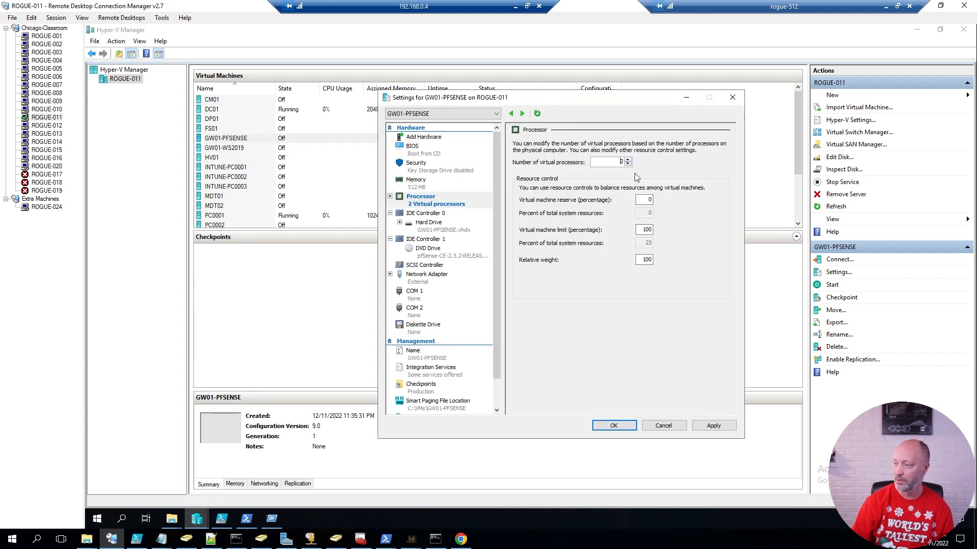
click(643, 260)
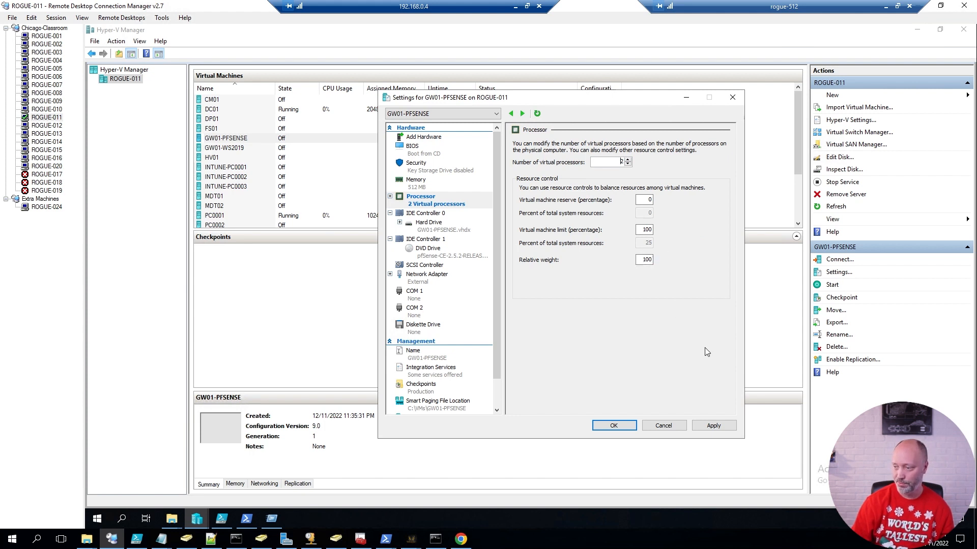
click(435, 138)
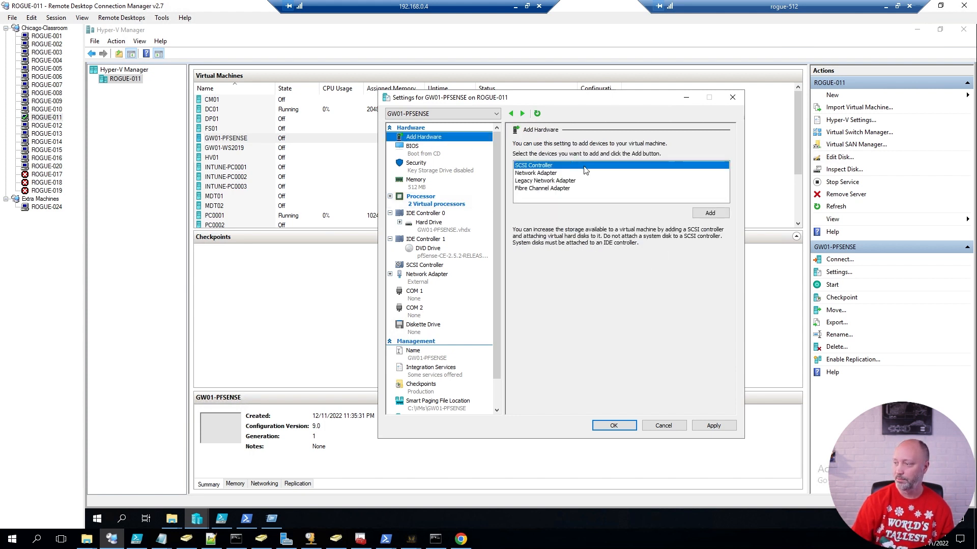
Add a network adapter connected to the New York switch.
click(527, 174)
click(708, 216)
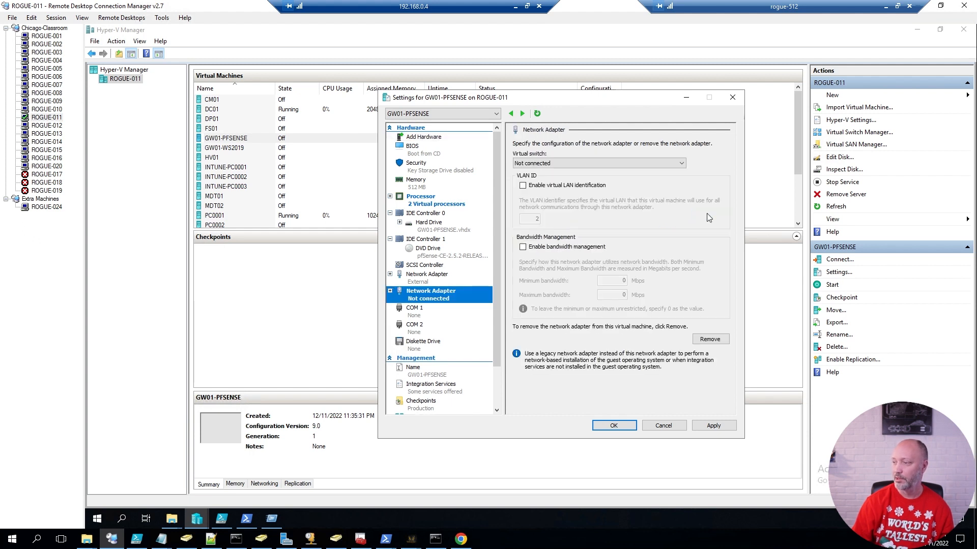
click(524, 163)
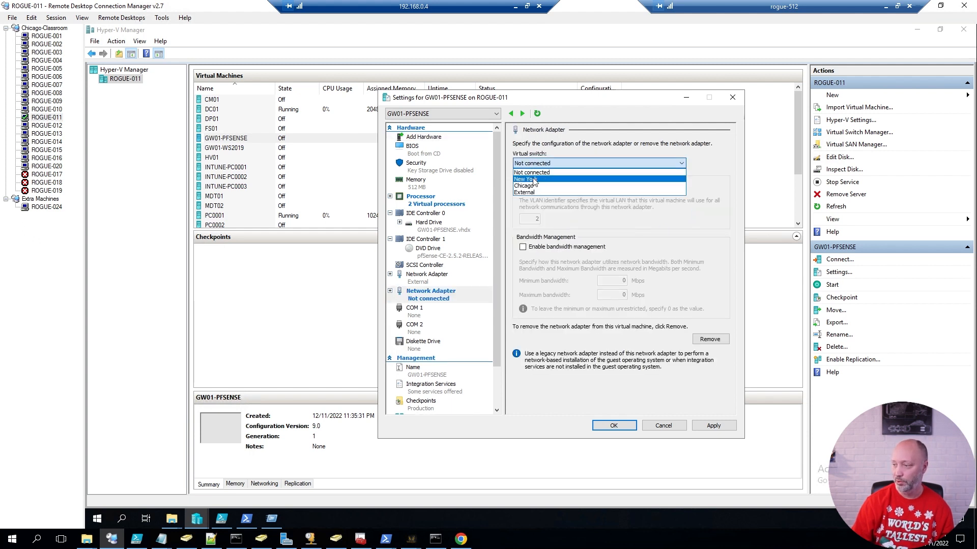
click(534, 179)
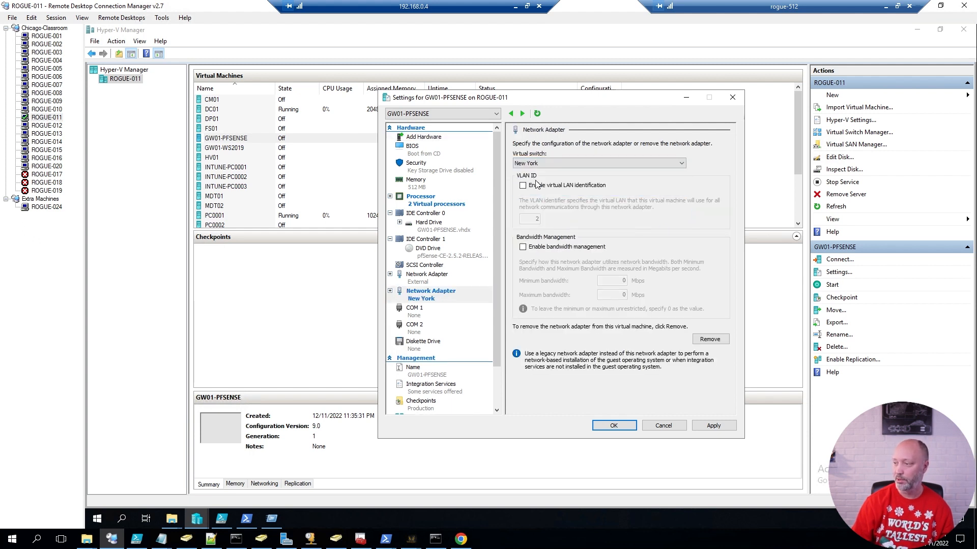
Add a second network adapter on the Chicago switch and save the settings.
click(423, 137)
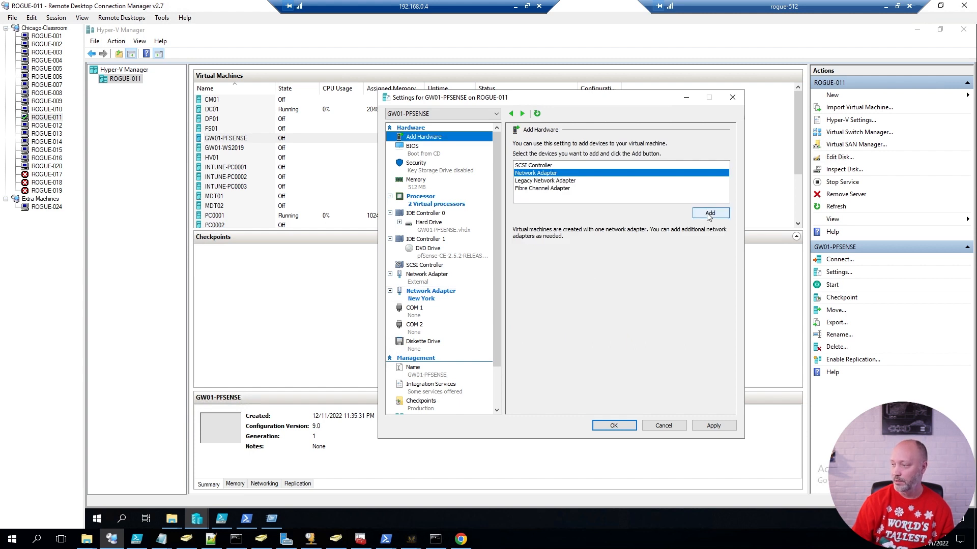
click(709, 213)
click(546, 163)
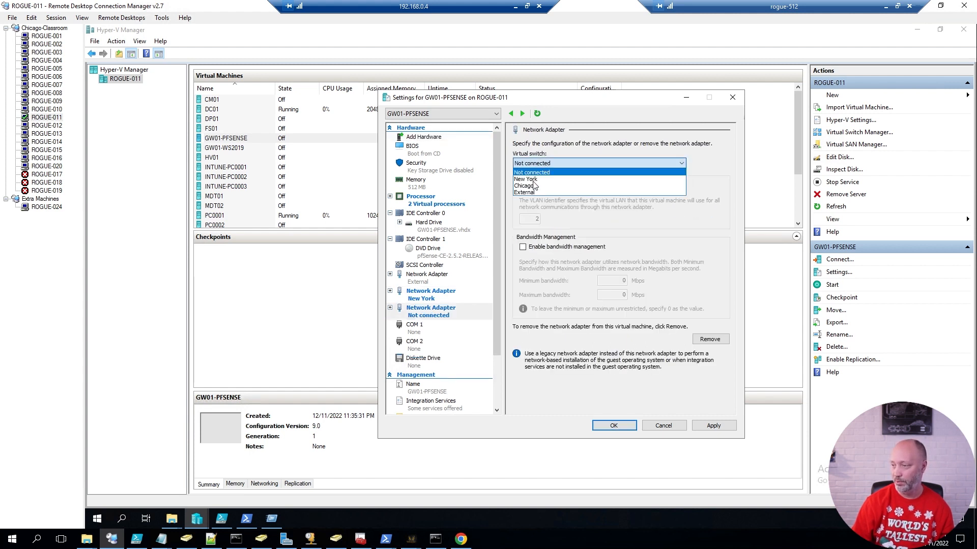
click(524, 185)
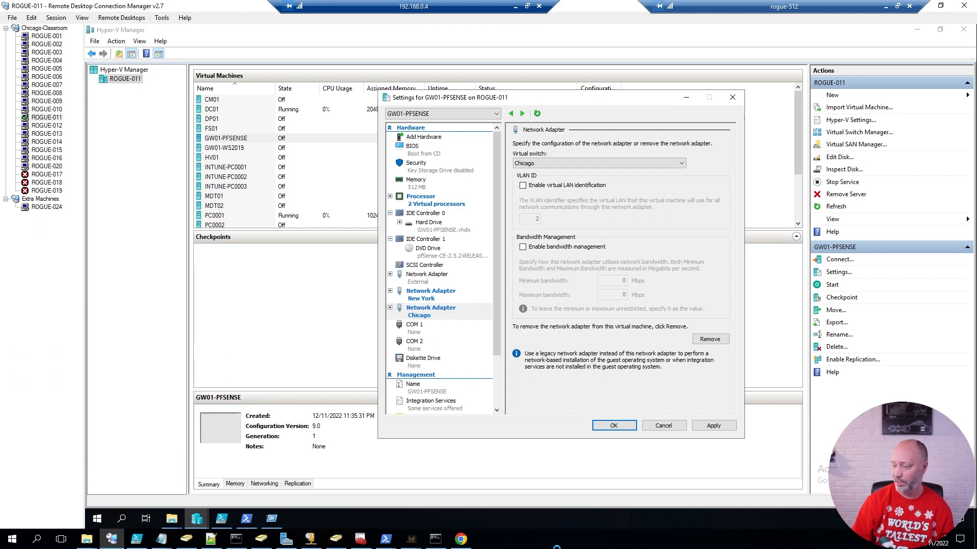
click(556, 545)
key(ctrl+2)
drag(365, 256, 500, 332)
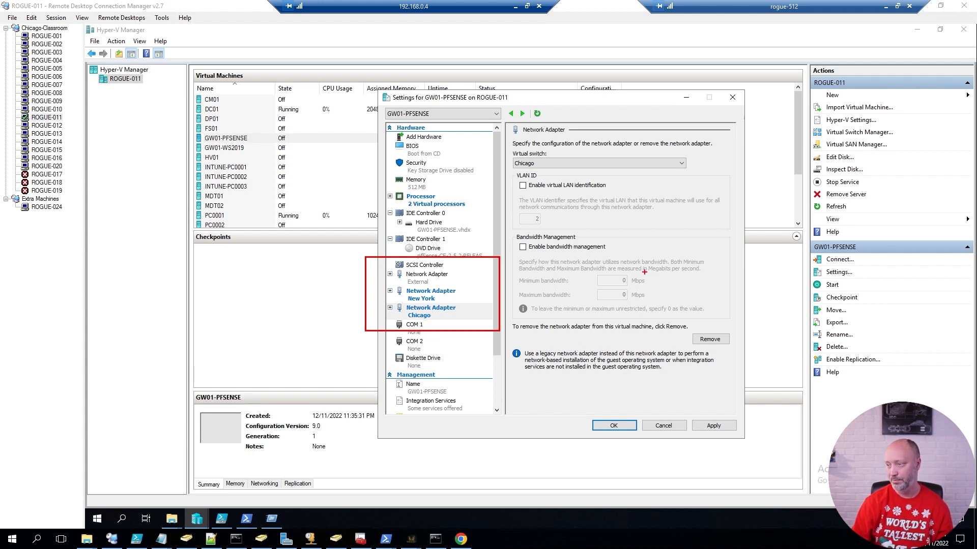
key(Escape)
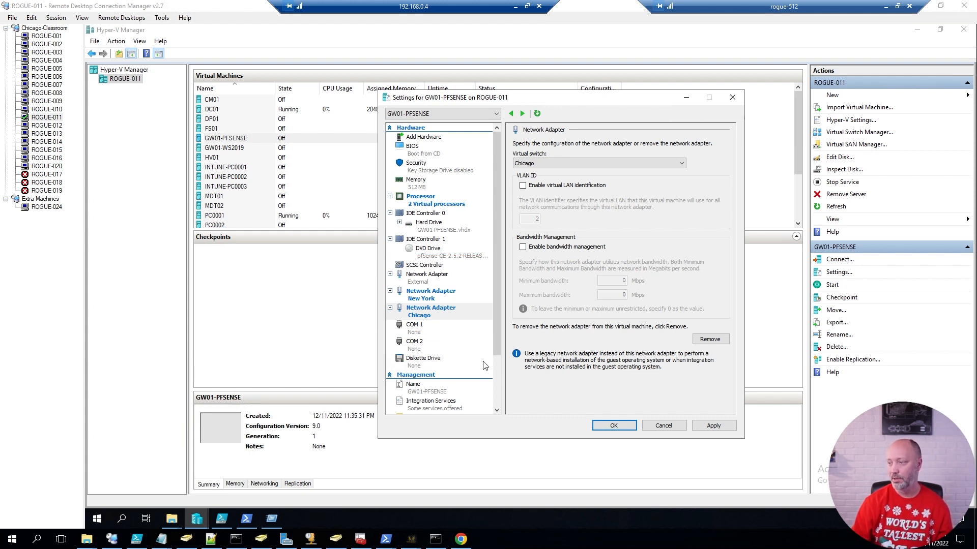
click(607, 427)
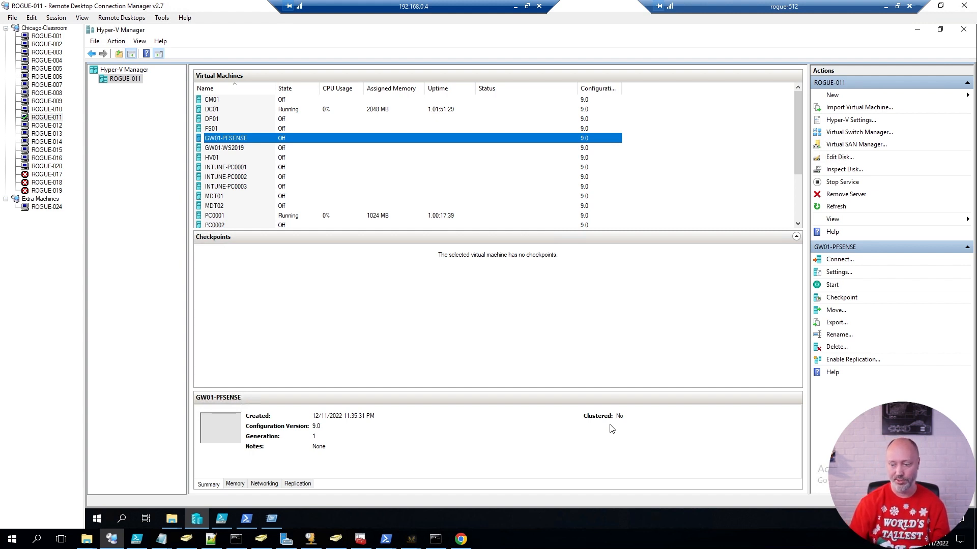
Run Get-VMNetworkAdapter -VMName GW01-PFSENSE in PowerShell to list its three adapters and switches.
click(248, 519)
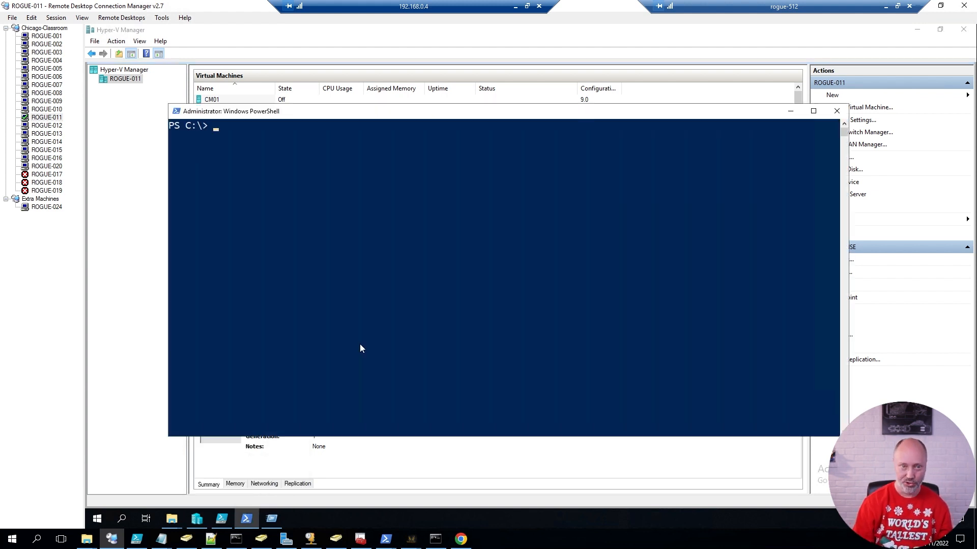
text(get-vmne)
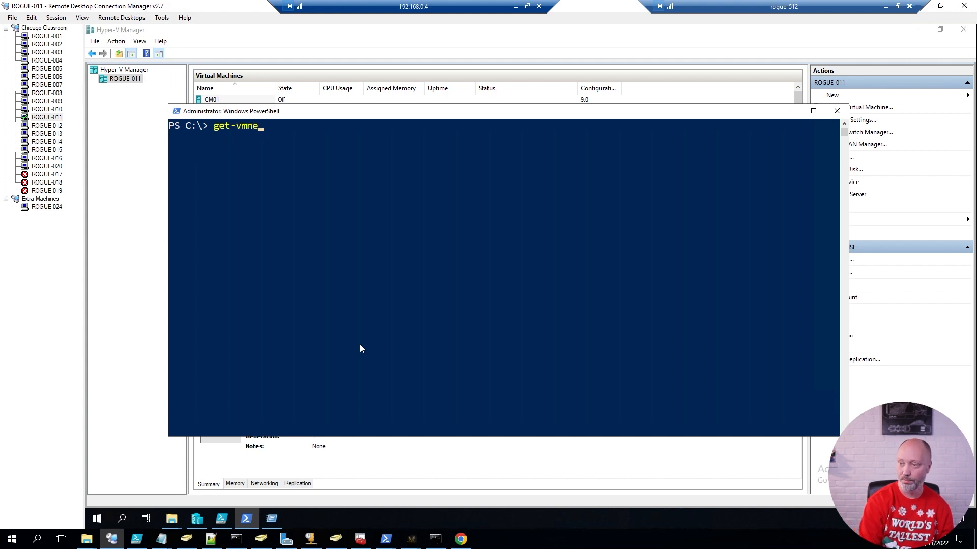
key(Tab)
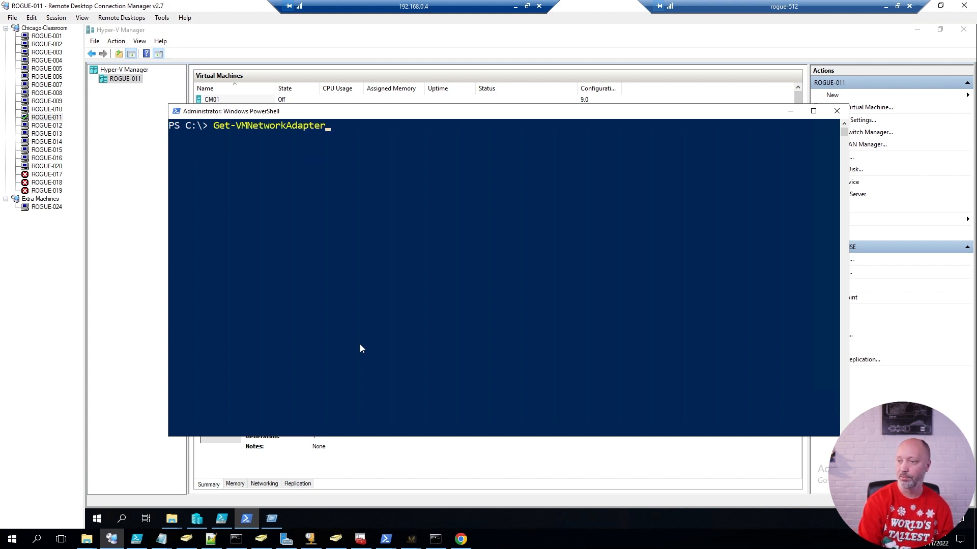
text(-vmn)
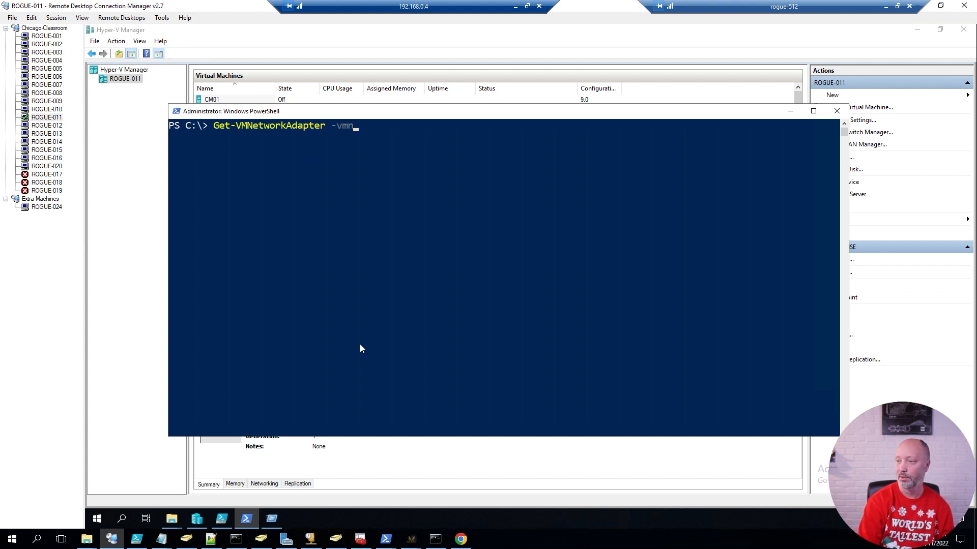
key(Tab)
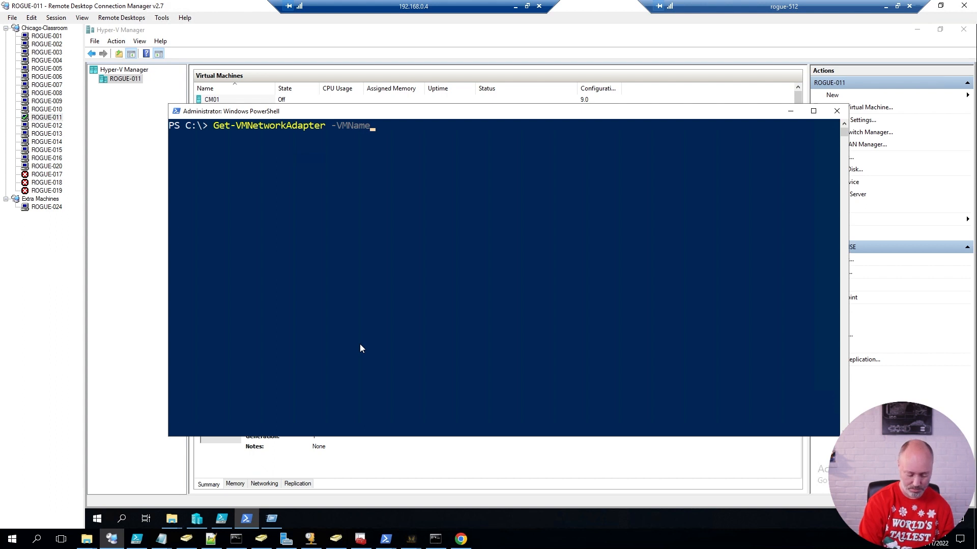
text(GW01-PFSENSE)
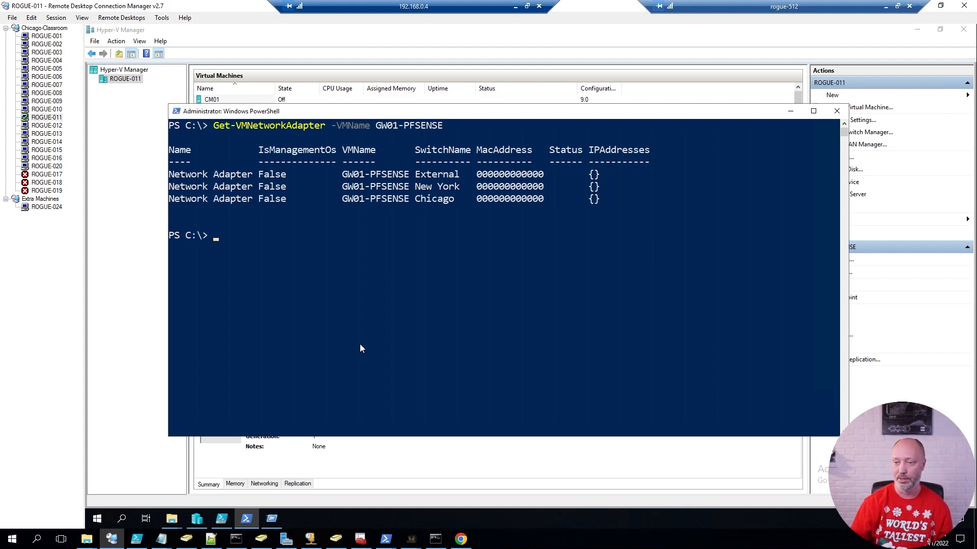
click(136, 312)
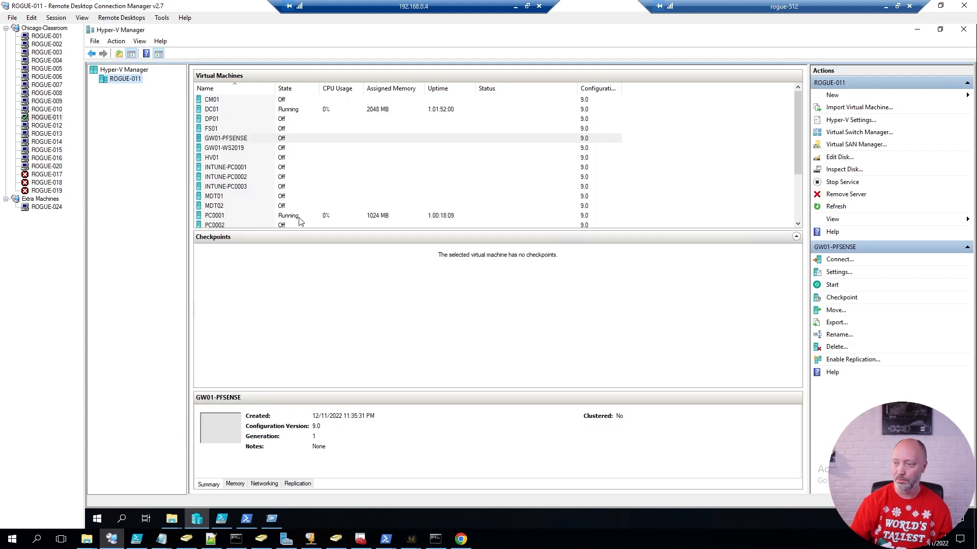
Start GW01-PFSENSE, then immediately turn it off.
right_click(234, 138)
click(258, 182)
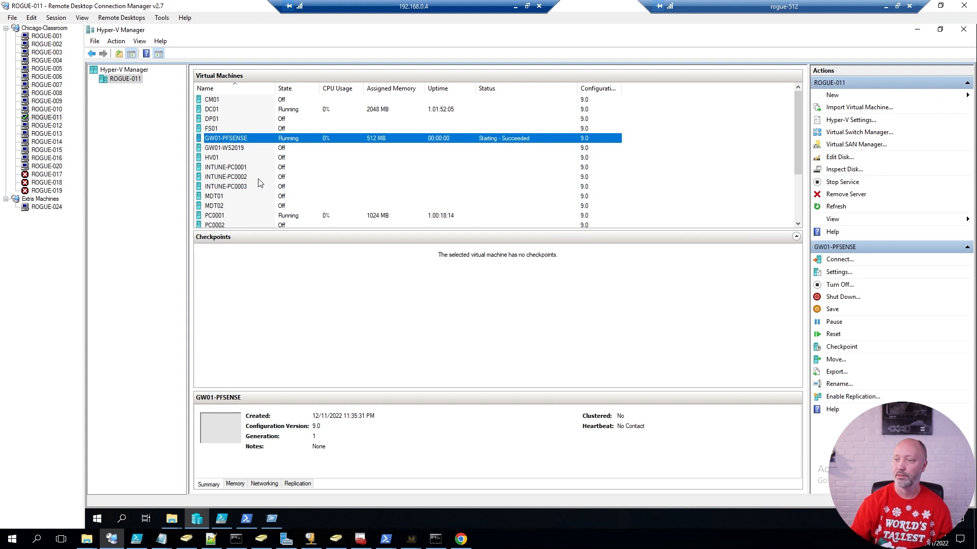
right_click(251, 139)
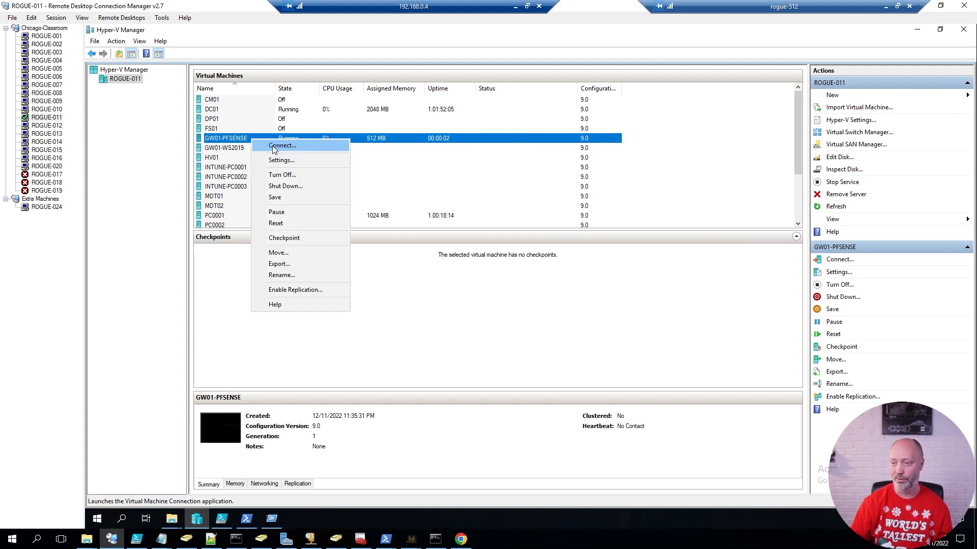
click(283, 176)
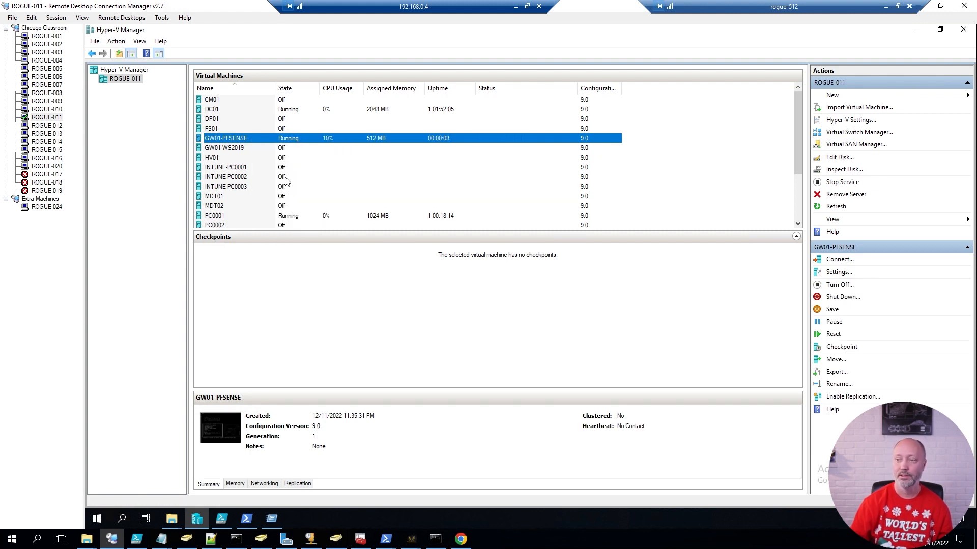
Rerun Get-VMNetworkAdapter to confirm MAC addresses 00155D007B14–16 on the three adapters.
click(245, 519)
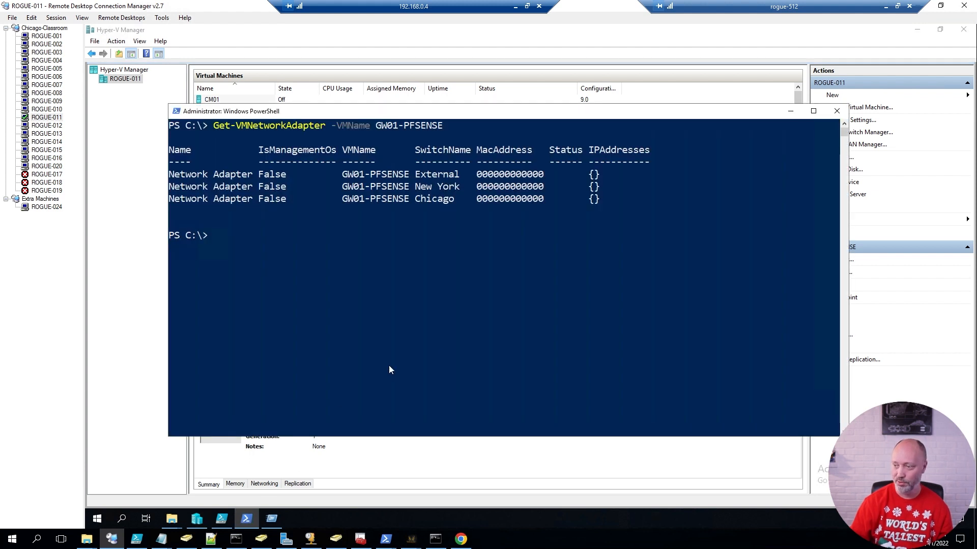
key(Up)
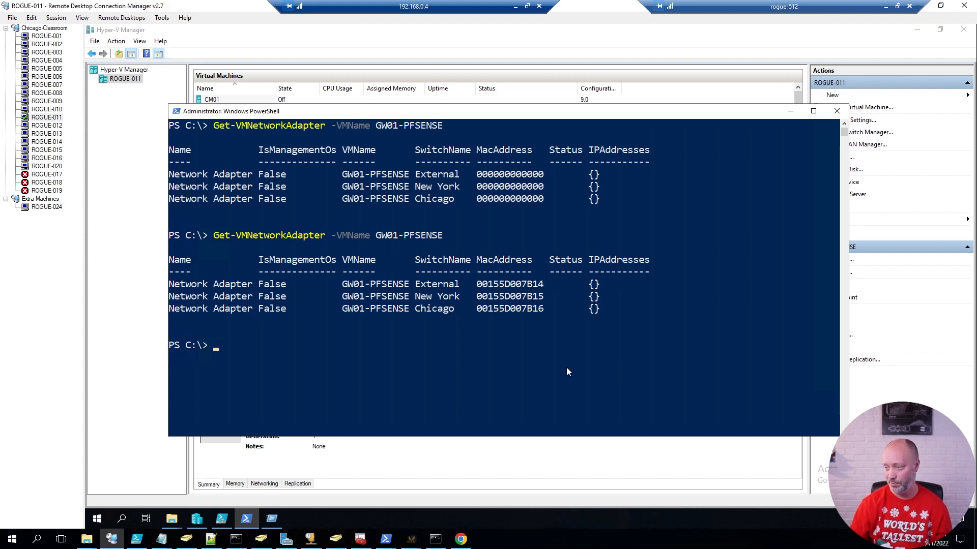
drag(479, 110, 445, 220)
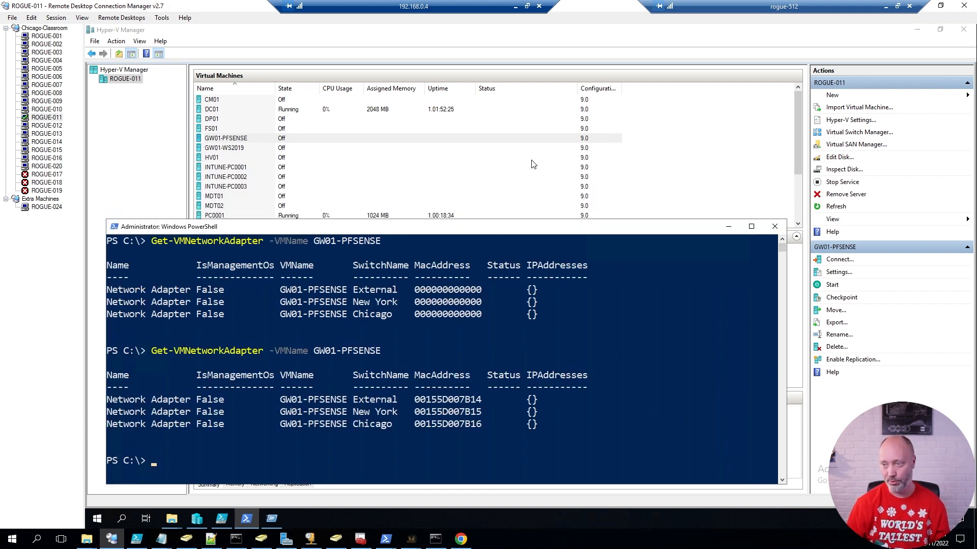
click(237, 141)
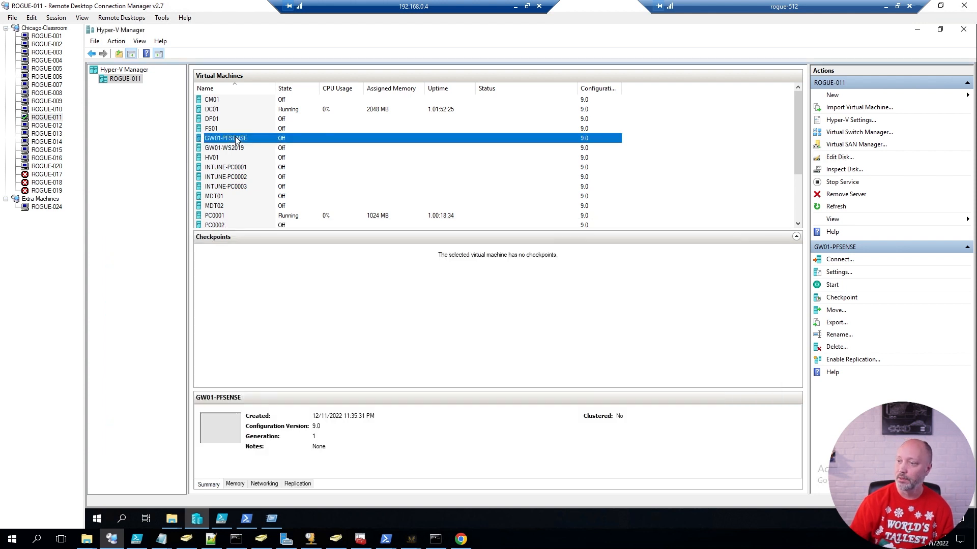
Boot GW01-PFSENSE in its console, accept the notice, and choose Install with the default keymap.
double_click(237, 140)
click(364, 200)
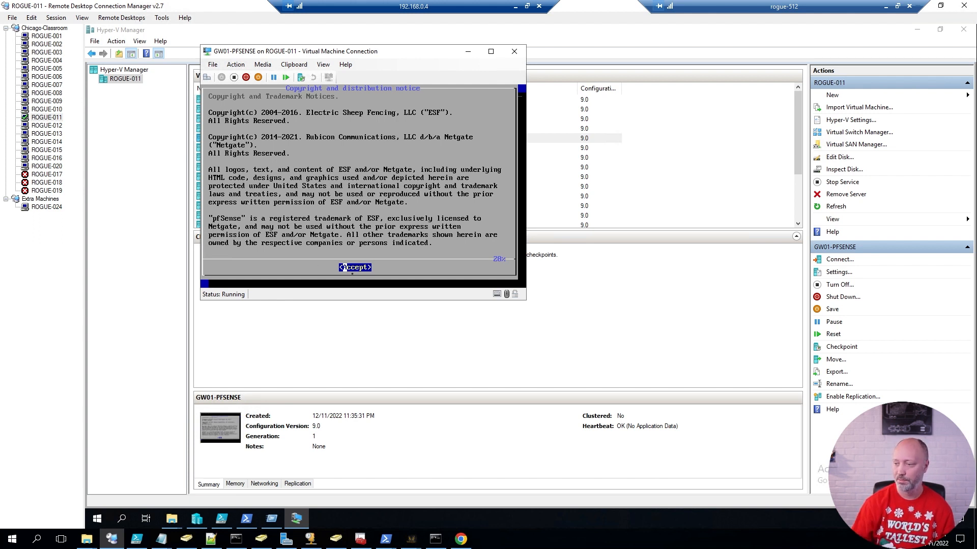
key(Return)
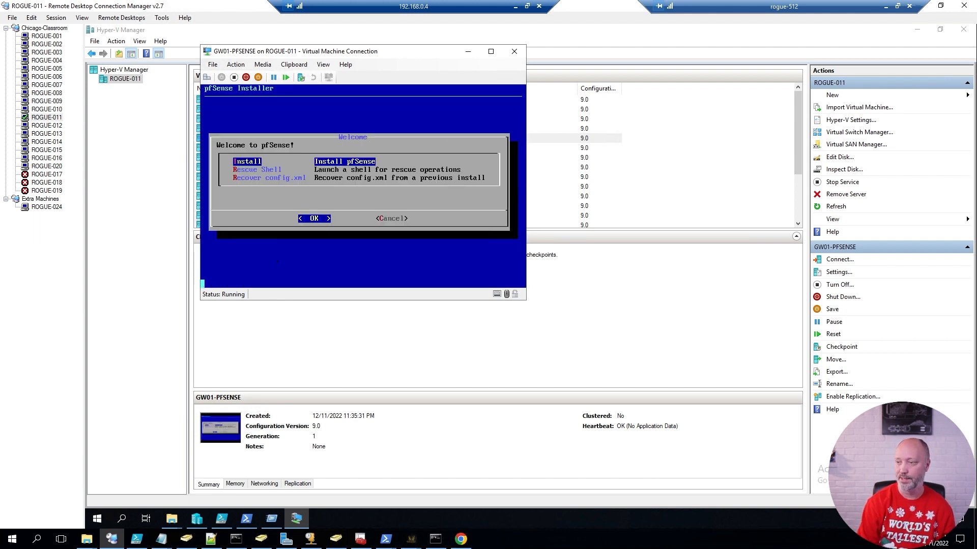
key(Return)
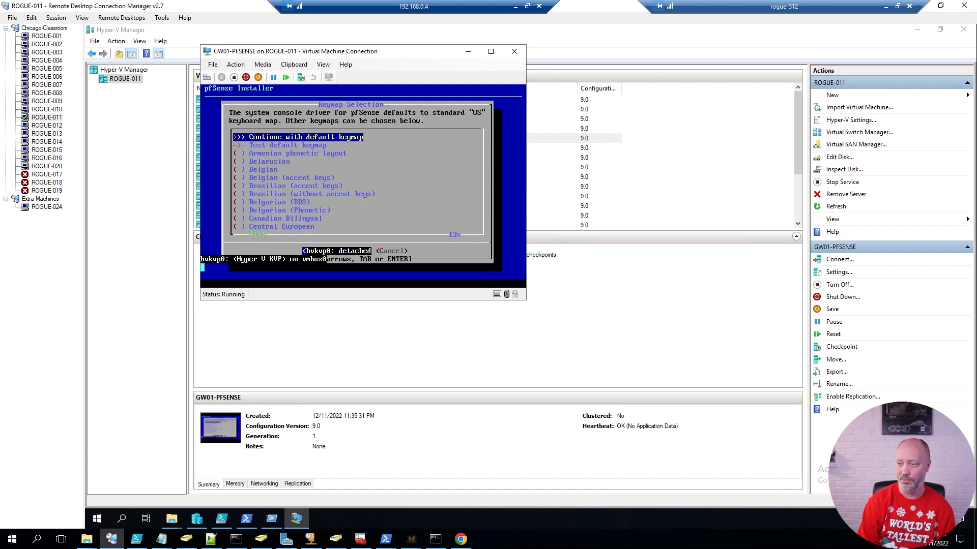
key(Return)
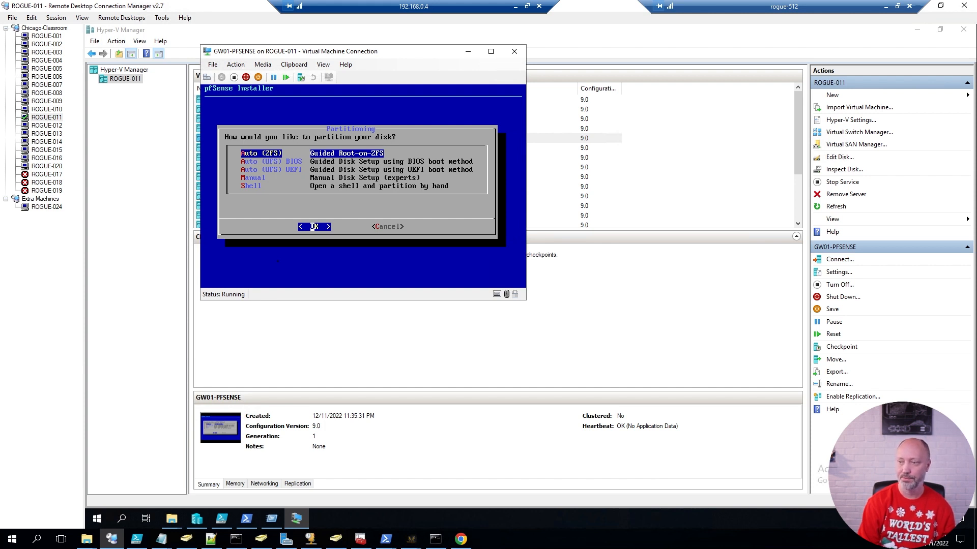
Choose Auto (ZFS) as a stripe on disk da0 and confirm wiping it.
key(Return)
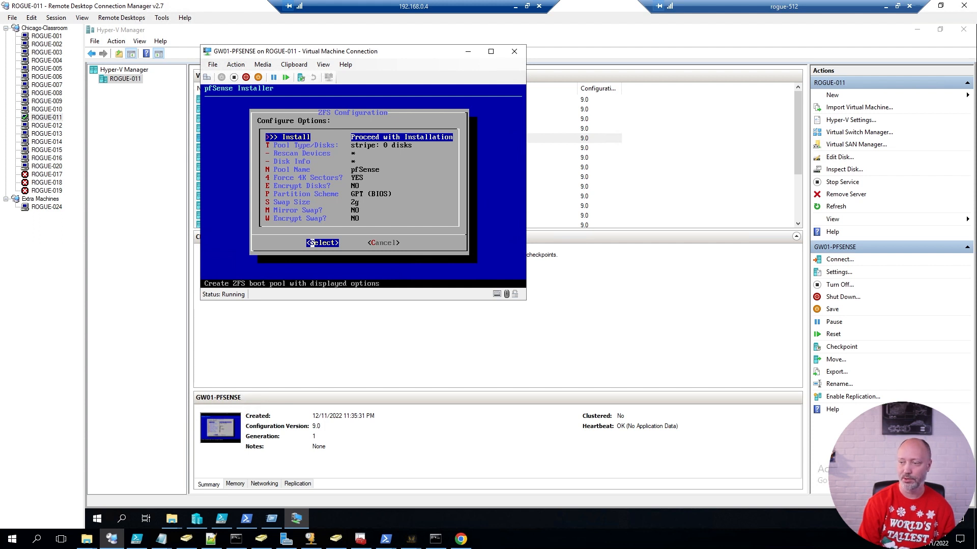
key(Return)
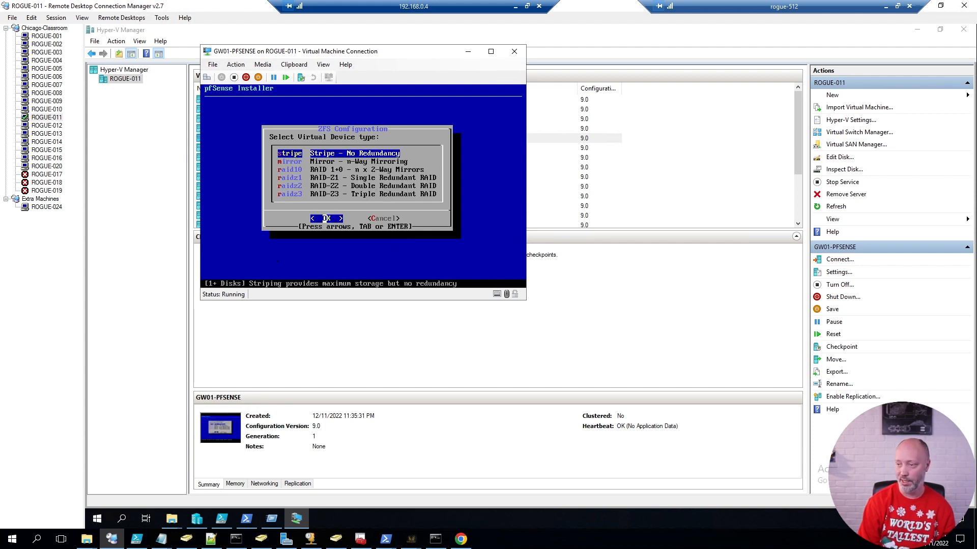
key(Return)
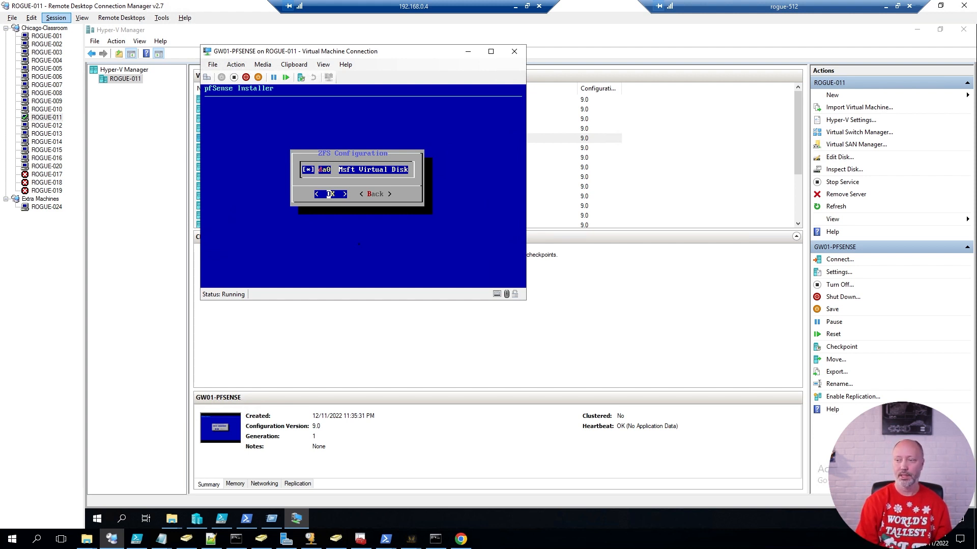
key(Return)
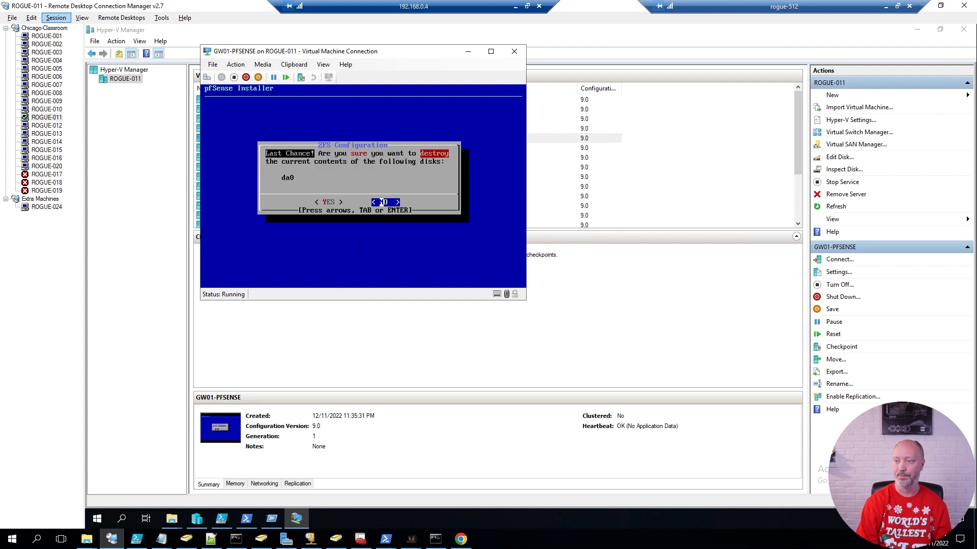
key(Left)
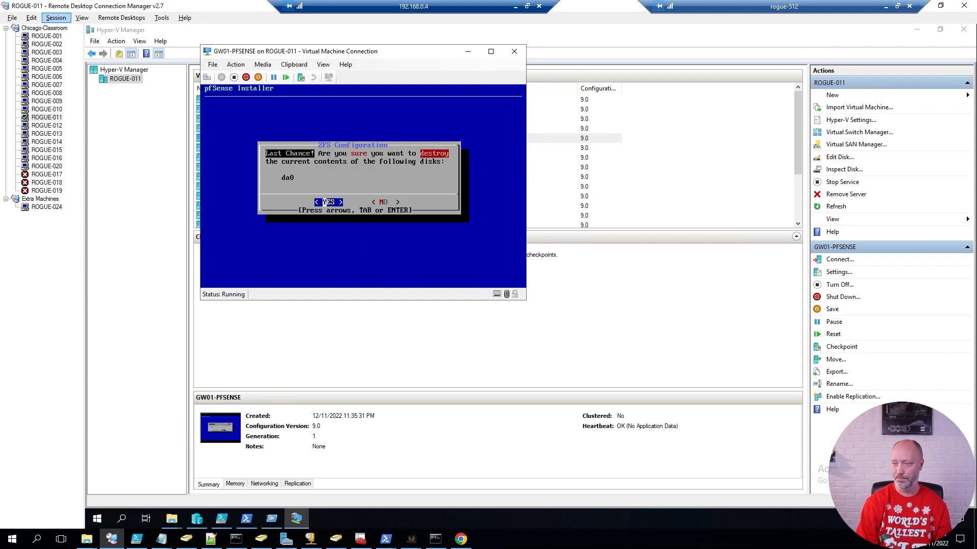
key(Return)
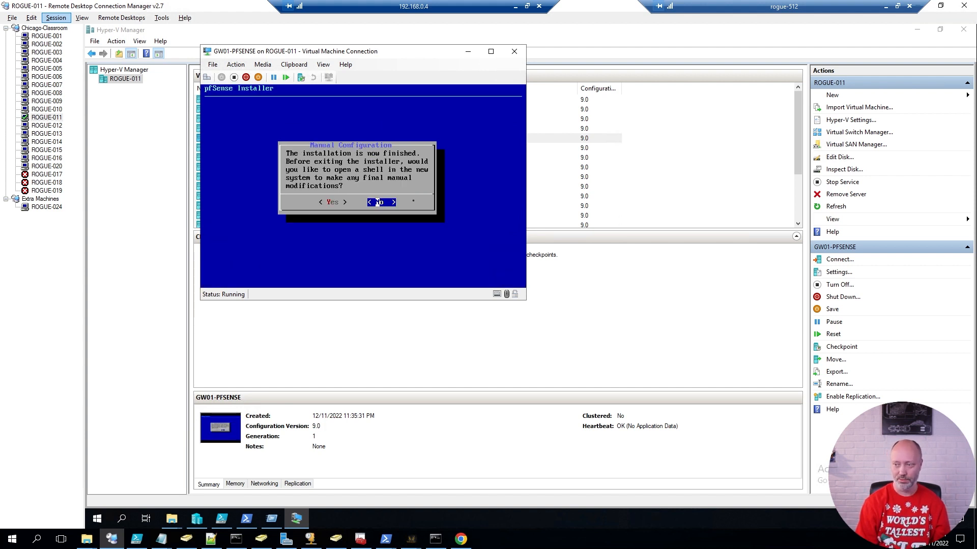
Skip final shell changes and eject the pfSense installation ISO from the virtual DVD drive.
key(Return)
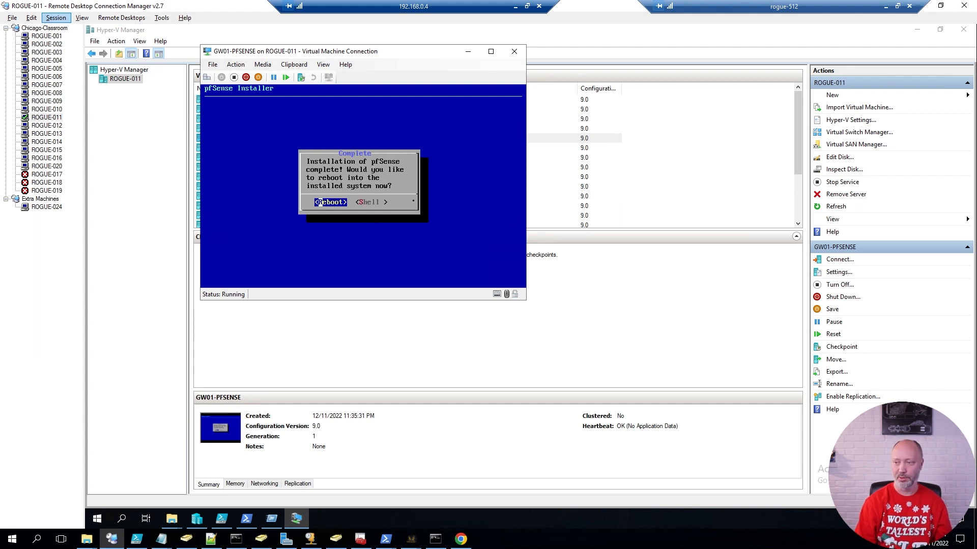
click(263, 65)
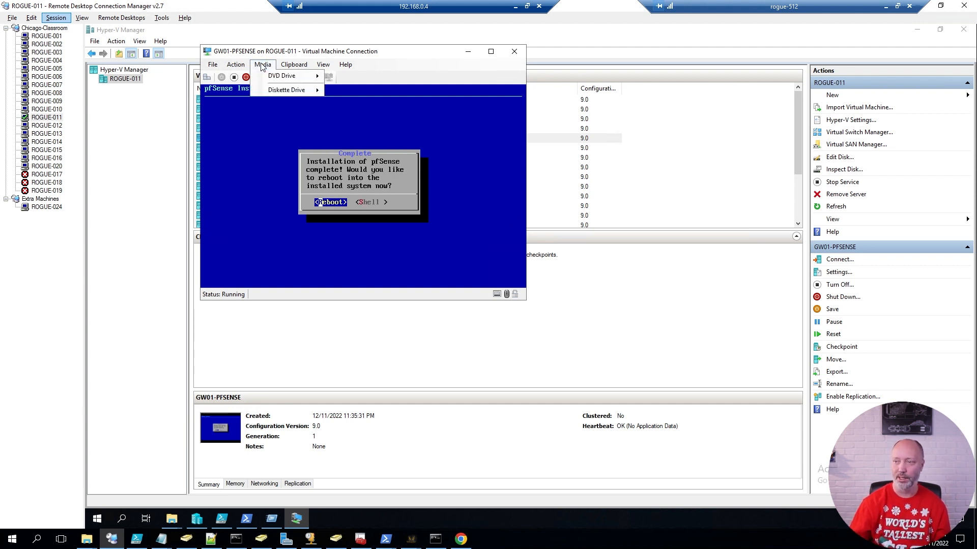
mouse_move(281, 78)
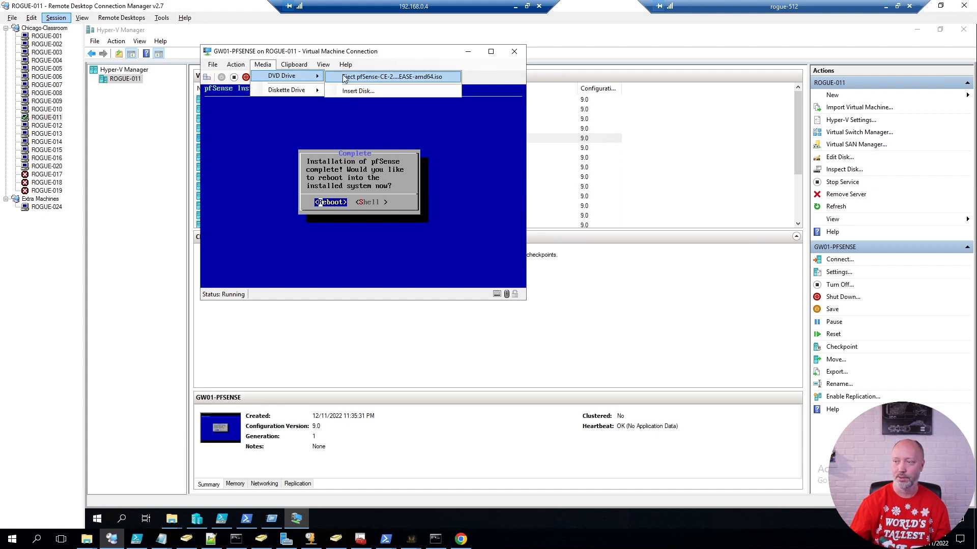
click(356, 76)
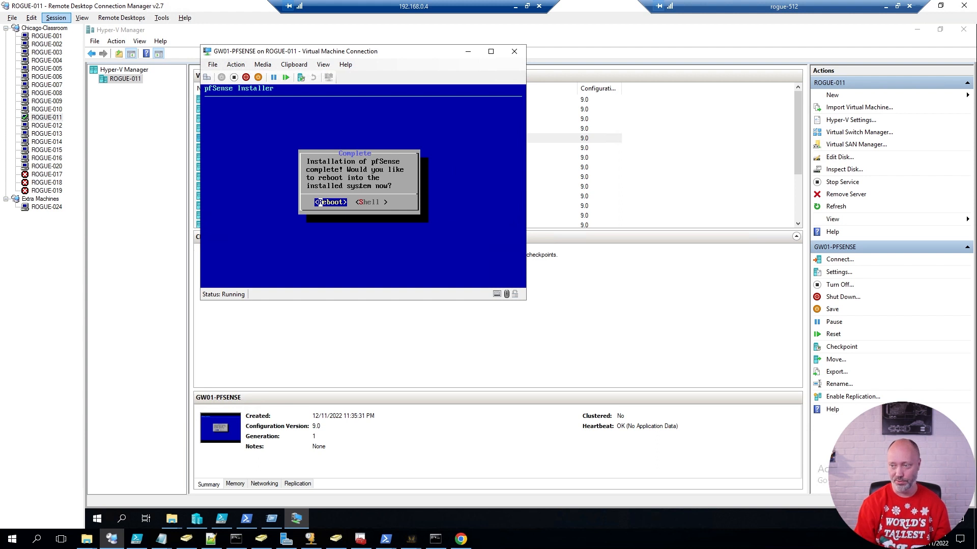
Reboot into installed pfSense, answer n to VLANs, and run WAN auto-detection (a), which finds no link.
key(Return)
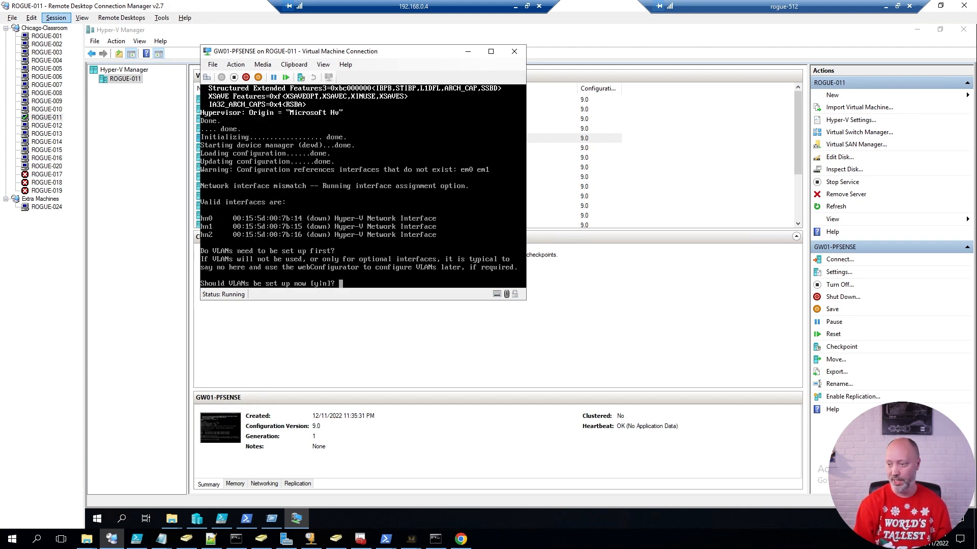
text(n)
key(Return)
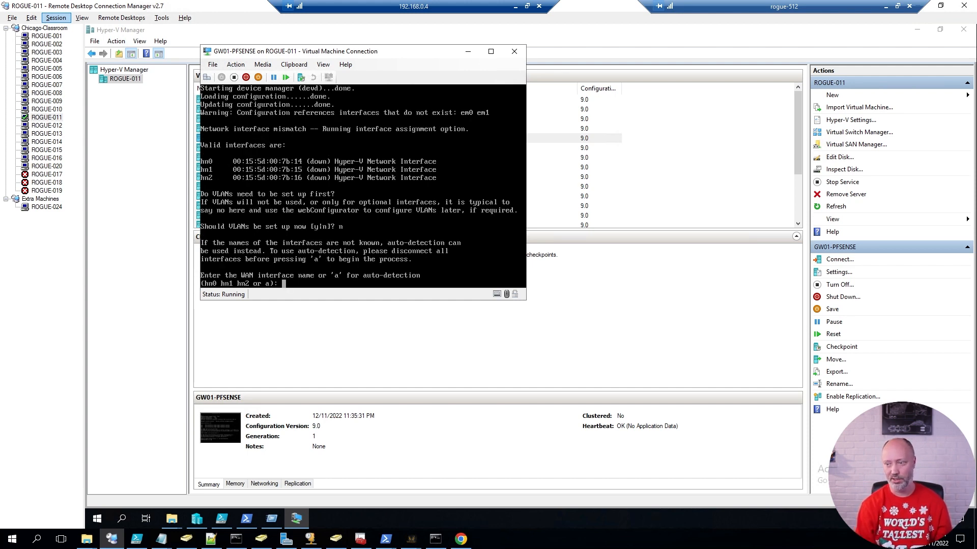
text(a)
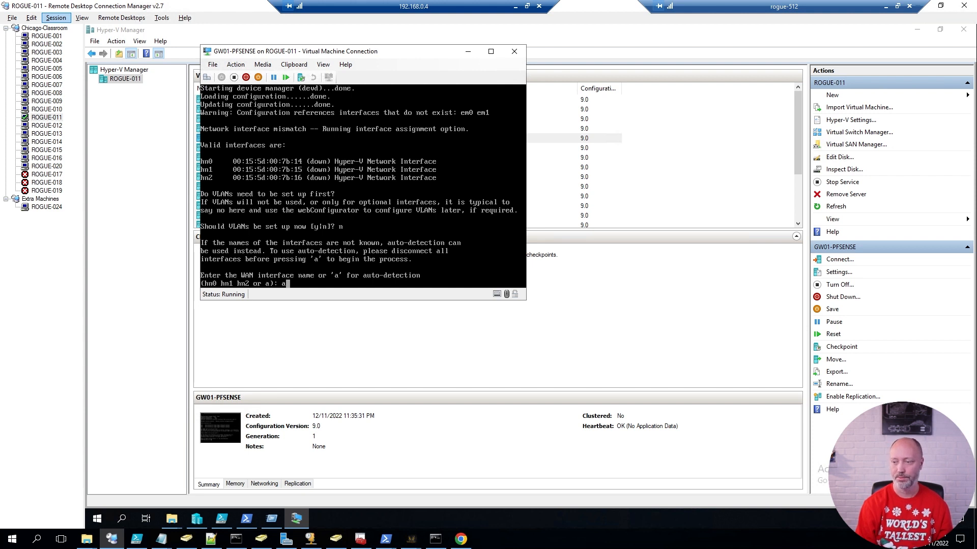
key(Return)
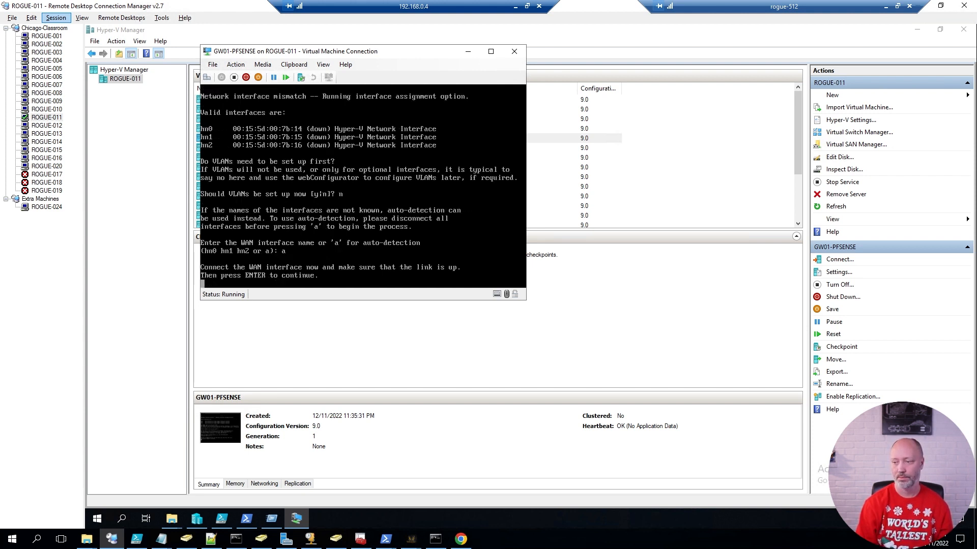
key(Return)
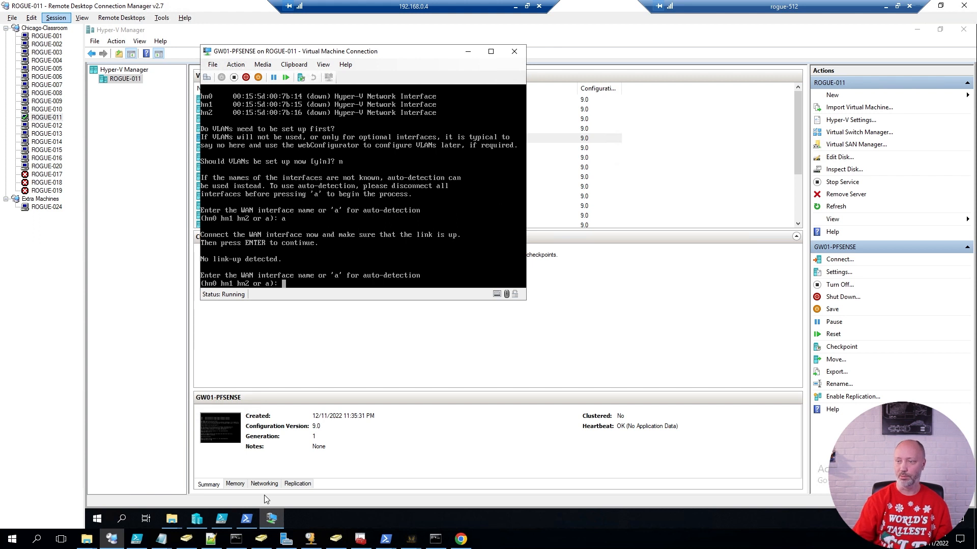
click(328, 519)
key(super+r)
text(ncp)
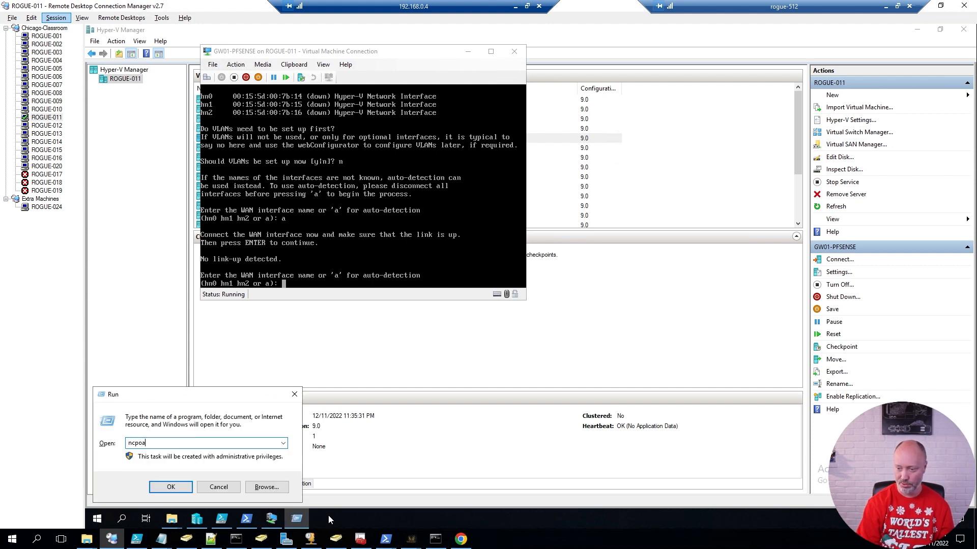
text(a.cpl)
key(Return)
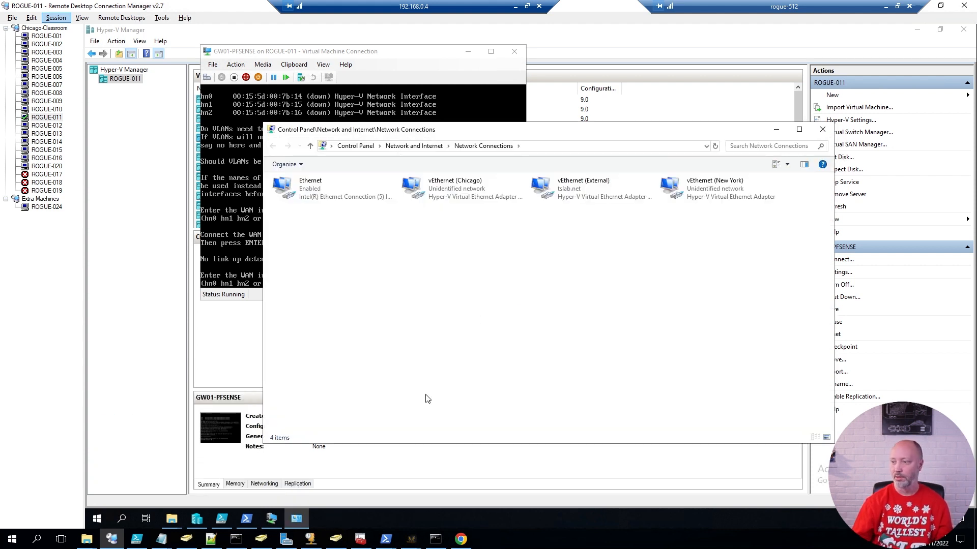
click(823, 130)
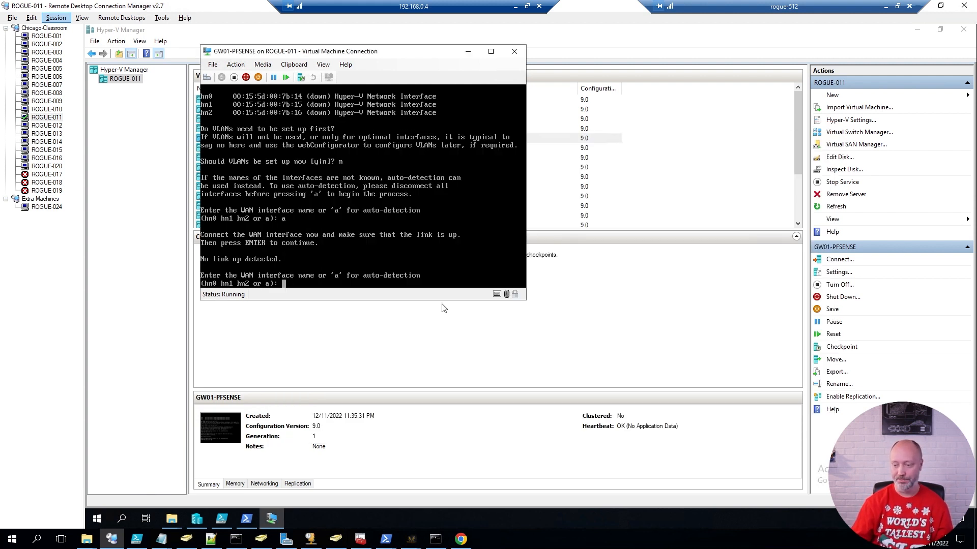
click(247, 519)
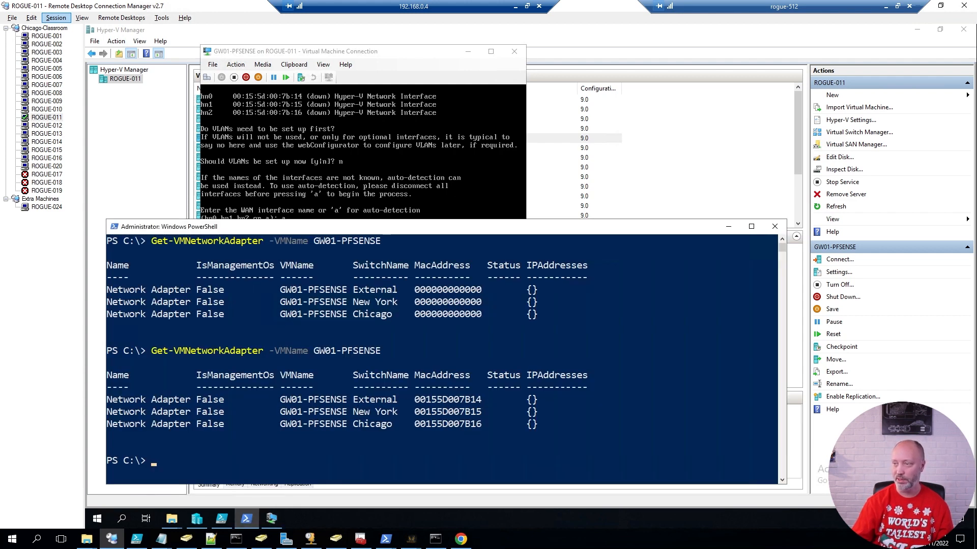
In the pfSense console, enter hn0 for WAN, hn1 for LAN, hn2 for OPT1, and confirm with y.
click(416, 60)
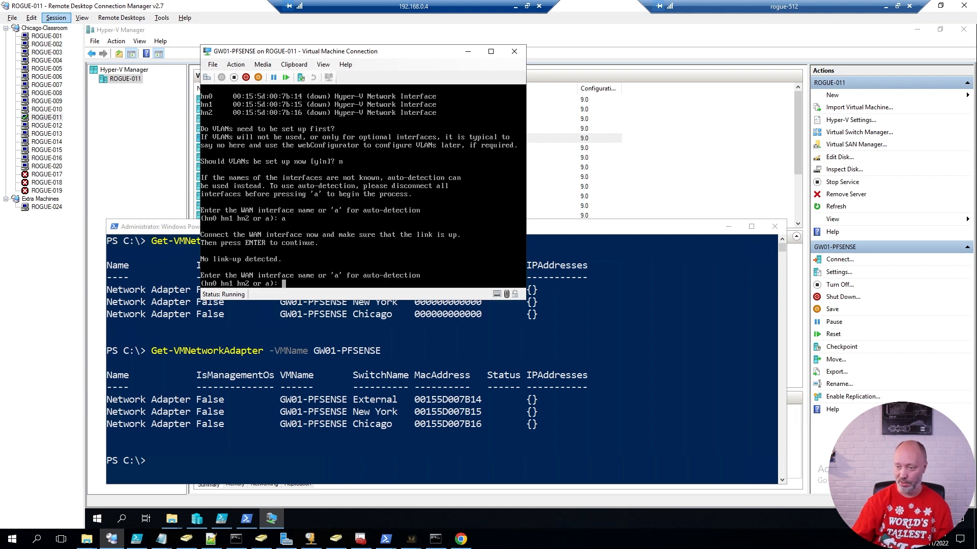
text(hn0)
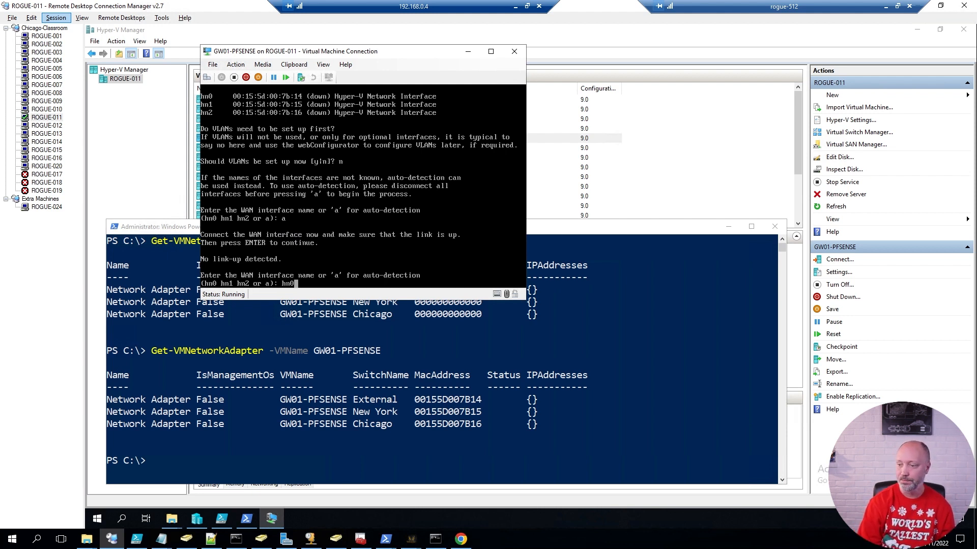
key(Return)
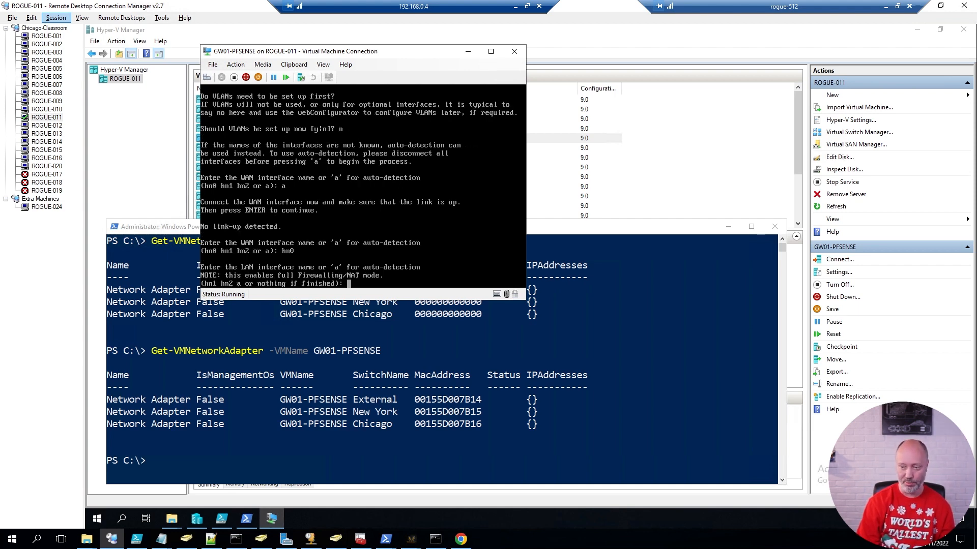
text(hn1)
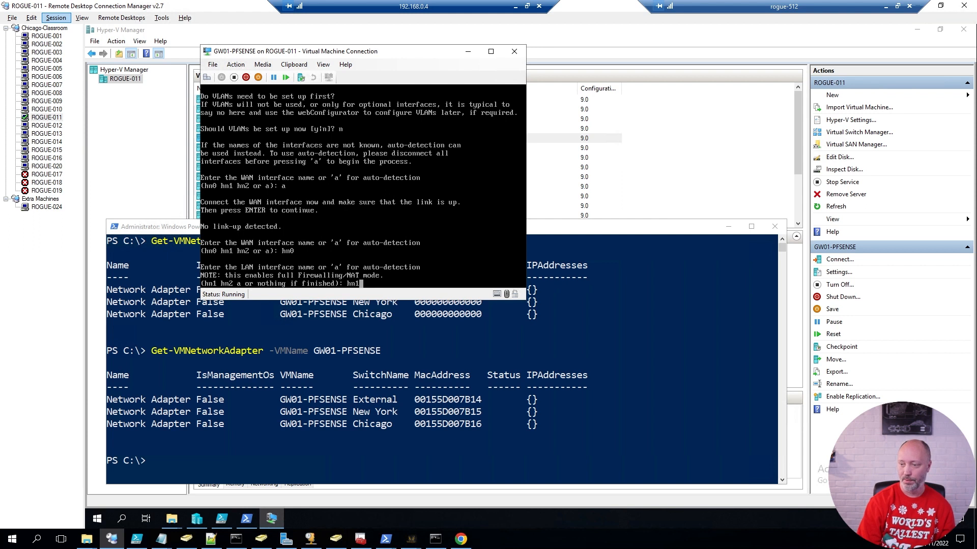
key(Return)
text(hn)
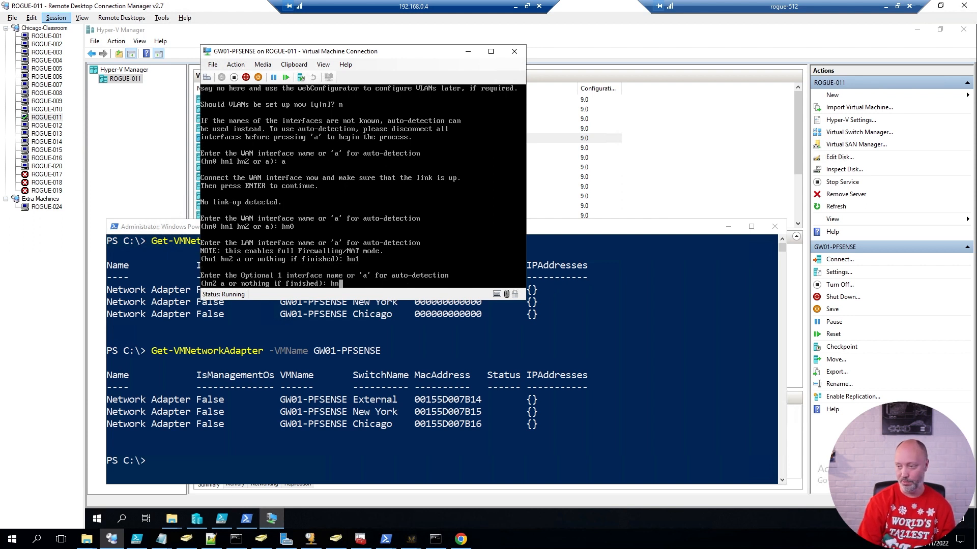
text(2)
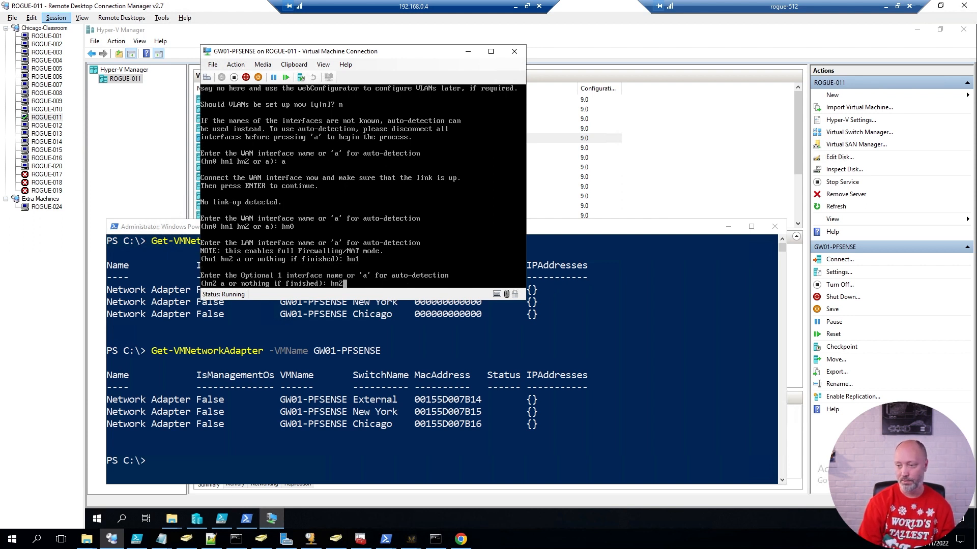
key(Return)
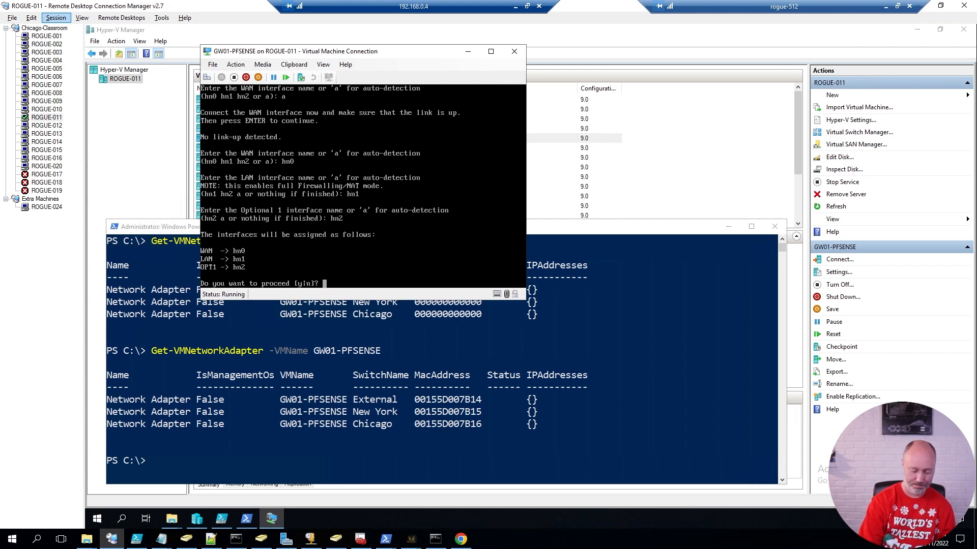
text(y)
key(Return)
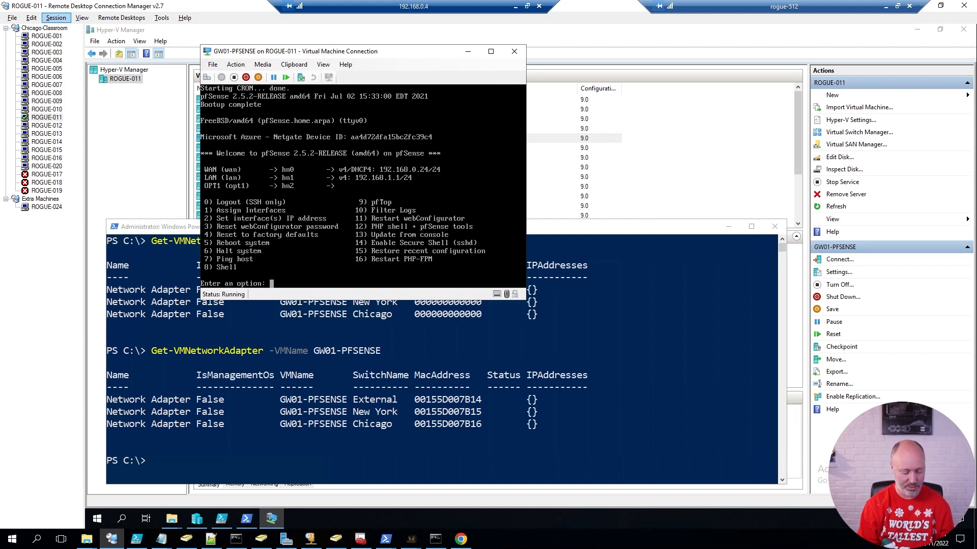
Using menu option 2, give interface 2 (LAN) the address 192.168.1.1 with a /24 mask.
text(2)
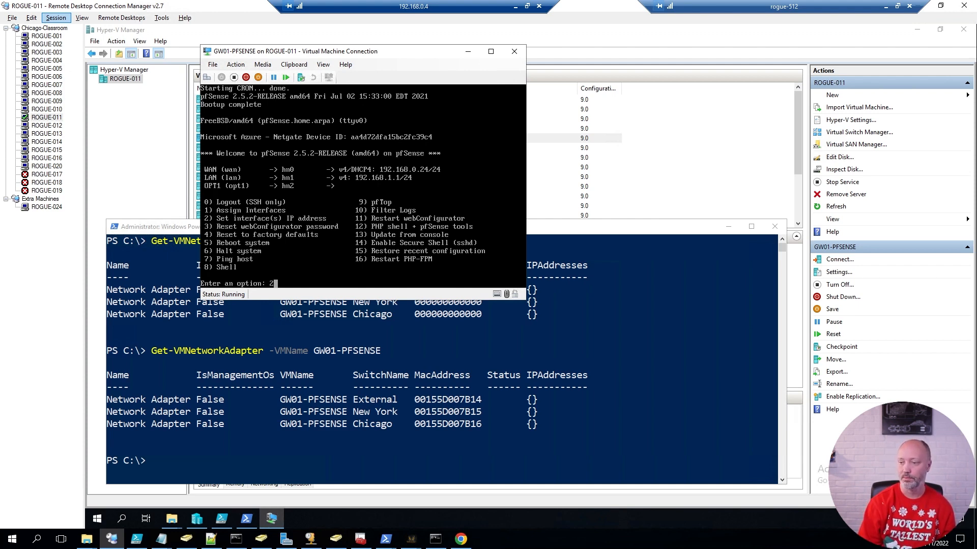
key(Return)
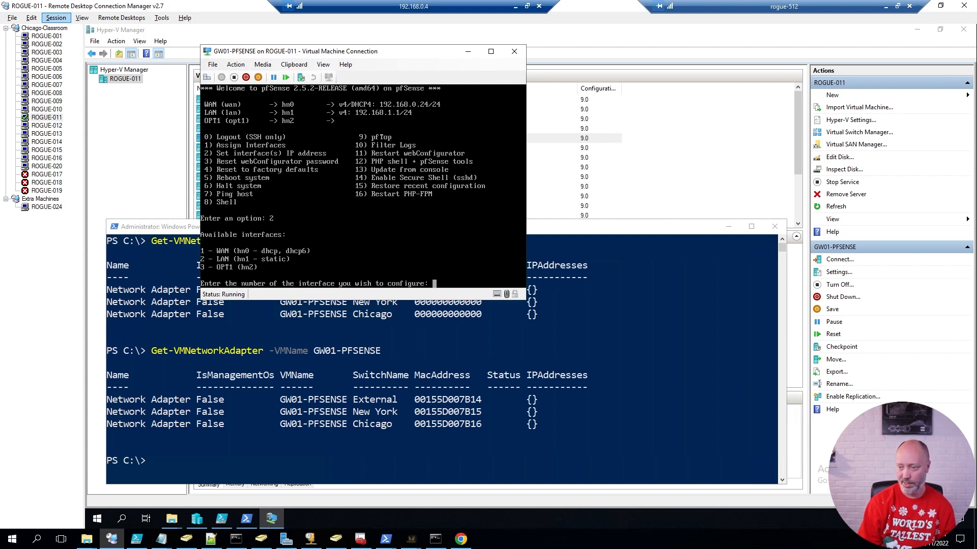
text(2)
key(Return)
text(192.168.1.)
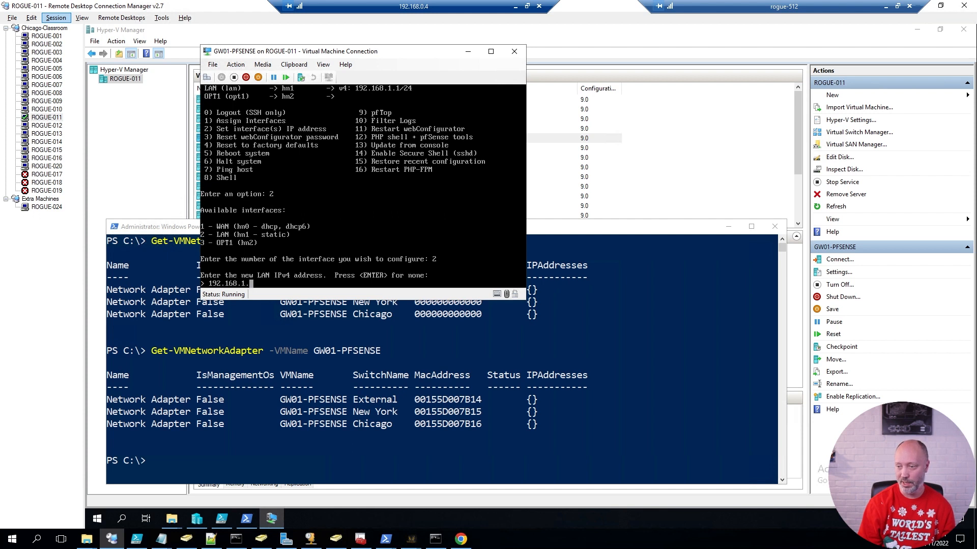
text(1)
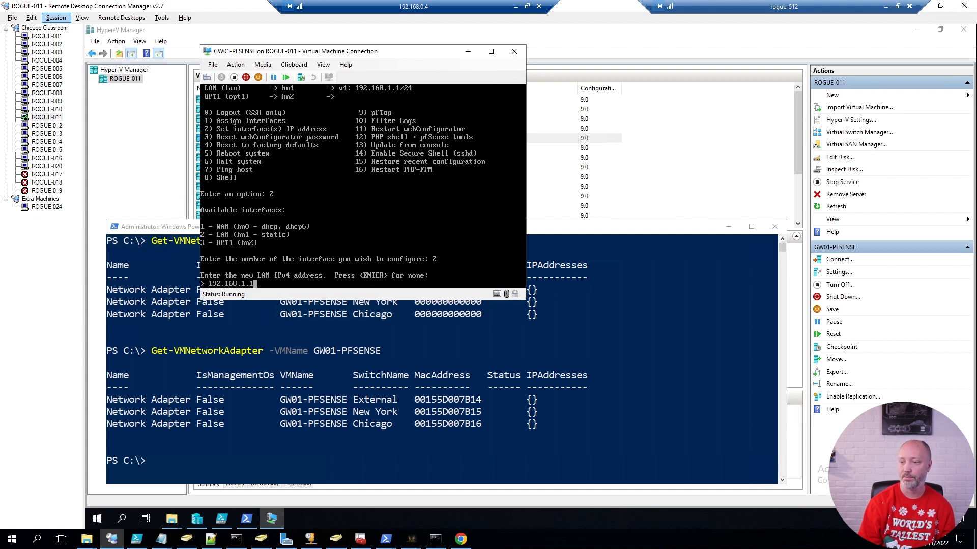
key(Return)
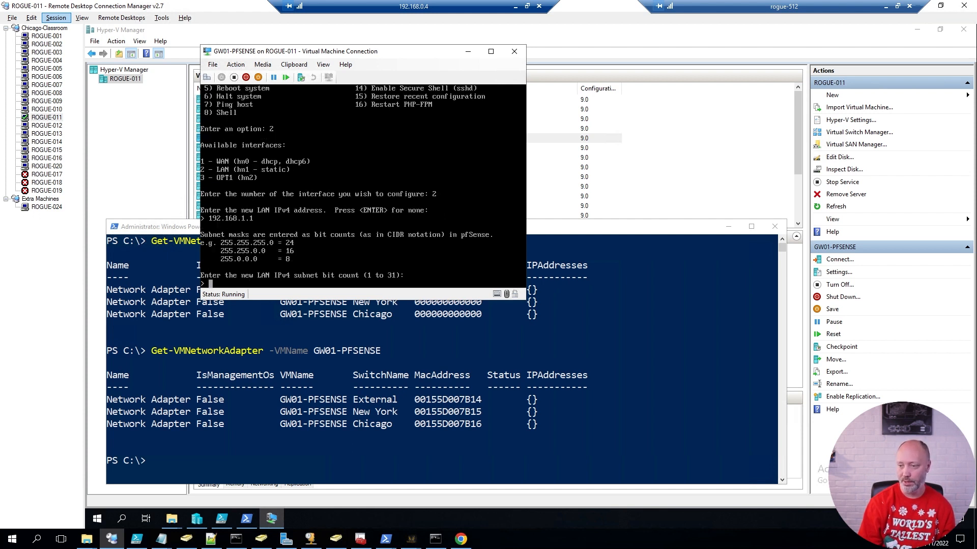
text(24)
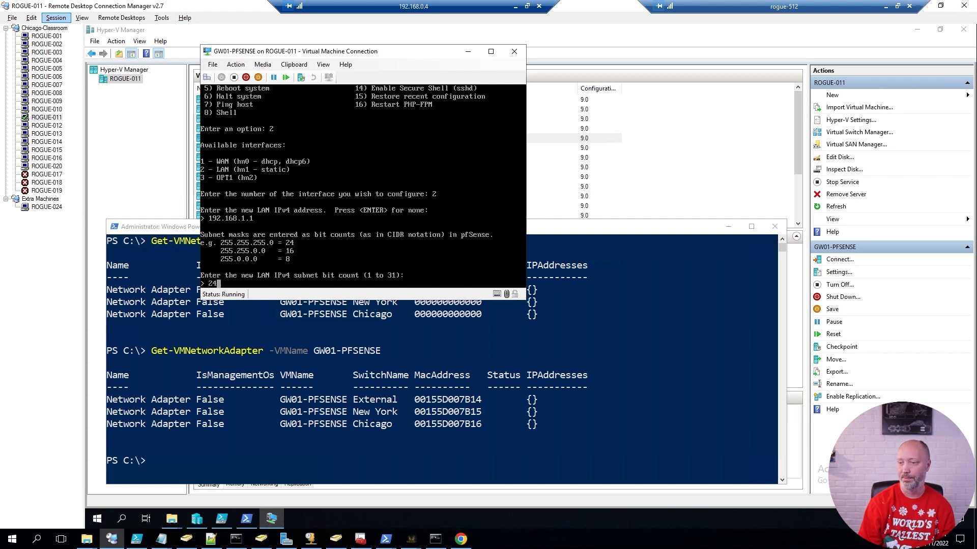
key(Return)
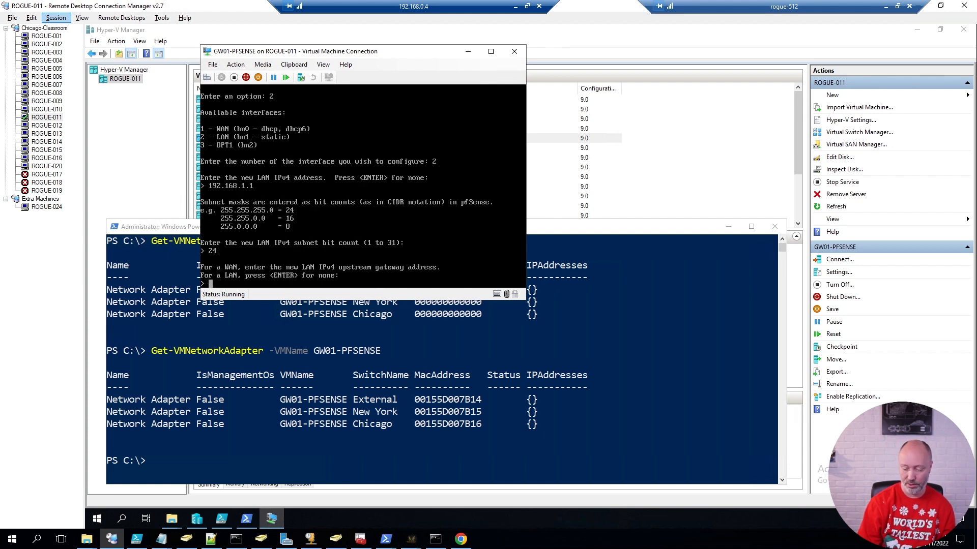
Leave the LAN gateway and IPv6 empty, decline the LAN DHCP server, and revert webConfigurator to HTTP.
key(Return)
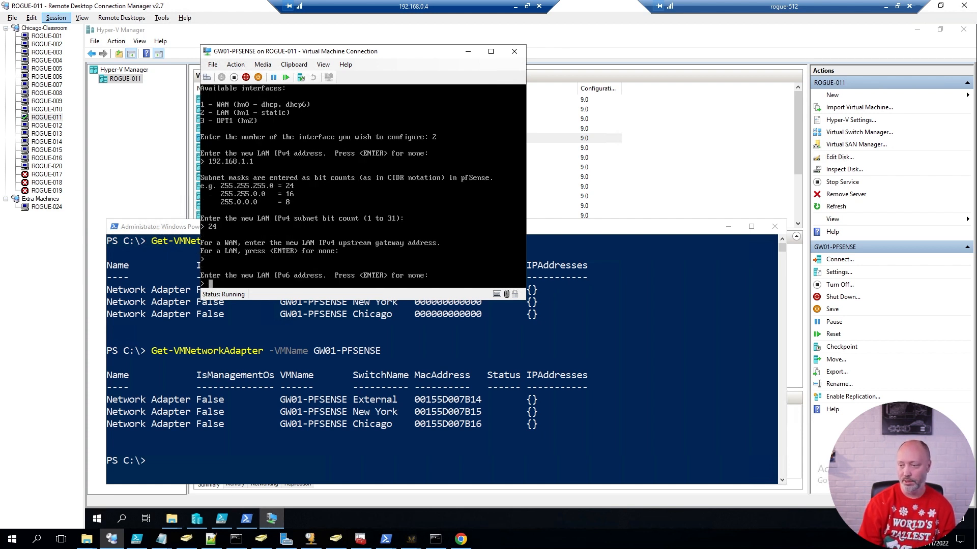
key(Return)
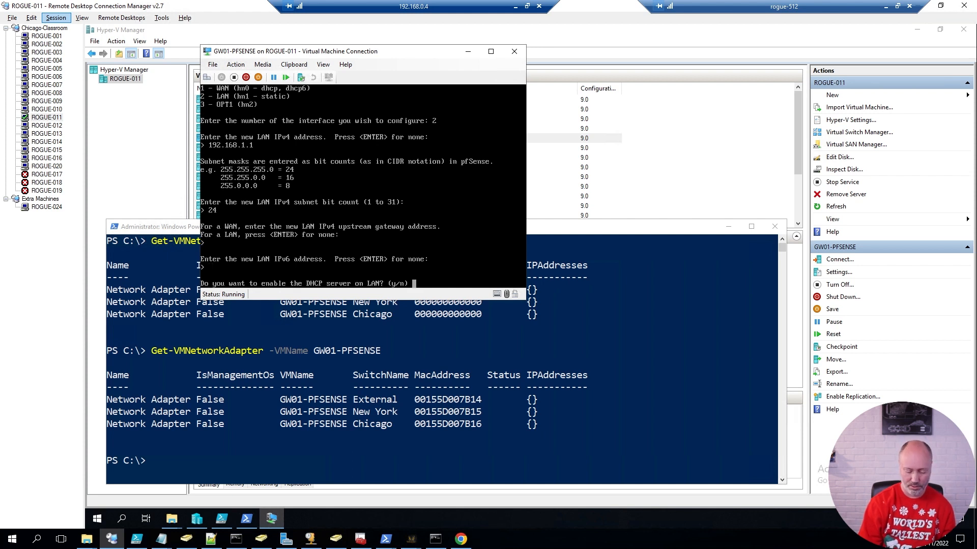
text(n)
key(Return)
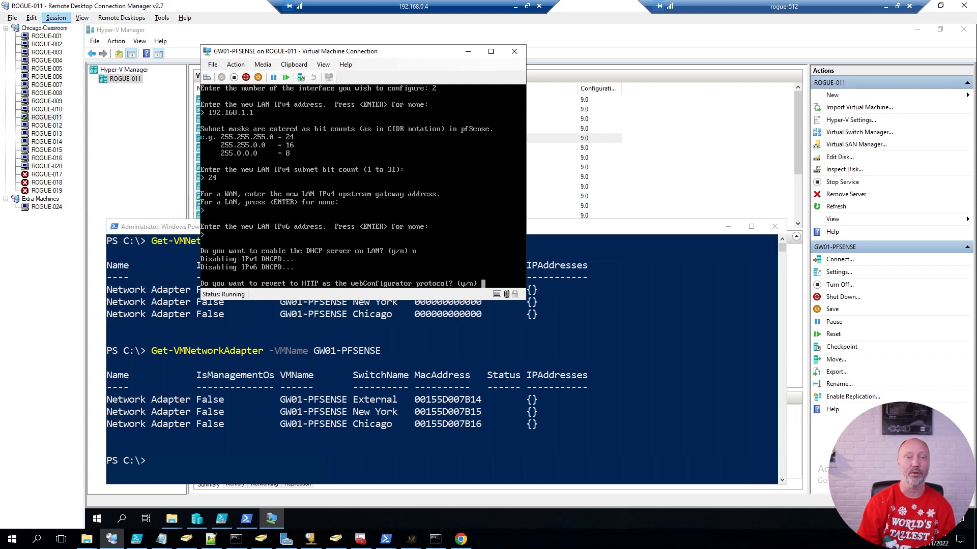
text(y)
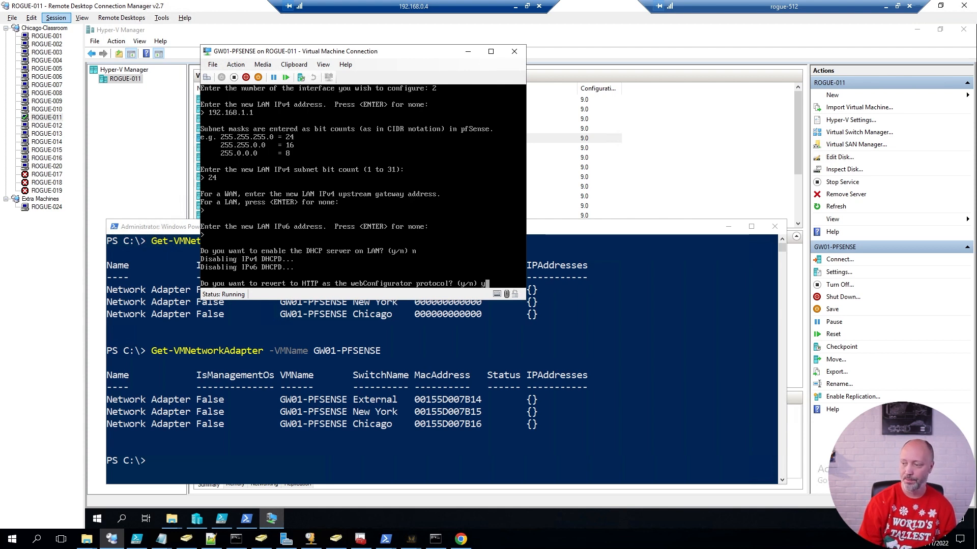
key(Return)
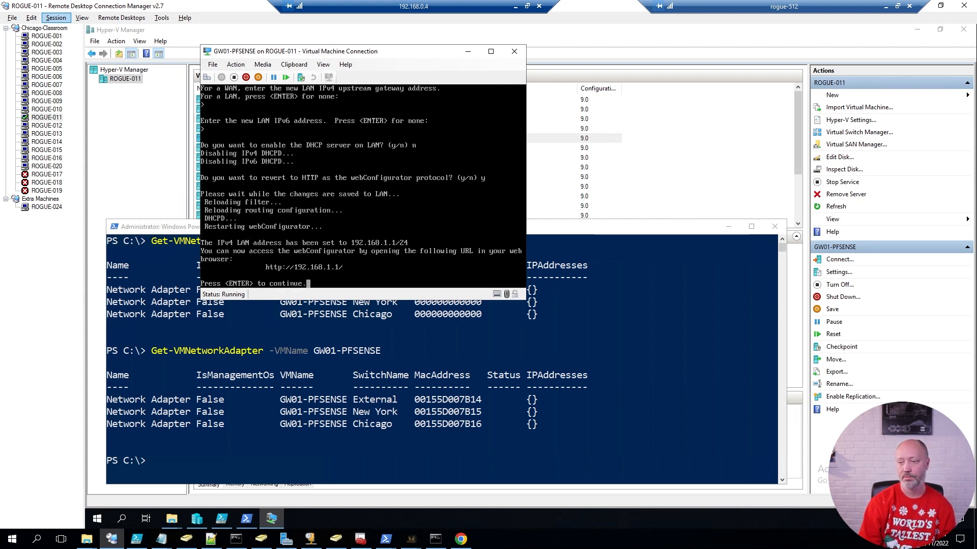
key(Return)
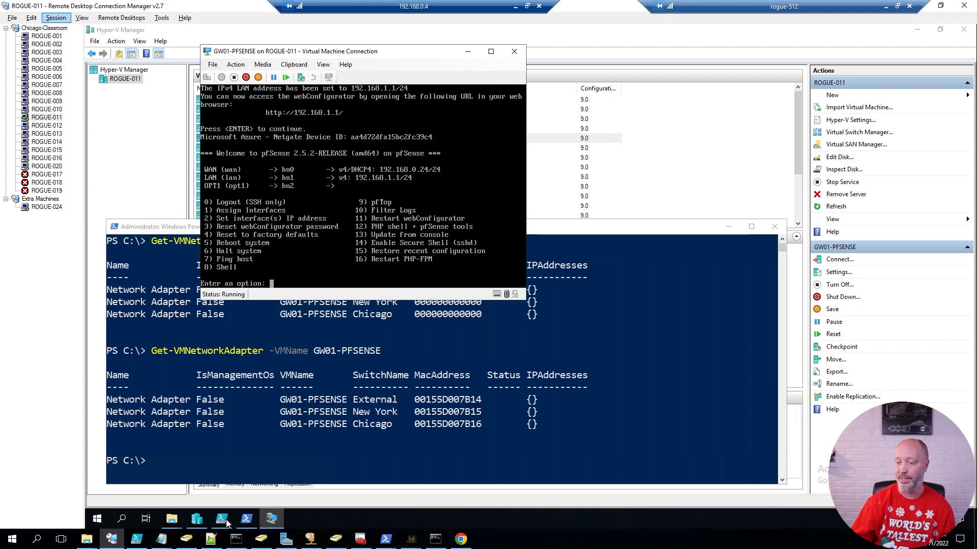
Connect to the DC01 virtual machine and sign in with the account password.
click(270, 521)
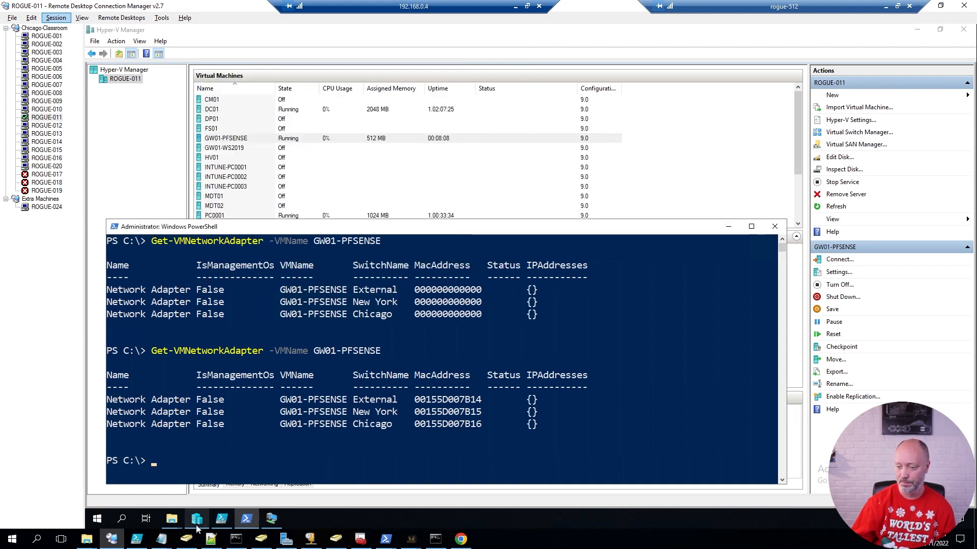
click(215, 111)
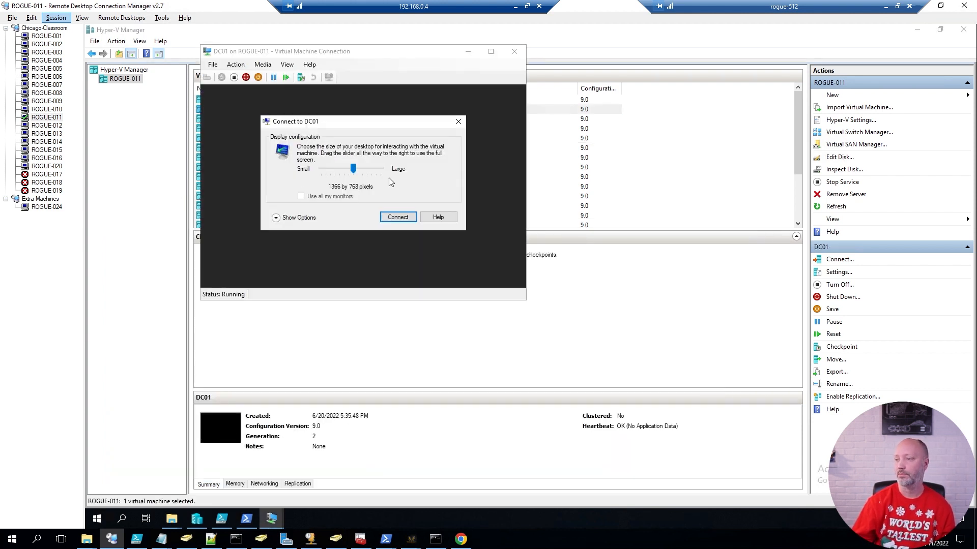
click(398, 217)
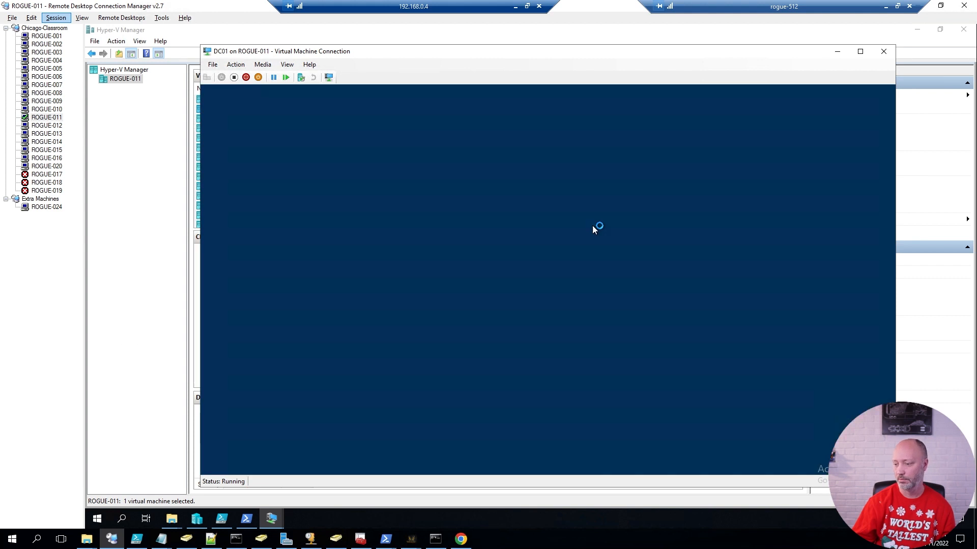
text(Pa$$w0rd)
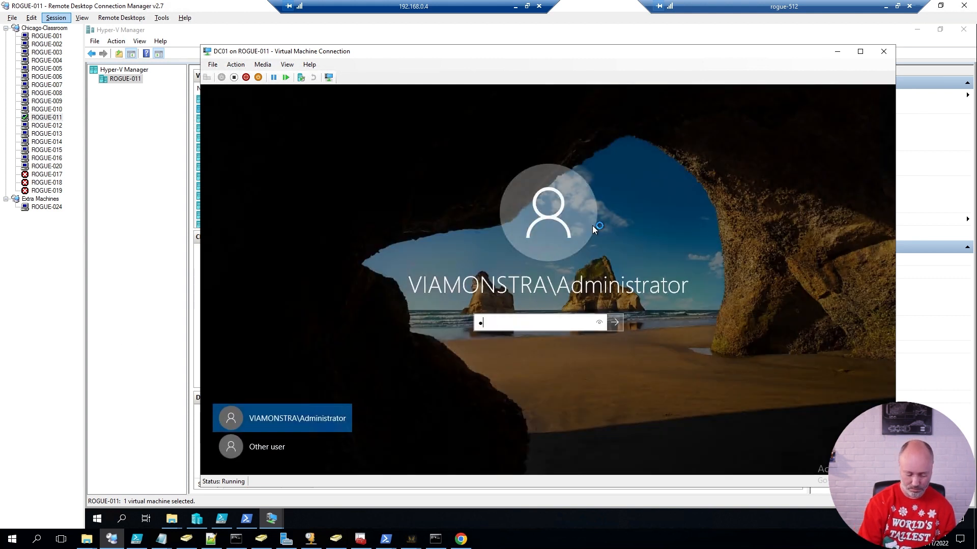
key(Return)
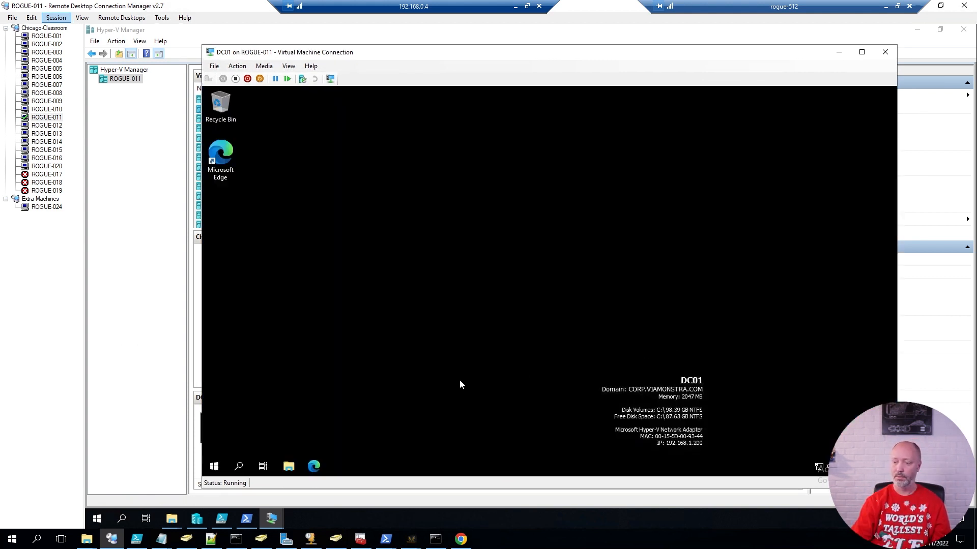
In DC01, open Microsoft Edge and browse to 192.168.1.1.
click(313, 468)
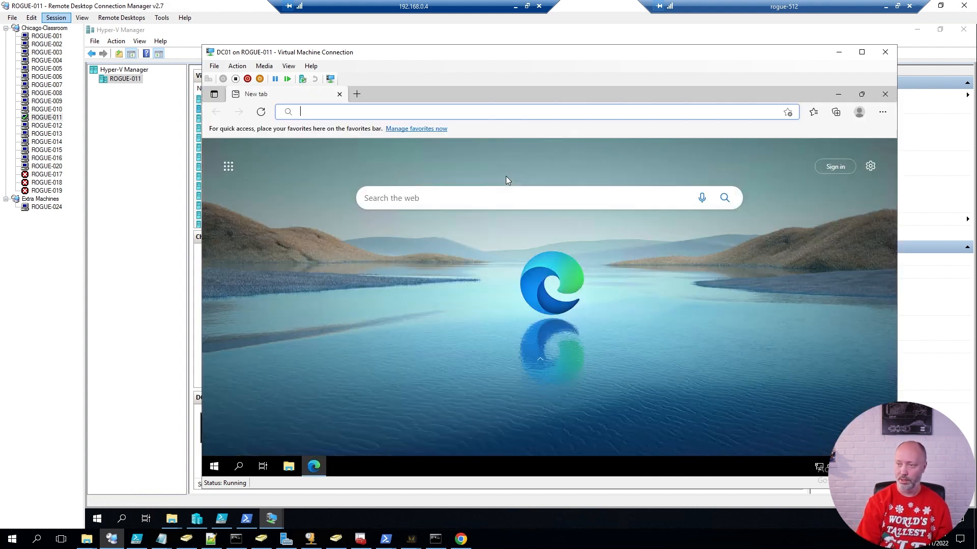
text(192.168.1.1)
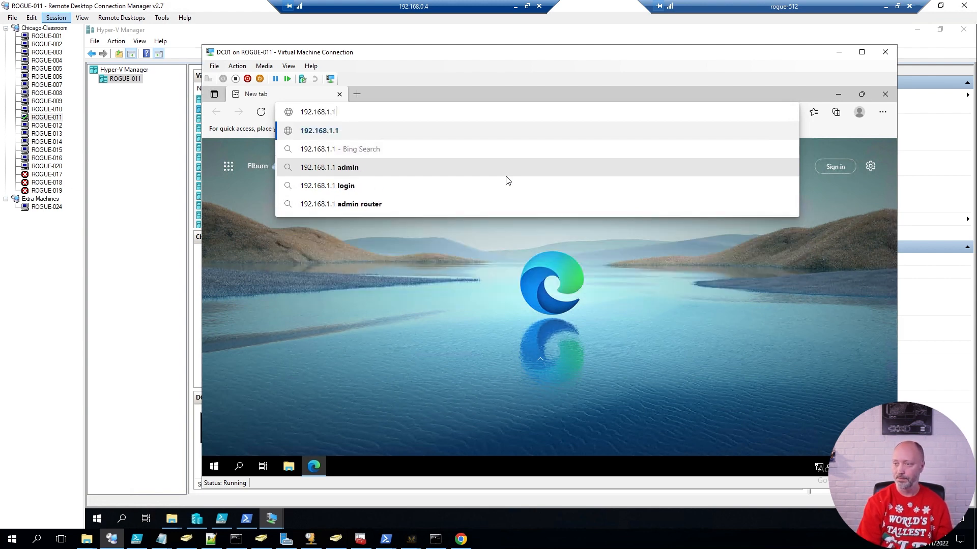
key(Return)
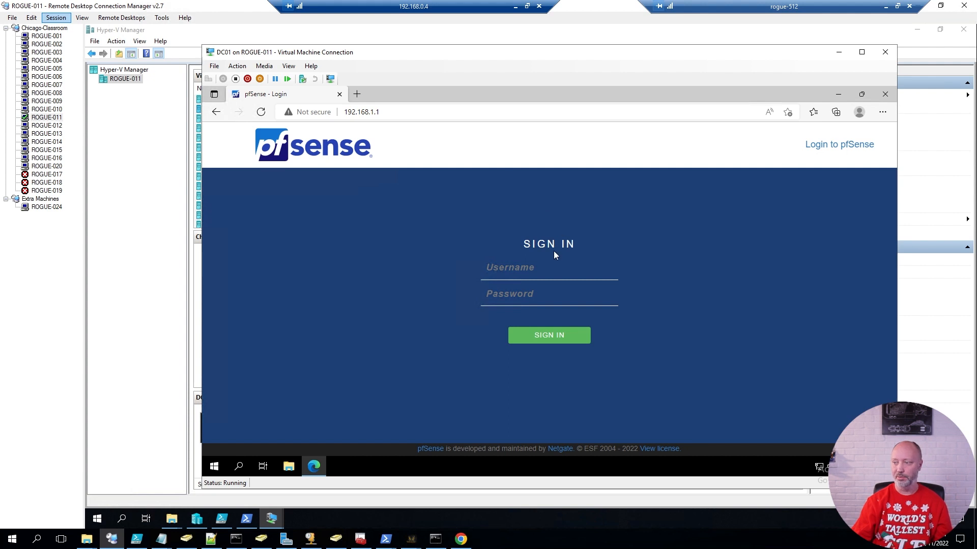
Log in to webConfigurator as admin with the default password, decline saving it, and pass the welcome page.
text(ad)
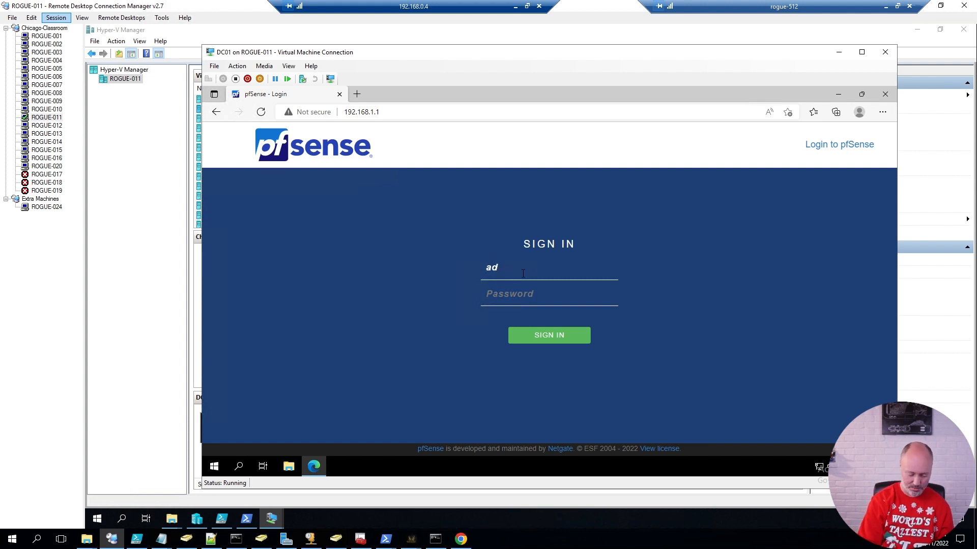
text(min)
key(Tab)
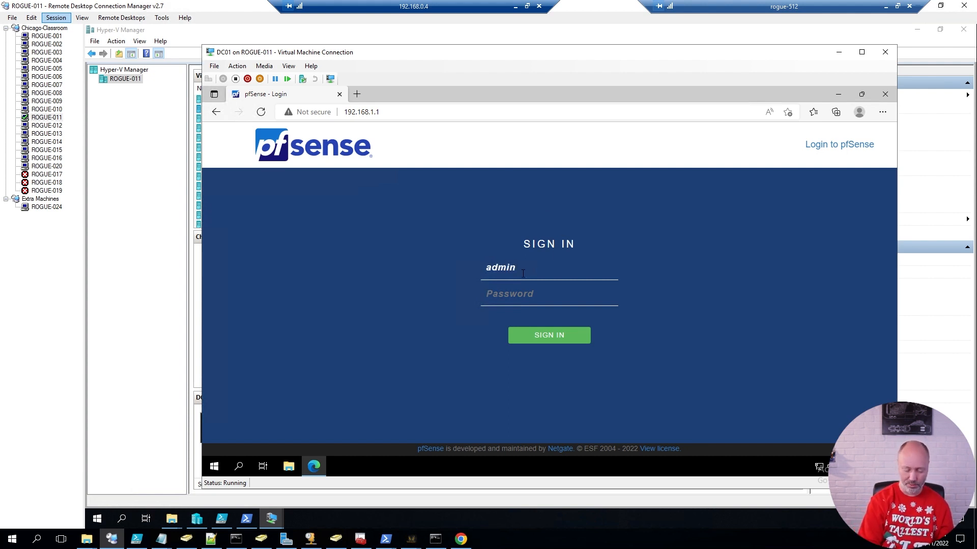
text(pfsens)
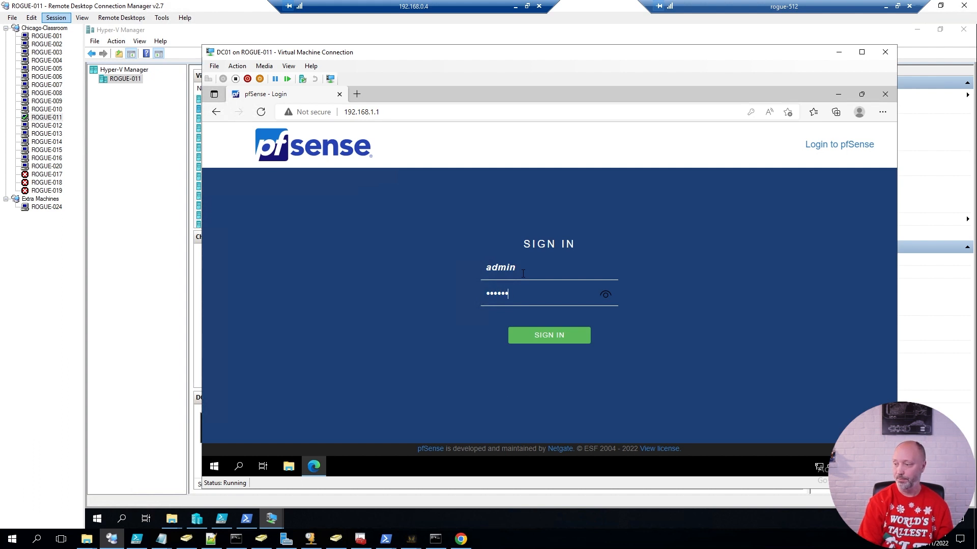
text(e)
key(Return)
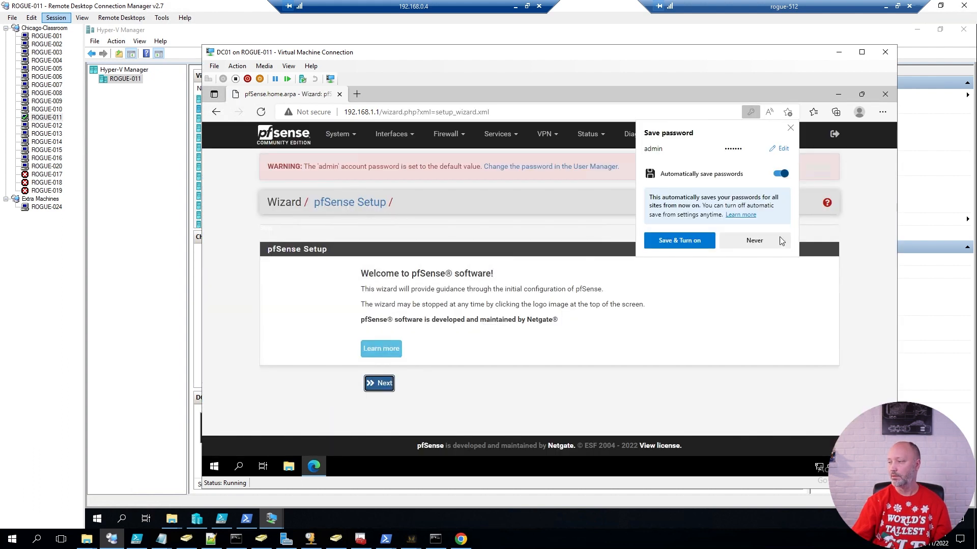
click(791, 128)
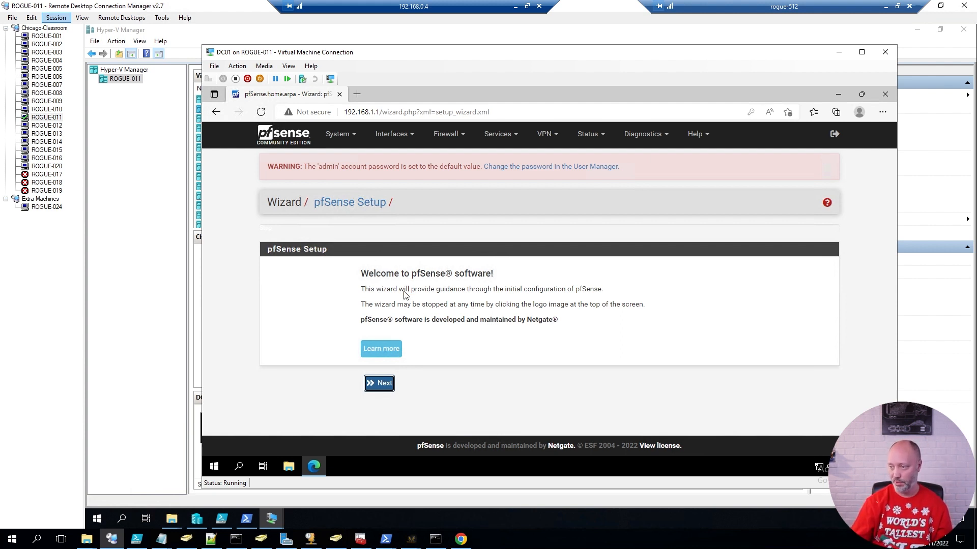
click(375, 386)
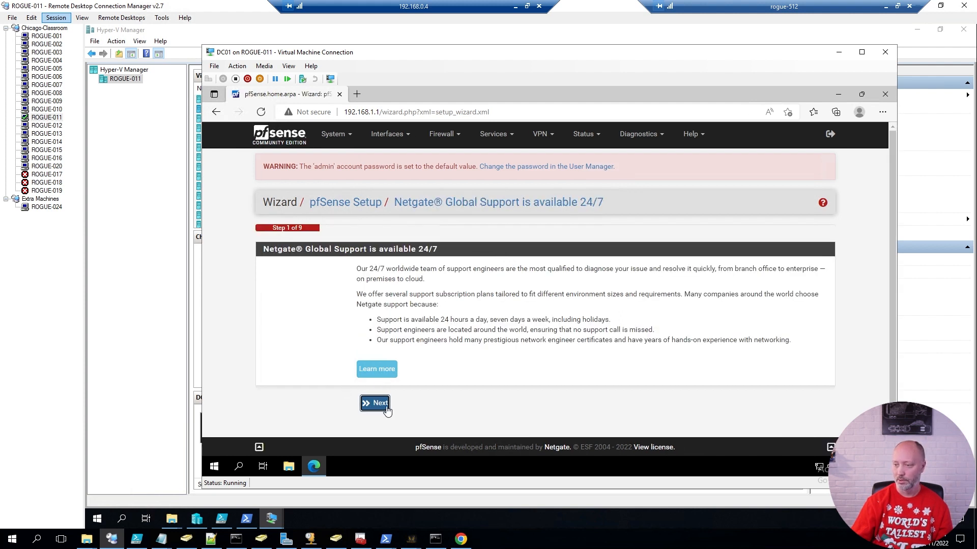
On General Information, set hostname gw01 and domain corp.viamonstra.com.
click(380, 405)
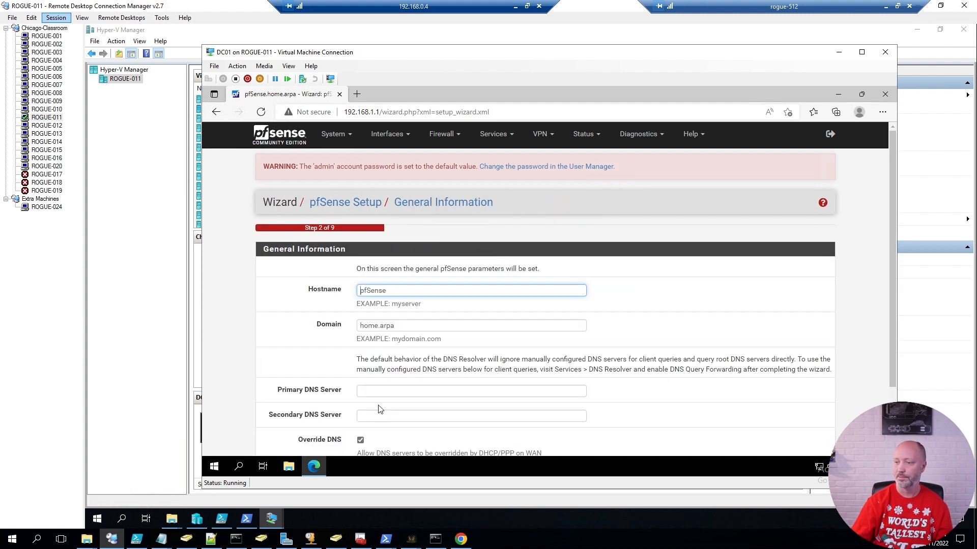
drag(414, 289, 226, 293)
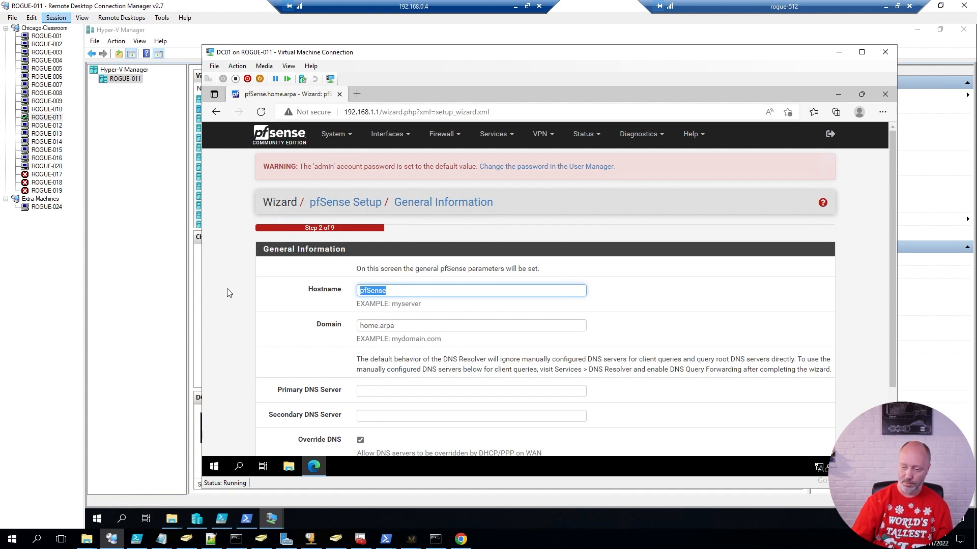
text(gw01)
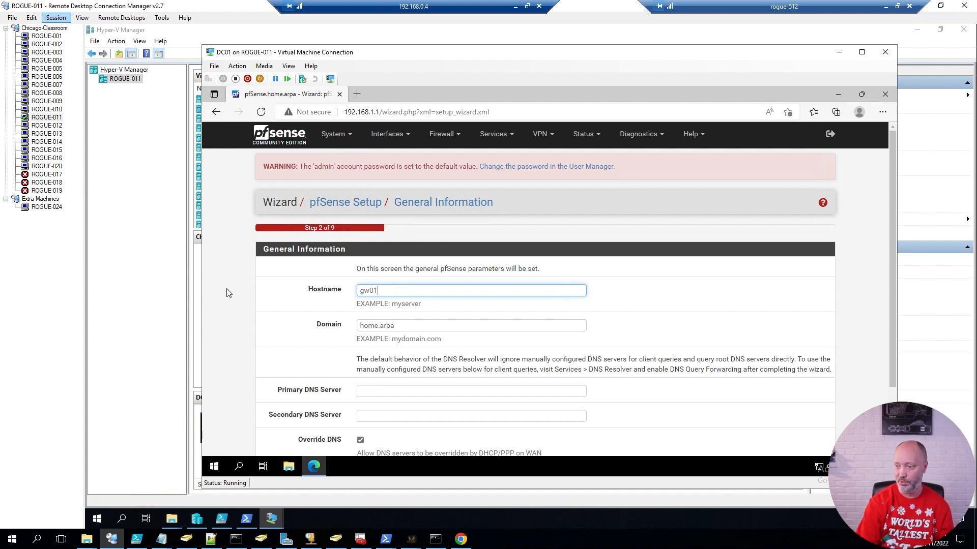
key(Tab)
text(corp.v)
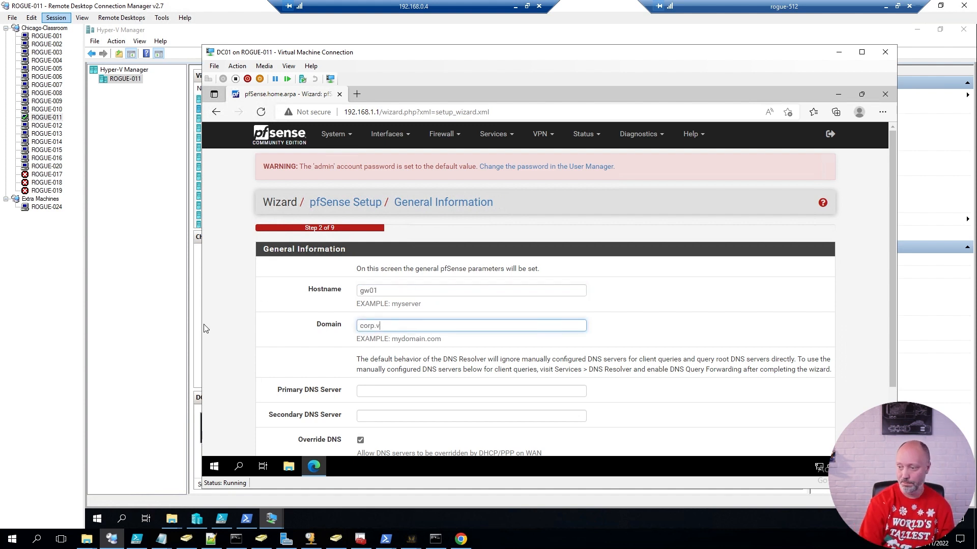
text(iamonstra.com,)
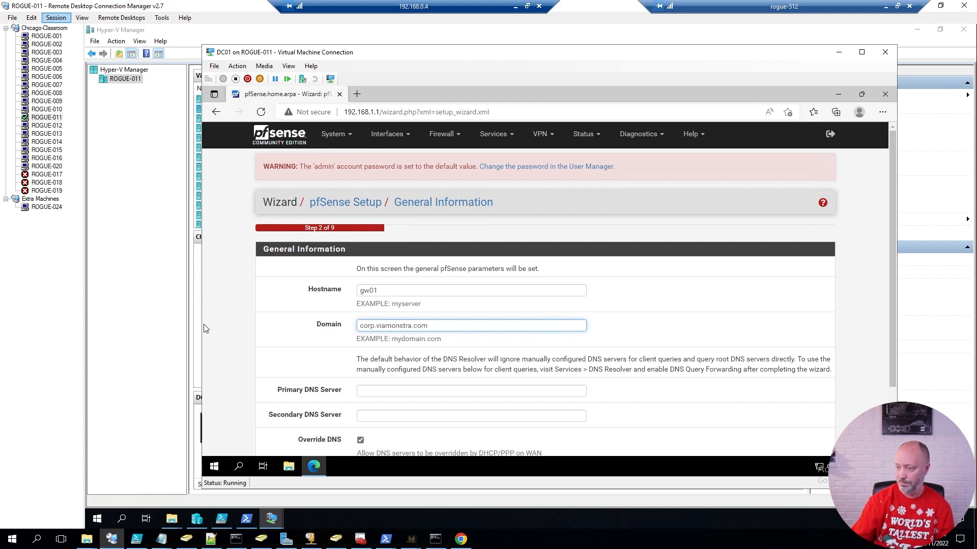
Set primary DNS 8.8.8.8 and secondary DNS 1.1.1.1, then continue to the time server step.
click(390, 391)
text(8.8.8.8)
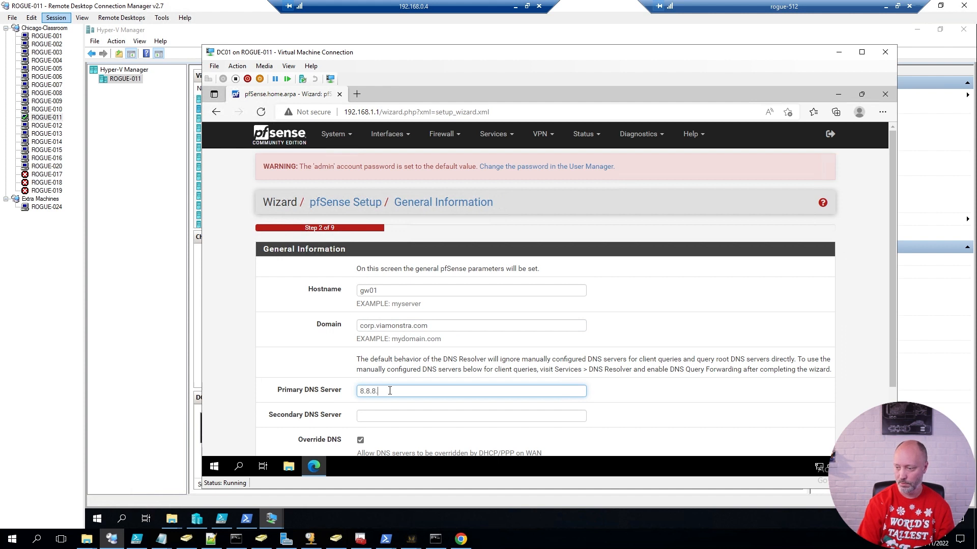
click(386, 415)
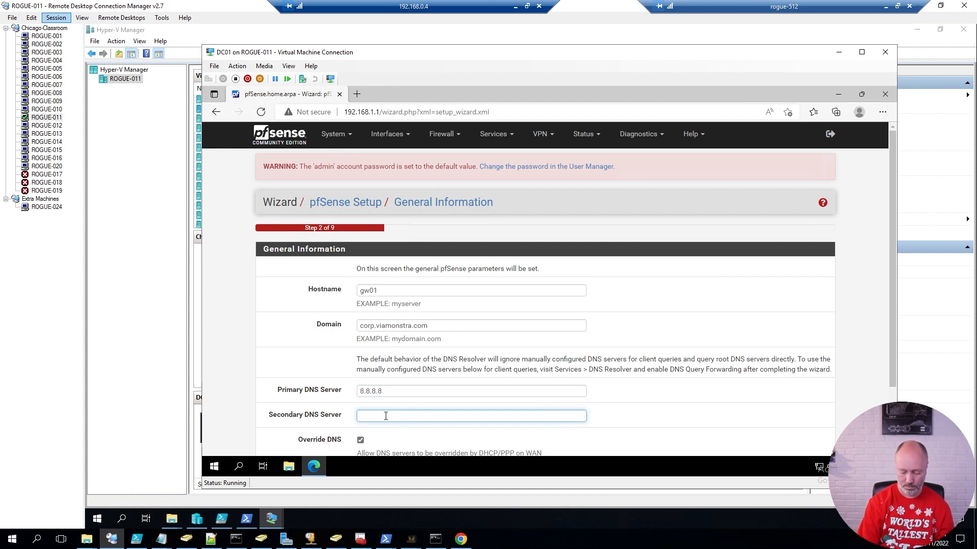
text(1.1.1.1)
click(243, 407)
scroll(244, 407, down, 2)
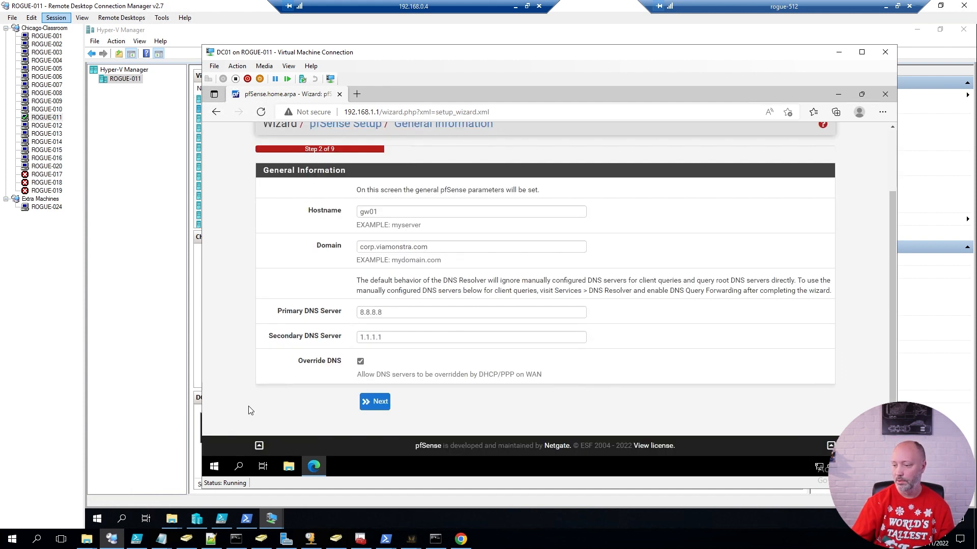
click(380, 403)
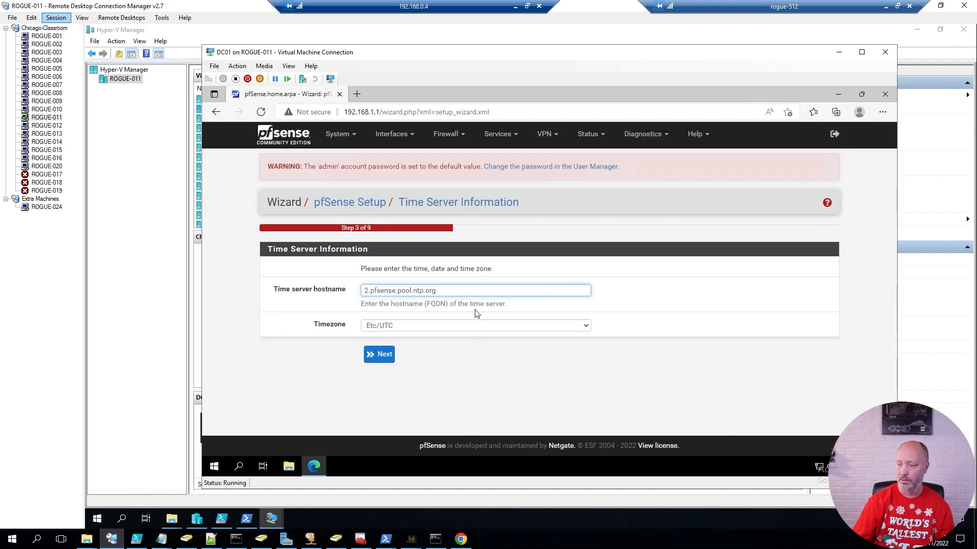
click(423, 328)
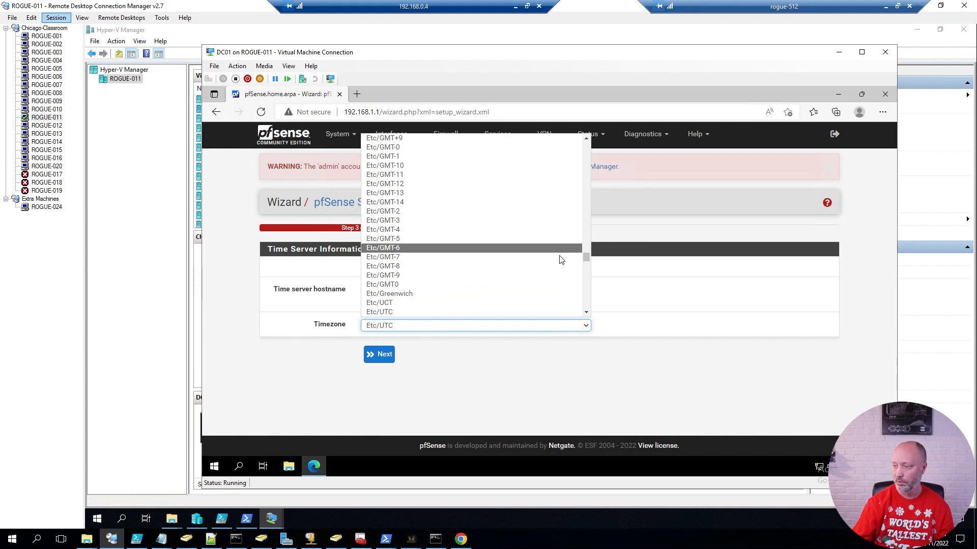
Set the time zone to America/Chicago and continue to WAN configuration.
scroll(508, 260, up, 15)
click(402, 298)
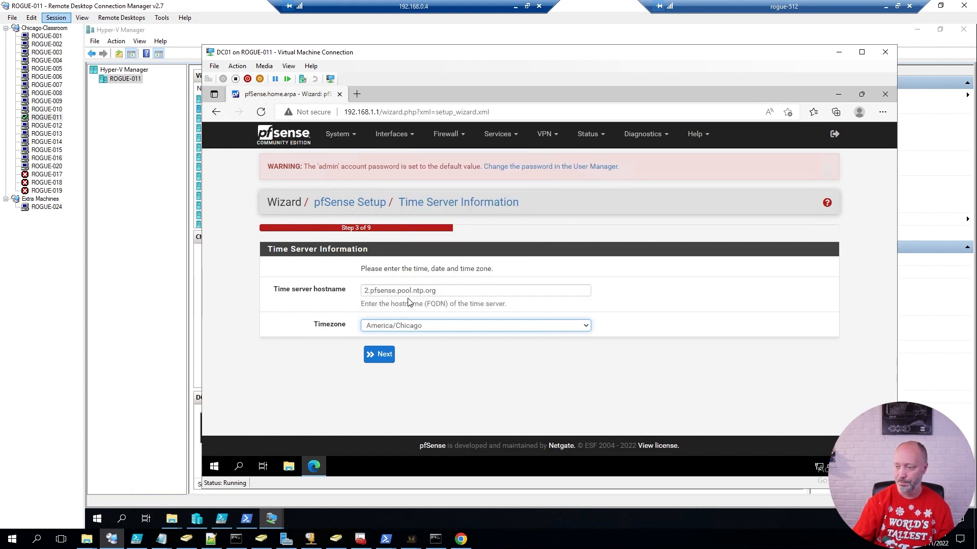
click(385, 355)
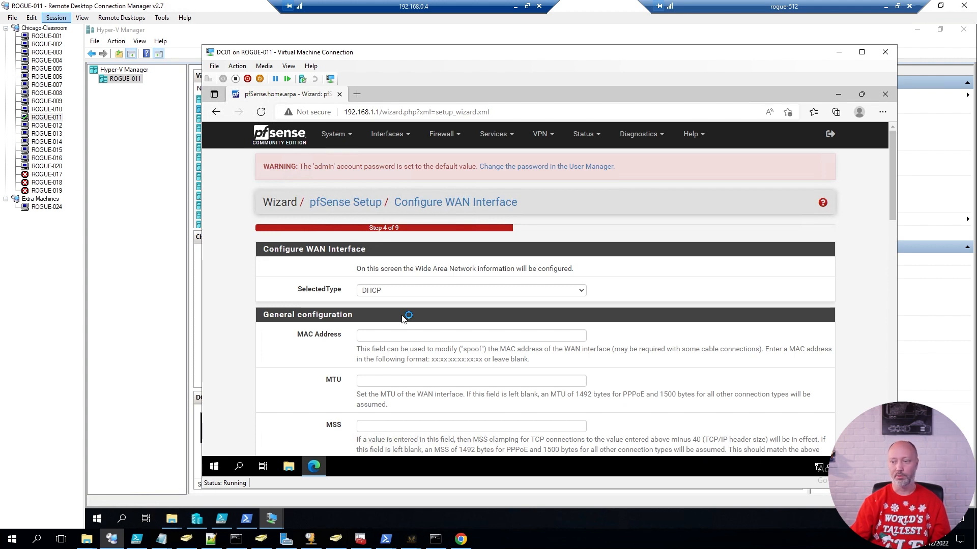
Uncheck 'Block private networks from entering via WAN' and continue to the LAN step.
scroll(407, 321, down, 7)
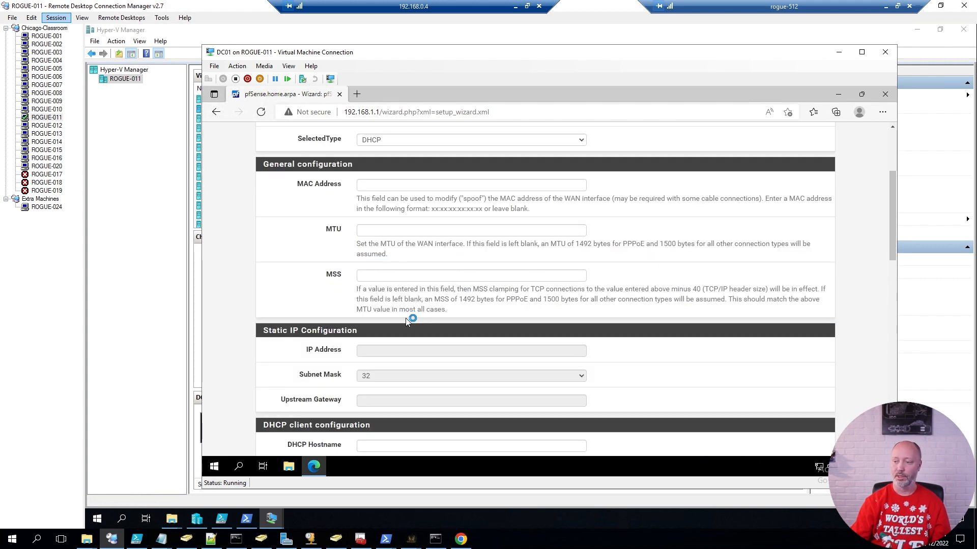
scroll(498, 366, down, 10)
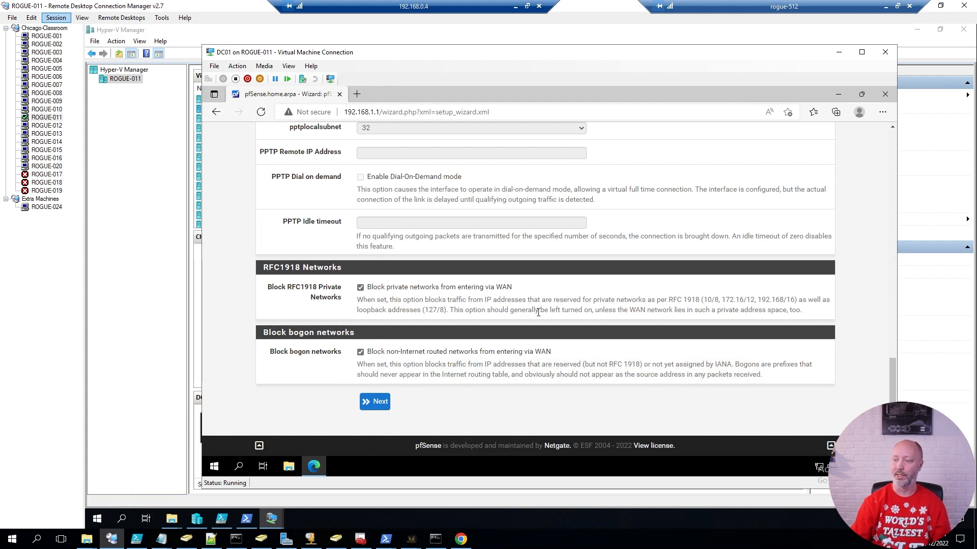
click(361, 288)
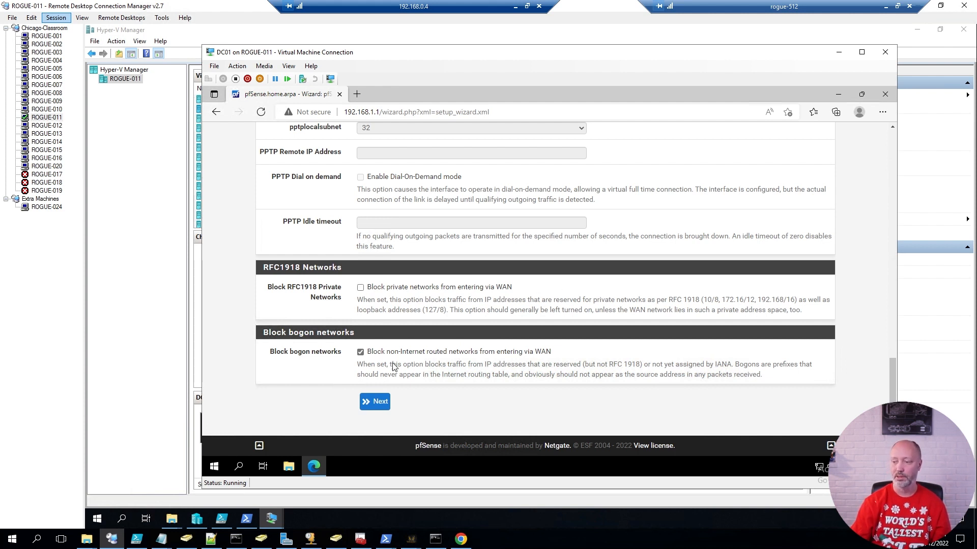
click(377, 408)
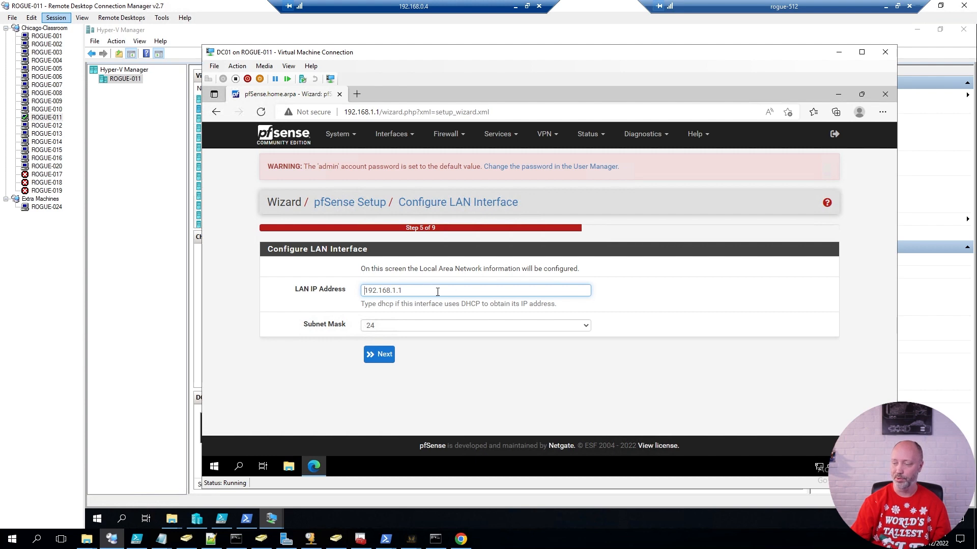
Keep LAN 192.168.1.1/24, enter and submit a new admin password, decline saving it, and reload pfSense.
click(385, 360)
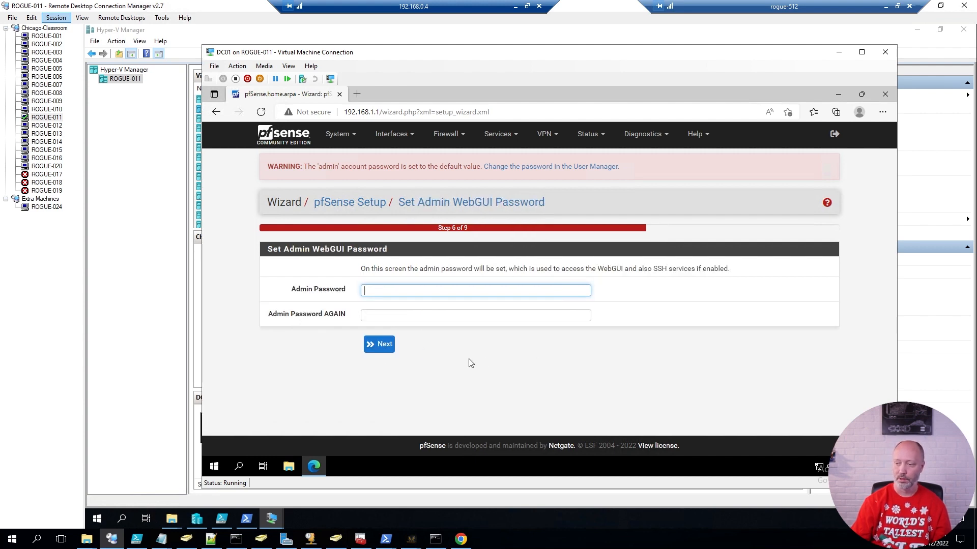
text(Pa)
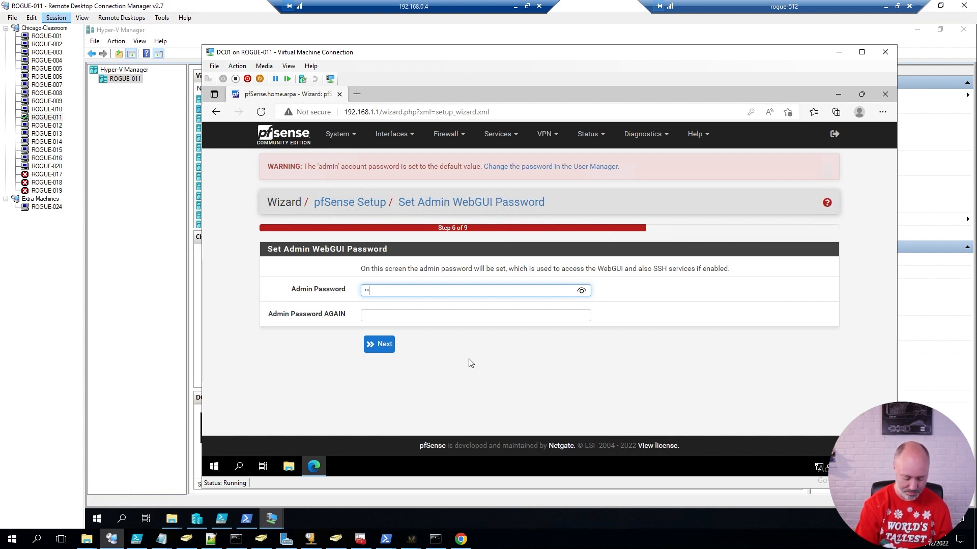
text($$w0rd)
key(Tab)
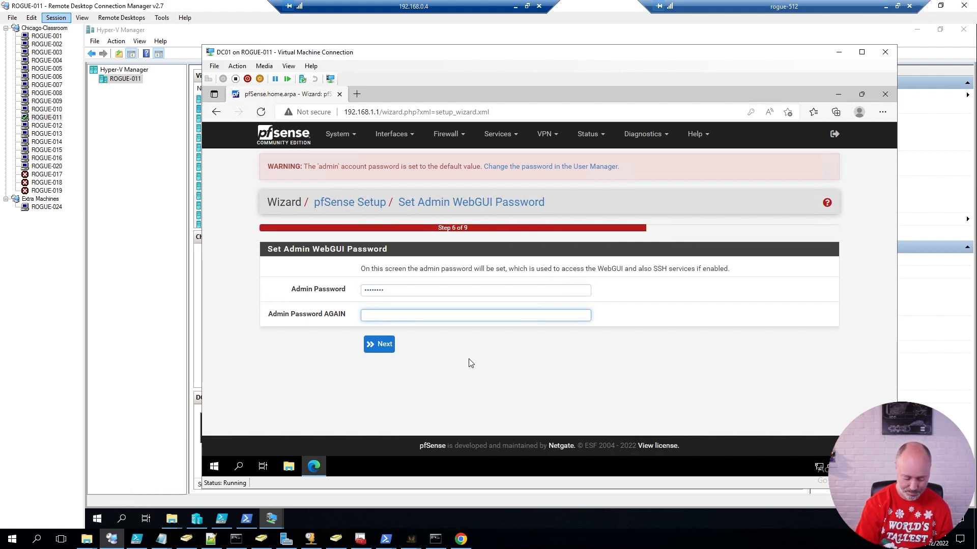
text(Pa$$w0rd)
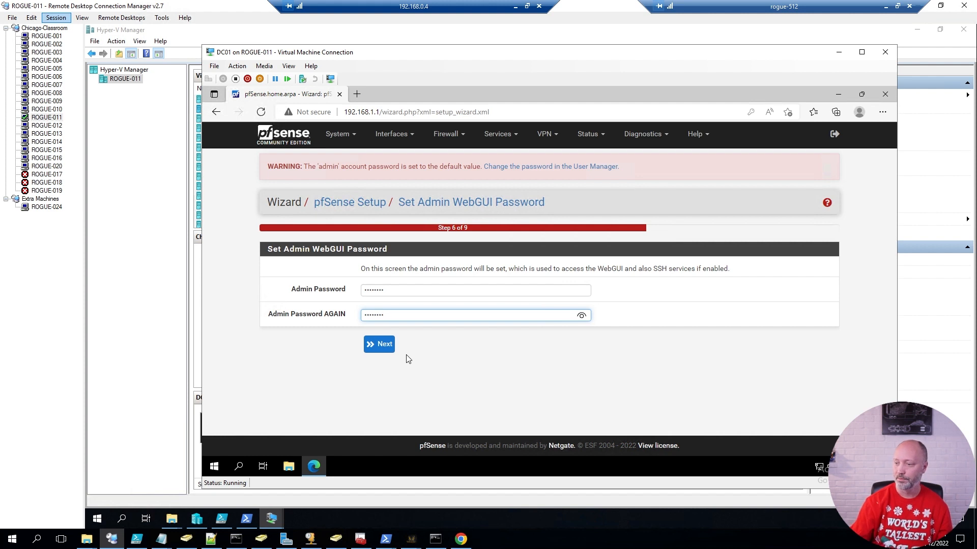
click(383, 345)
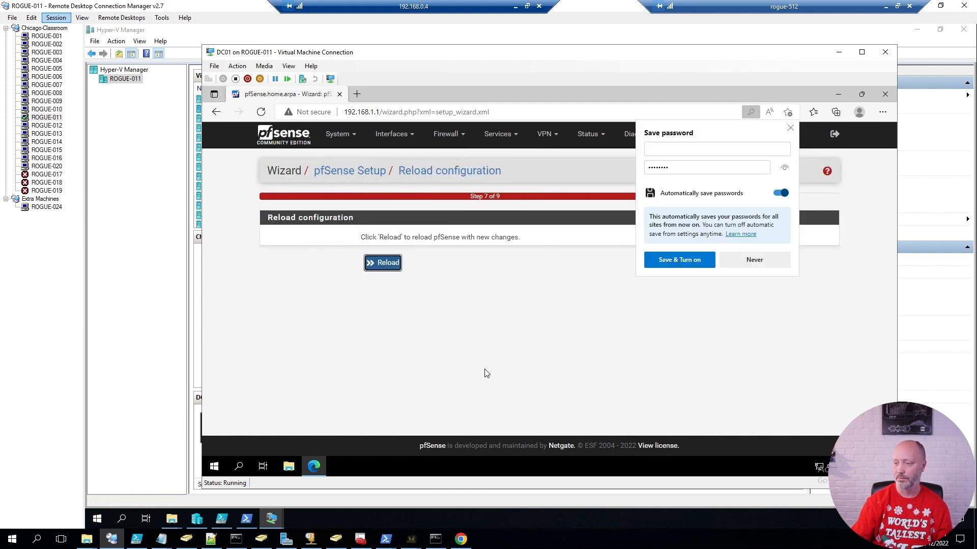
click(791, 129)
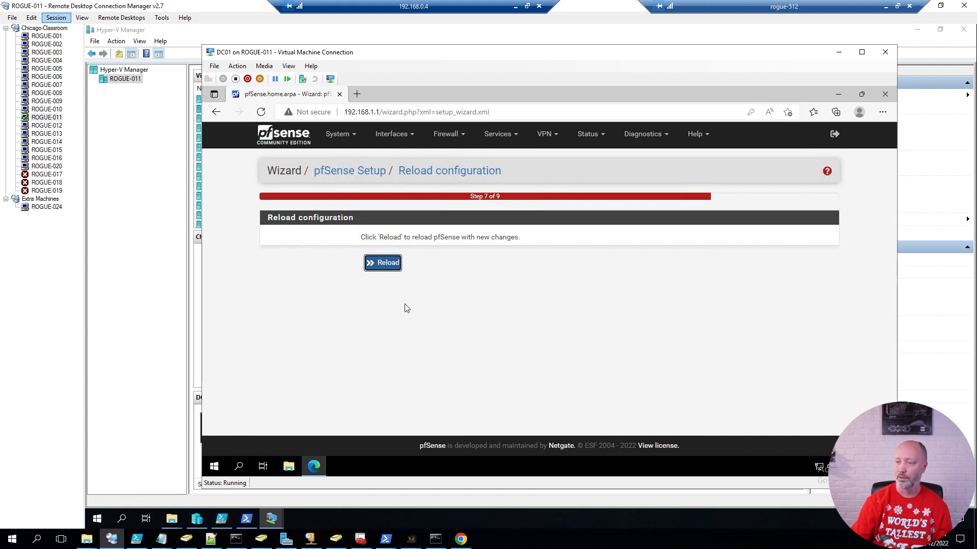
click(383, 267)
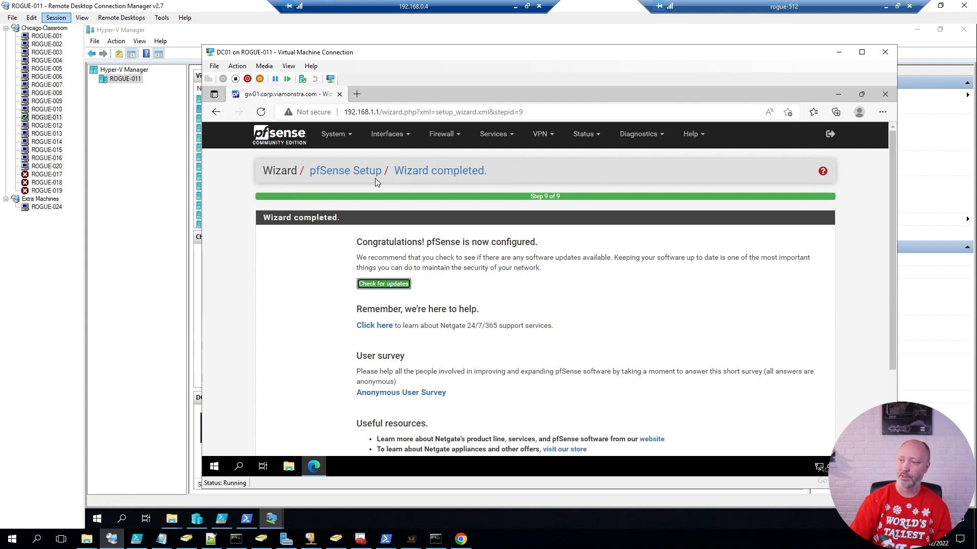
Change the LAN (hn1) interface description to NewYork, save, and apply the changes.
click(385, 134)
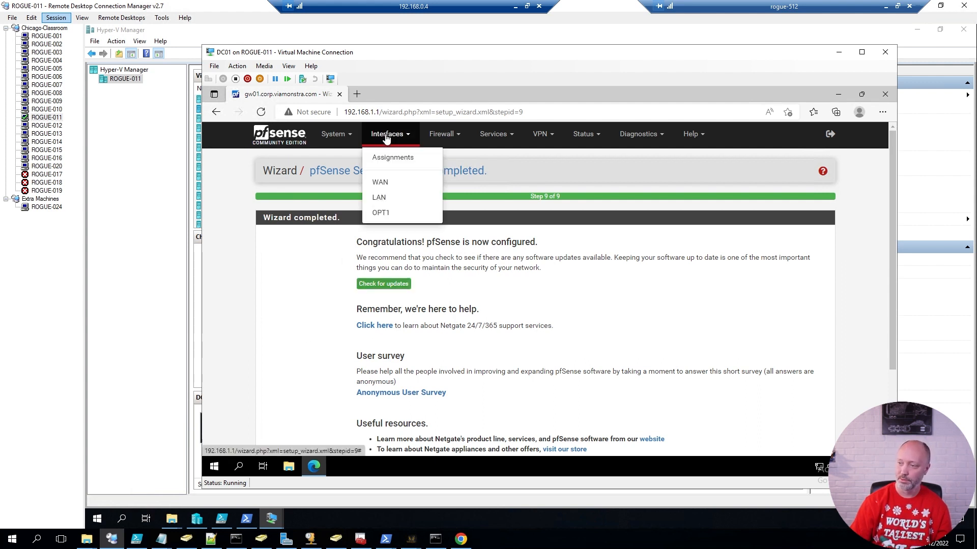
click(382, 198)
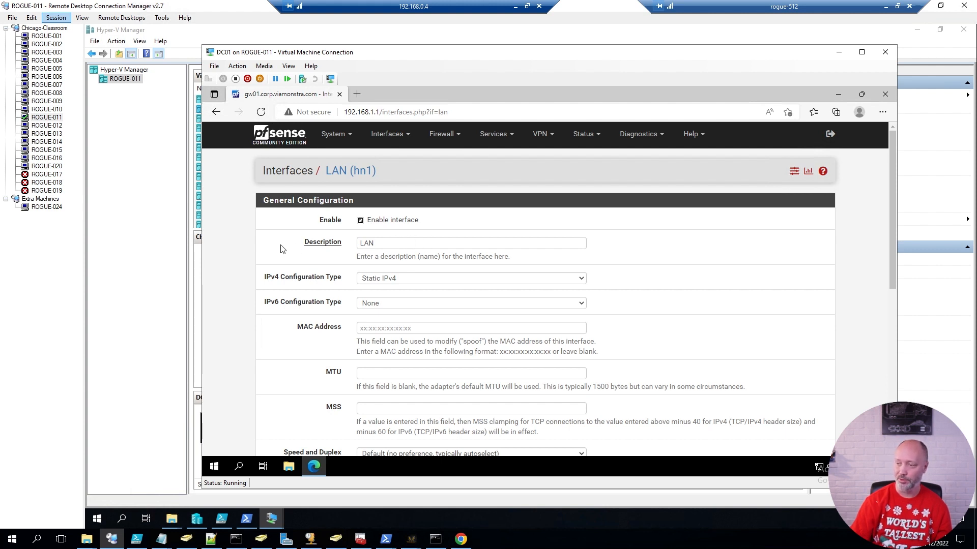
key(Tab)
text(NewYork)
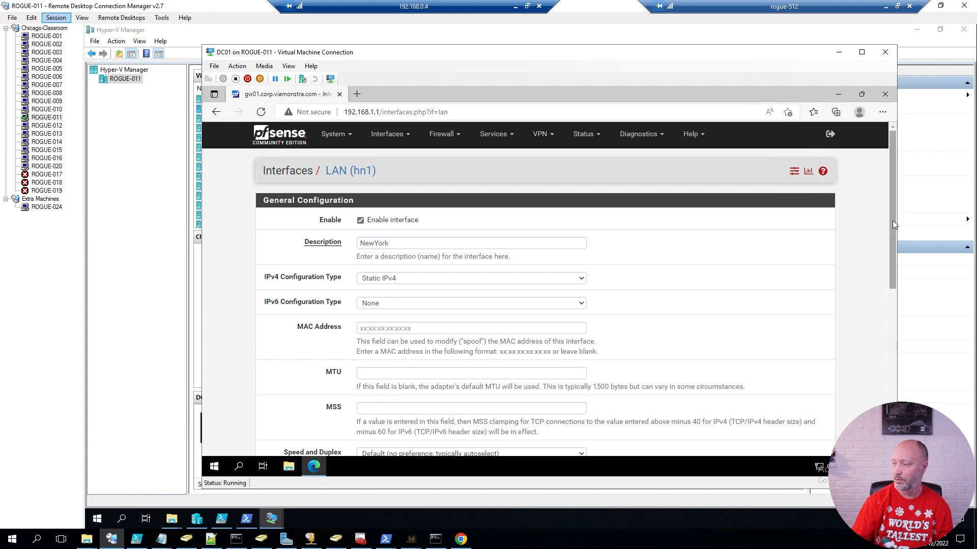
drag(892, 221, 845, 391)
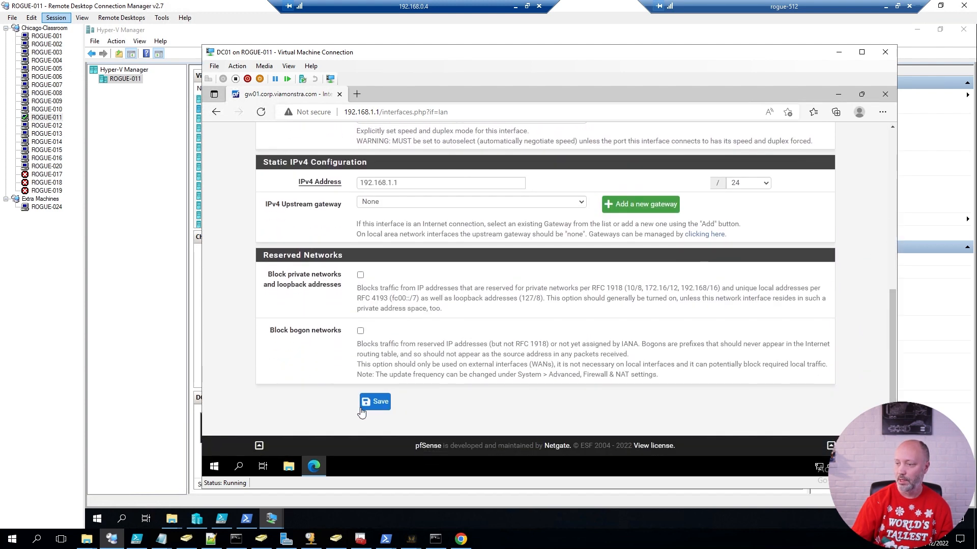
click(380, 403)
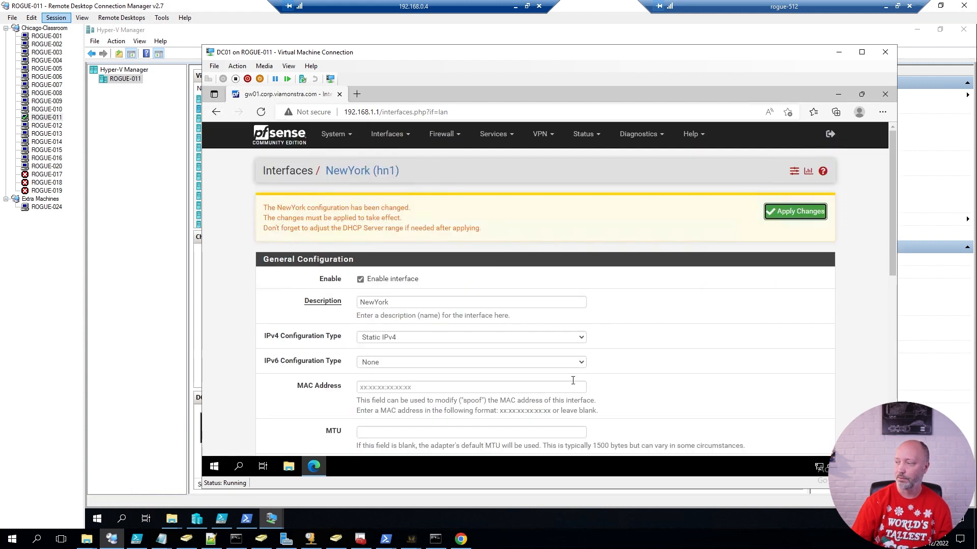
click(796, 212)
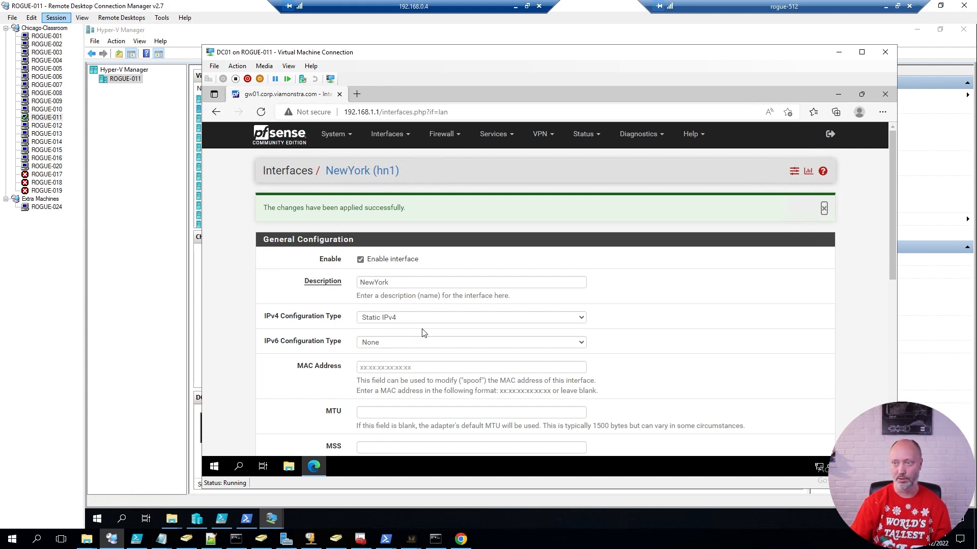
In DC01, launch Windows PowerShell (Admin) from the Win+X menu and accept the UAC prompt.
click(413, 469)
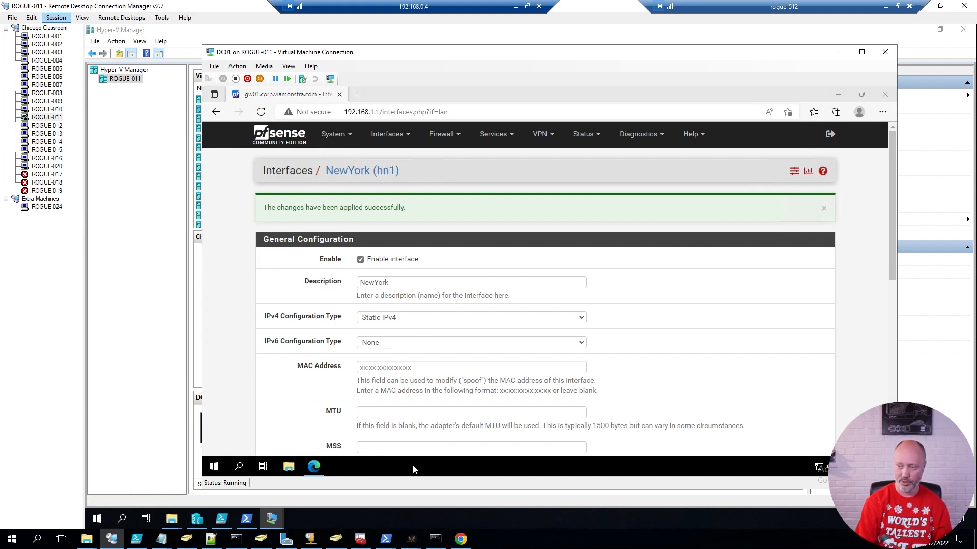
key(super+x)
key(a)
key(Left)
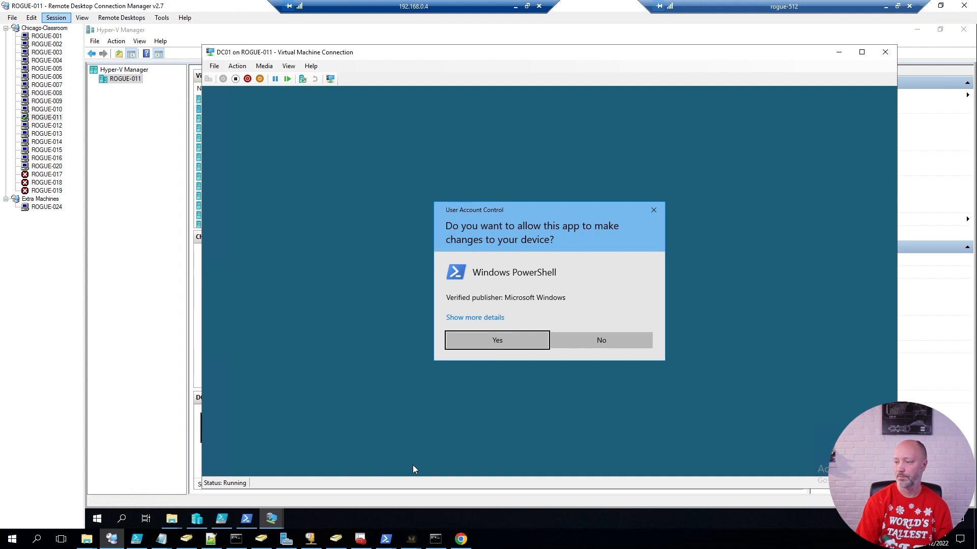
key(Return)
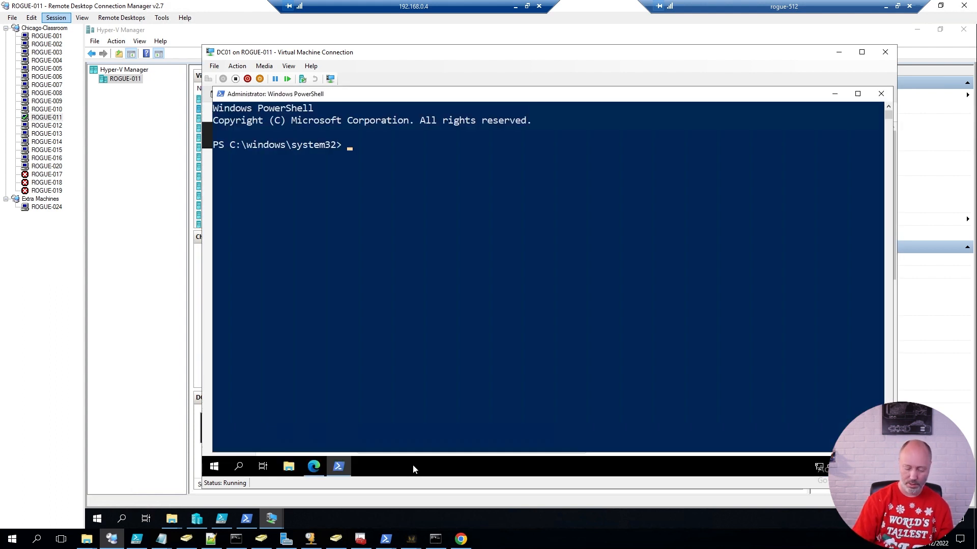
Run ipconfig and ping 8.8.8.8 to confirm address 192.168.1.200 and internet access.
text(ipconfig)
key(Return)
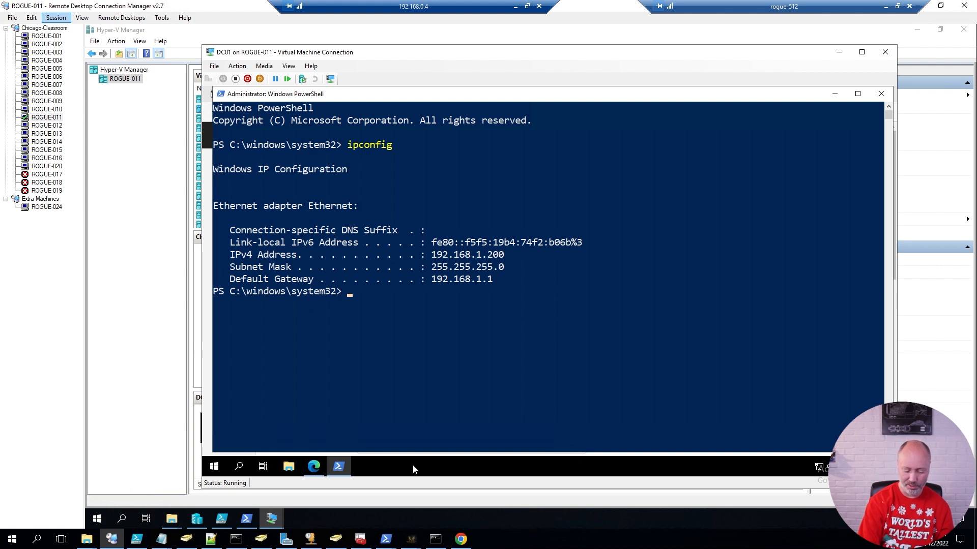
text(ping 8.8.8.8)
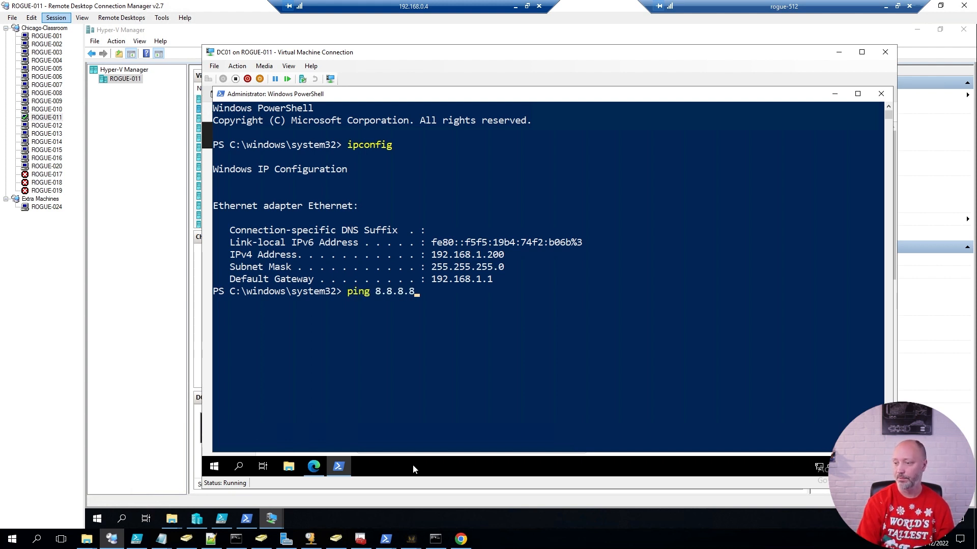
key(Return)
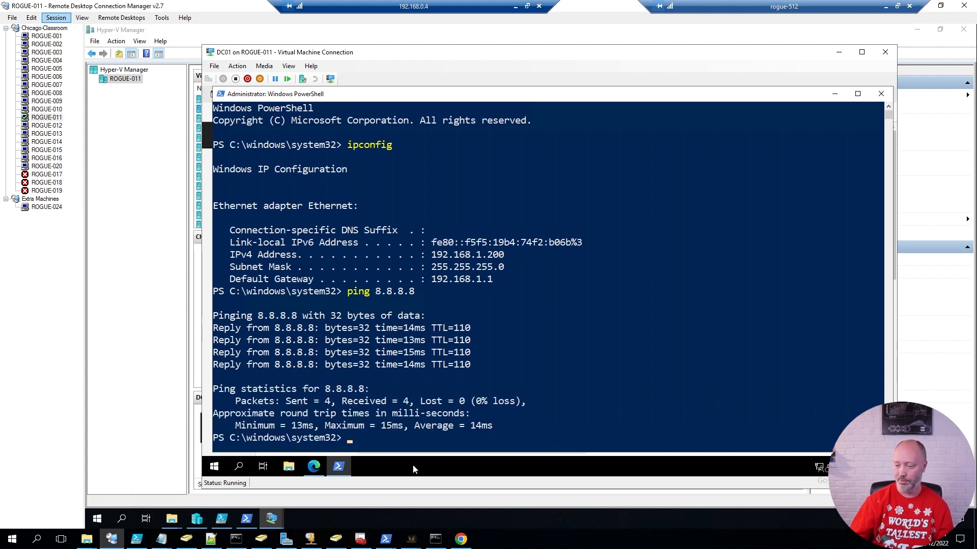
click(196, 519)
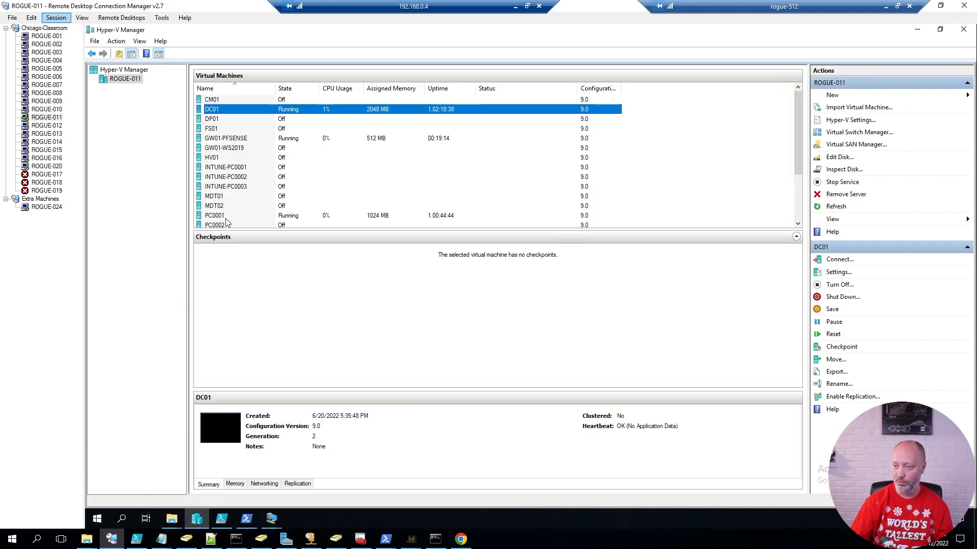
Open the PC0001 VM connection window and sign in with the account password.
click(227, 216)
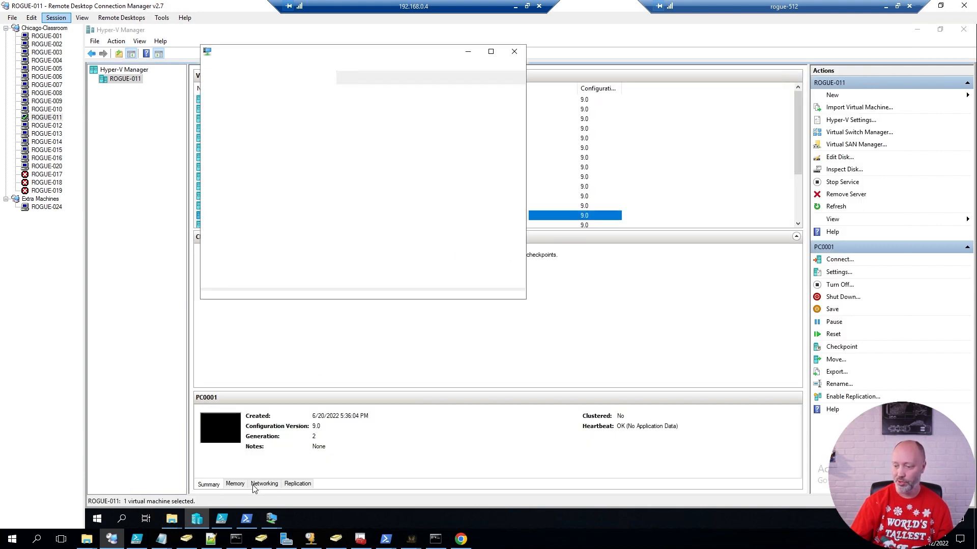
click(268, 486)
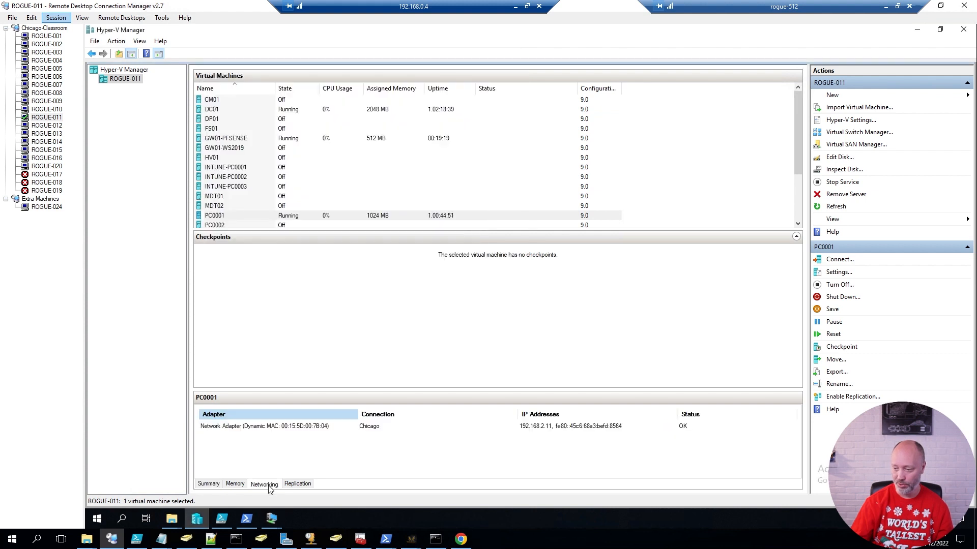
click(276, 527)
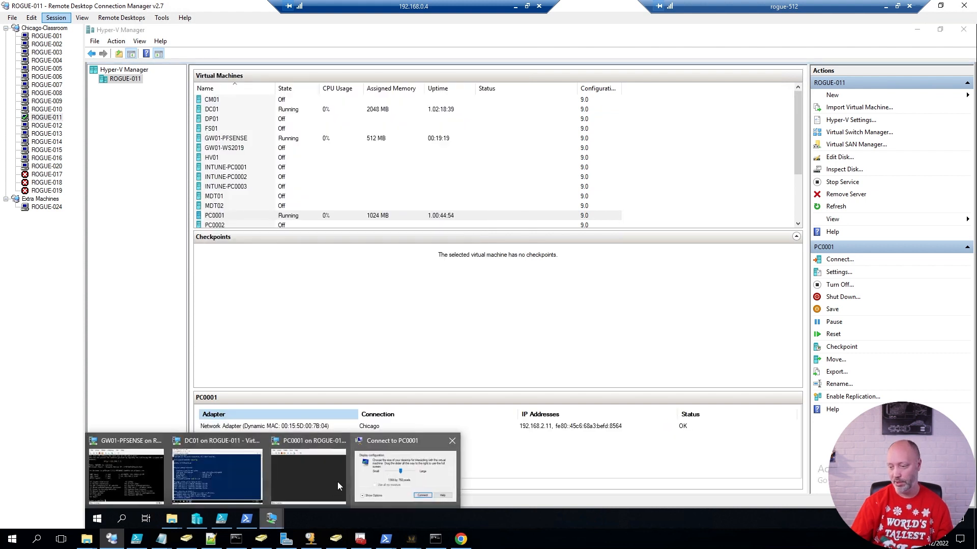
click(368, 483)
click(404, 220)
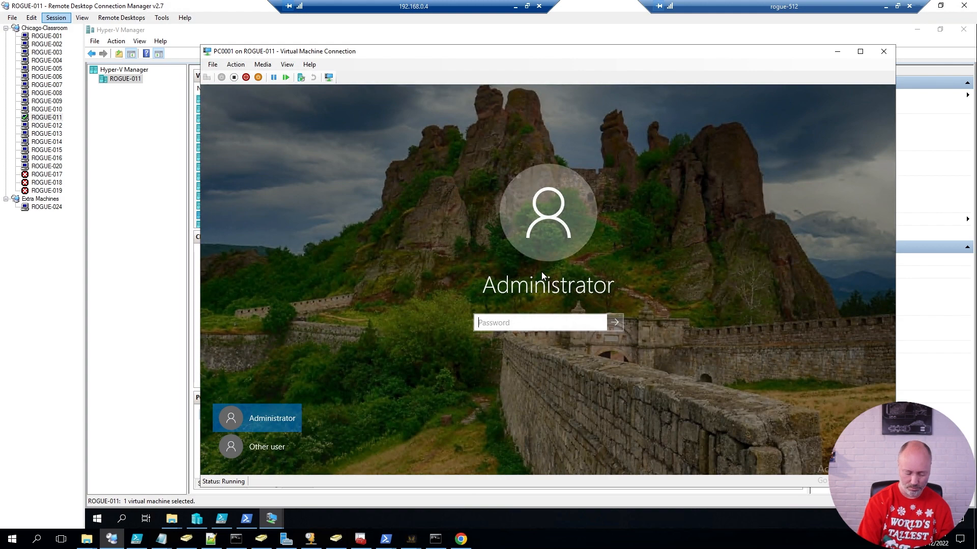
text(••••••••)
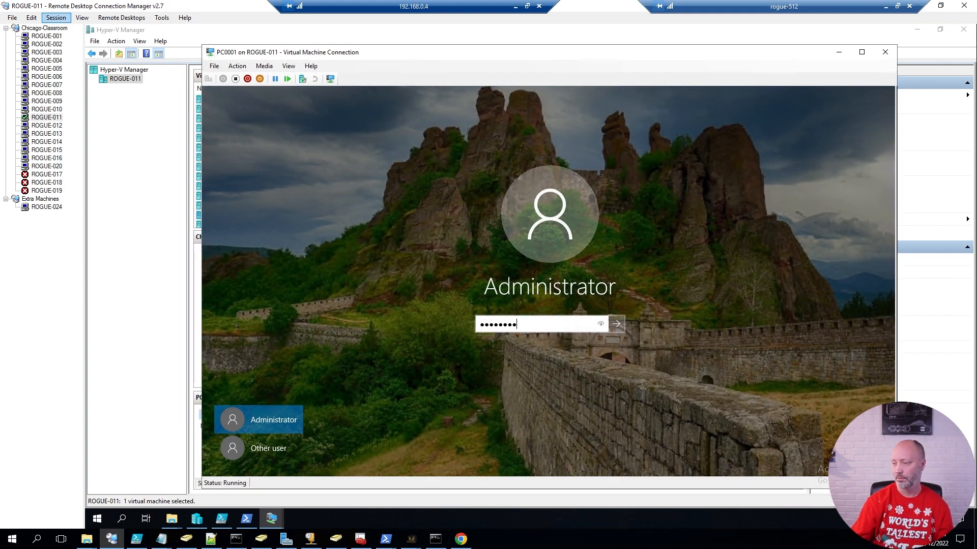
key(Return)
In an admin PowerShell on PC0001, run ipconfig and a failing ping to 8.8.8.8, then bring back DC01's console.
key(super+x)
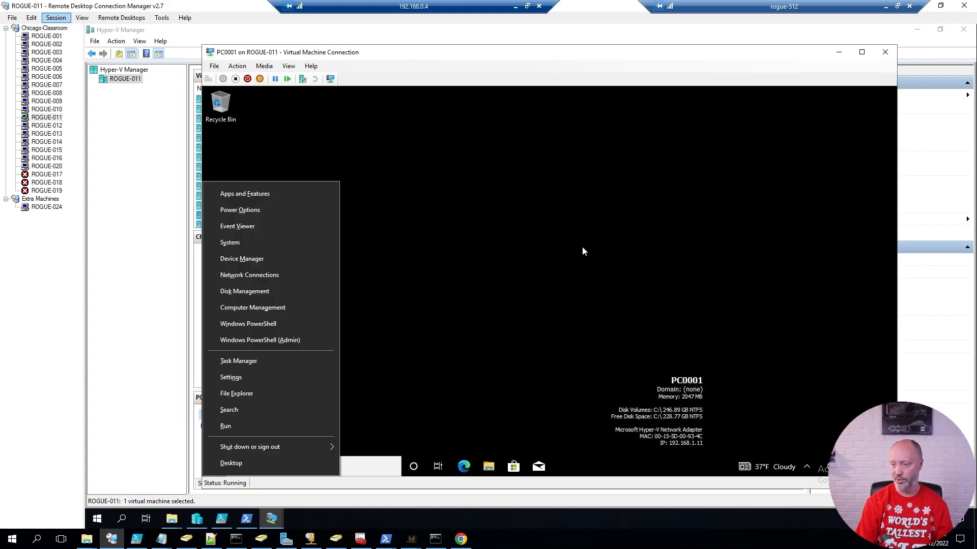
key(Escape)
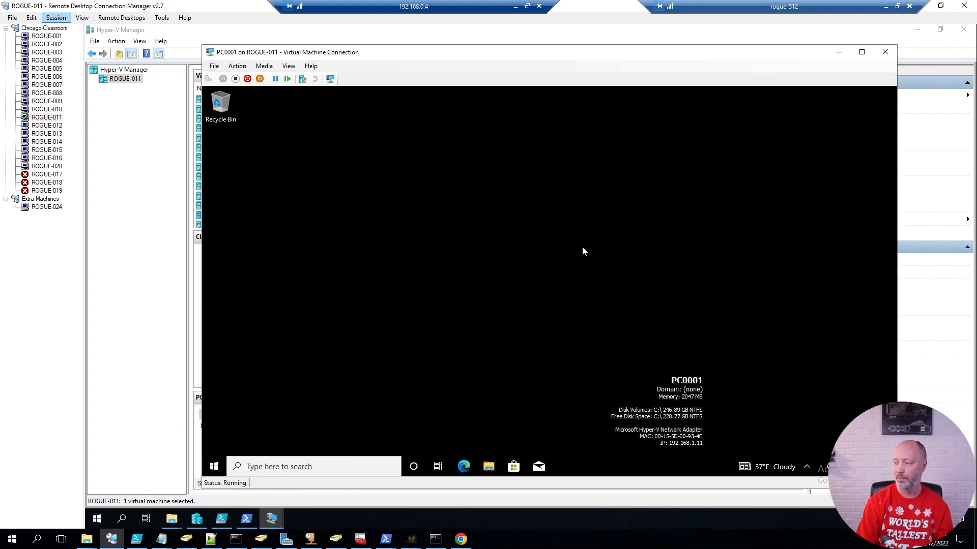
key(alt+y)
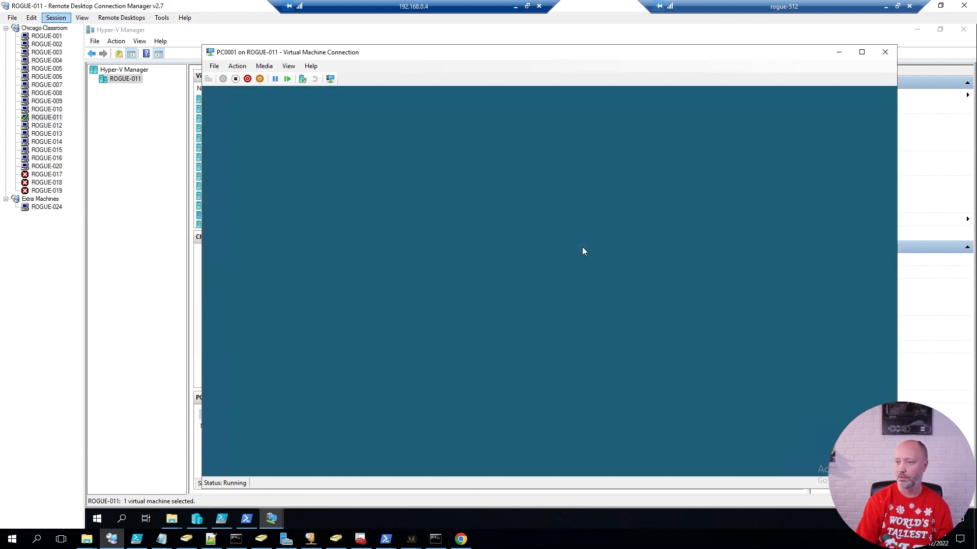
text(ipconfig)
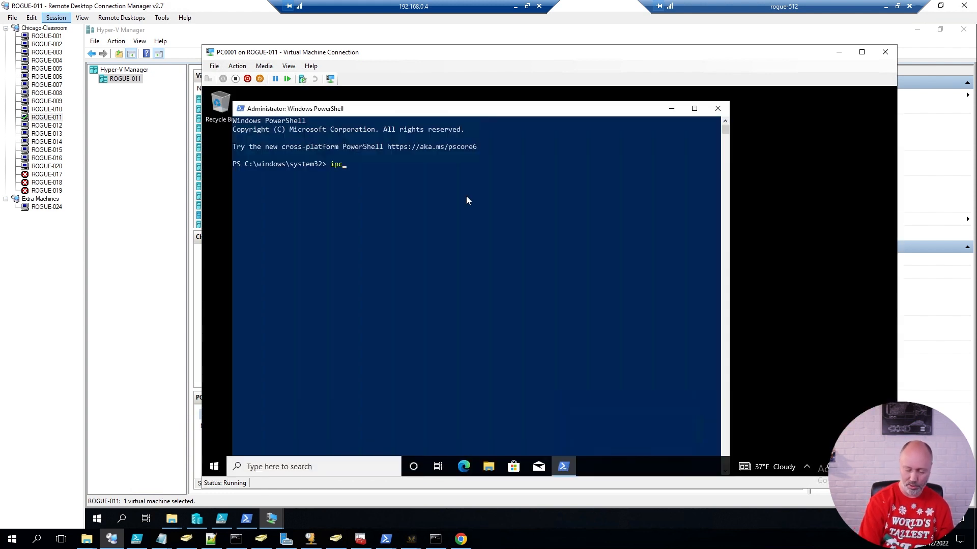
key(Return)
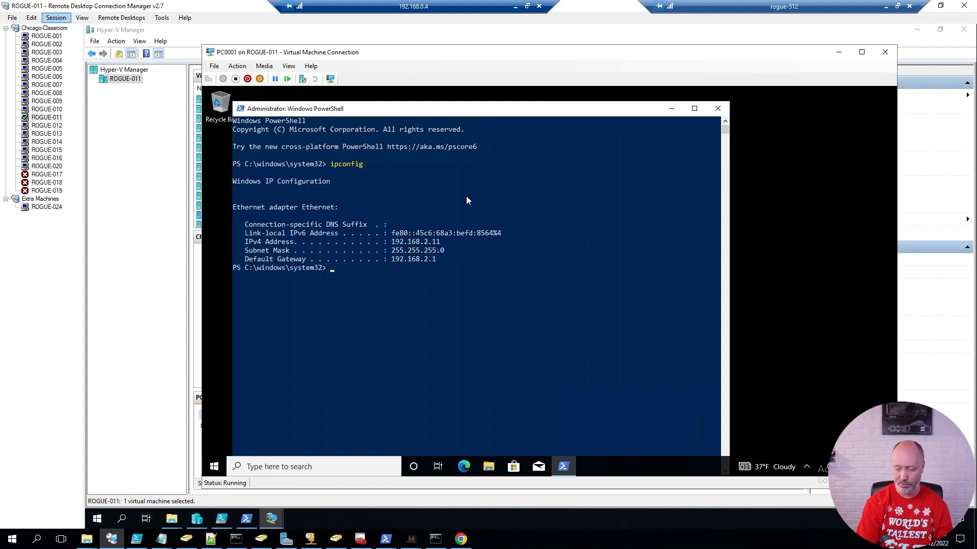
text(ping 8.8.8.8)
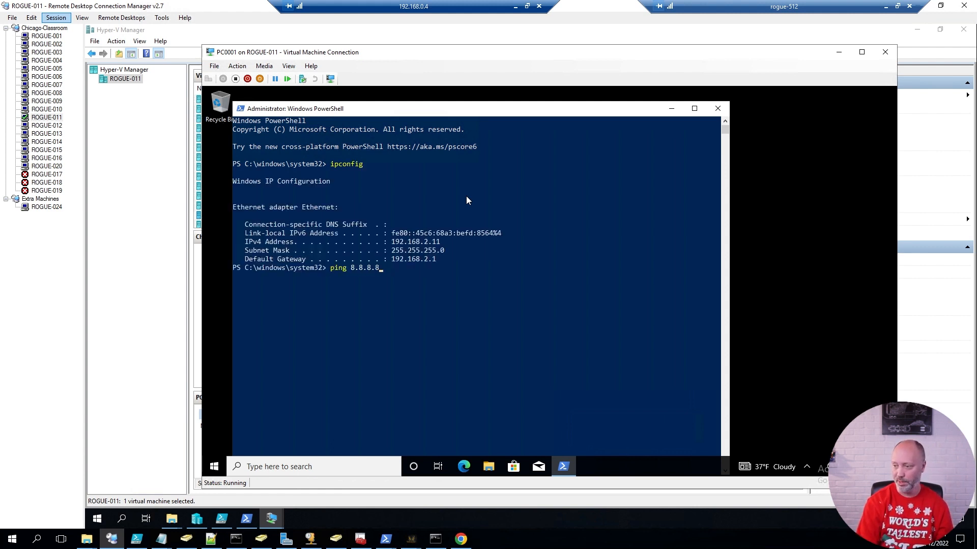
key(Return)
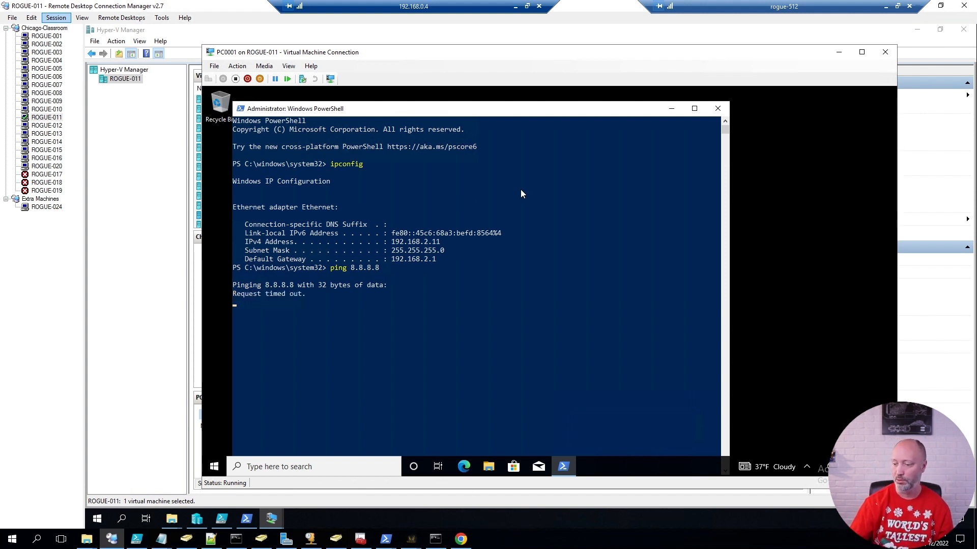
mouse_move(279, 525)
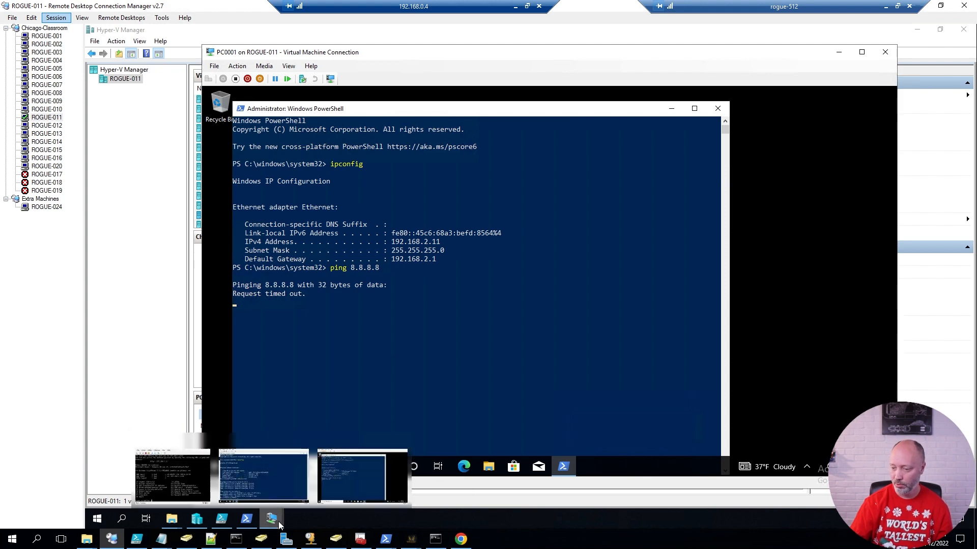
click(275, 468)
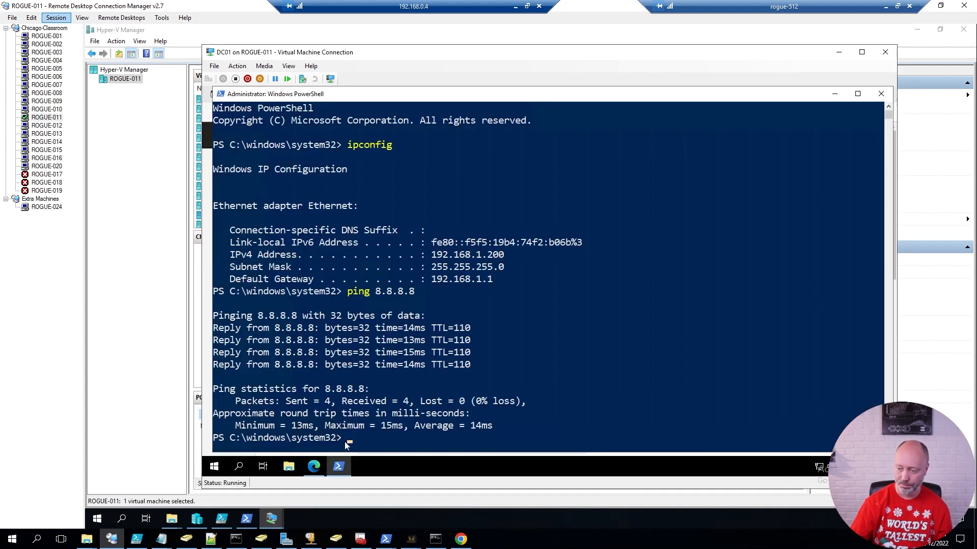
In pfSense, enable the OPT1 interface and rename its description to Chicago.
click(314, 467)
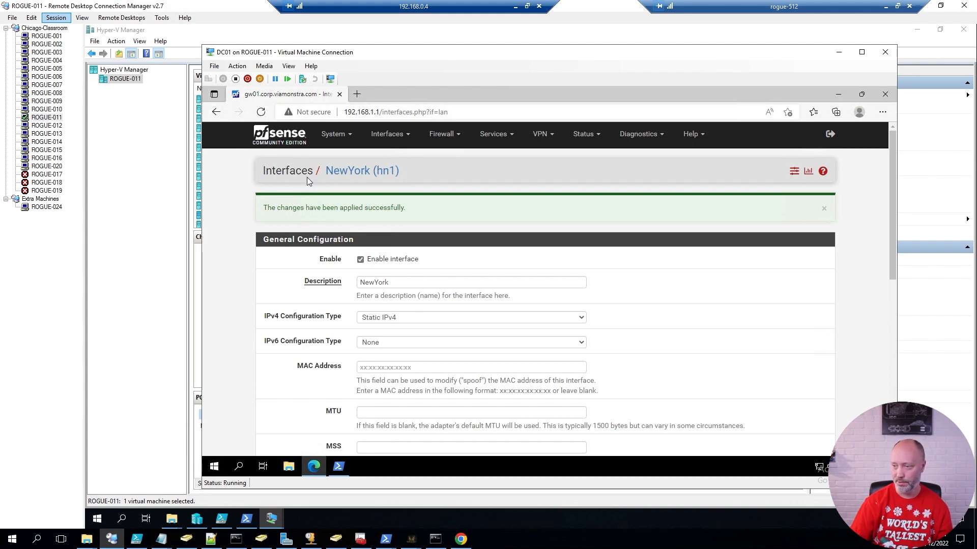
click(388, 134)
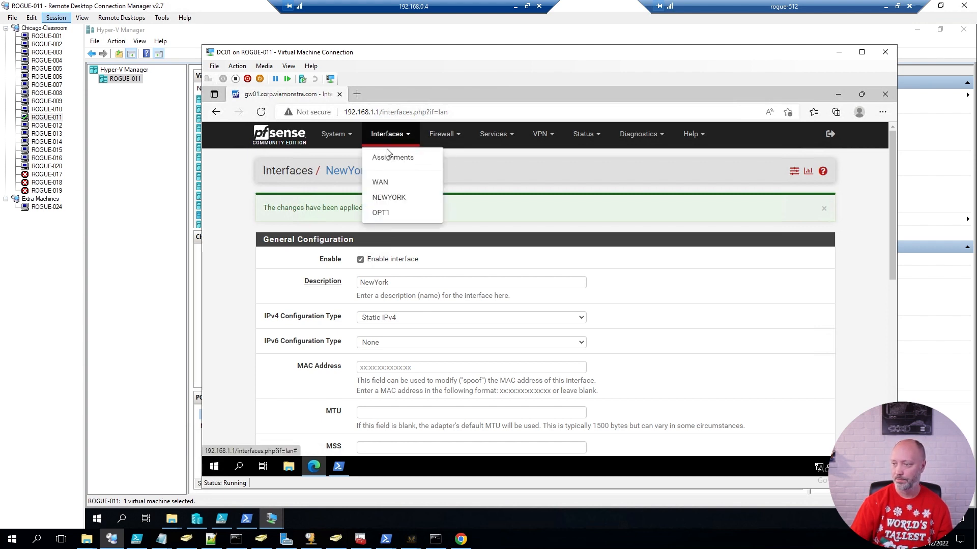
click(380, 213)
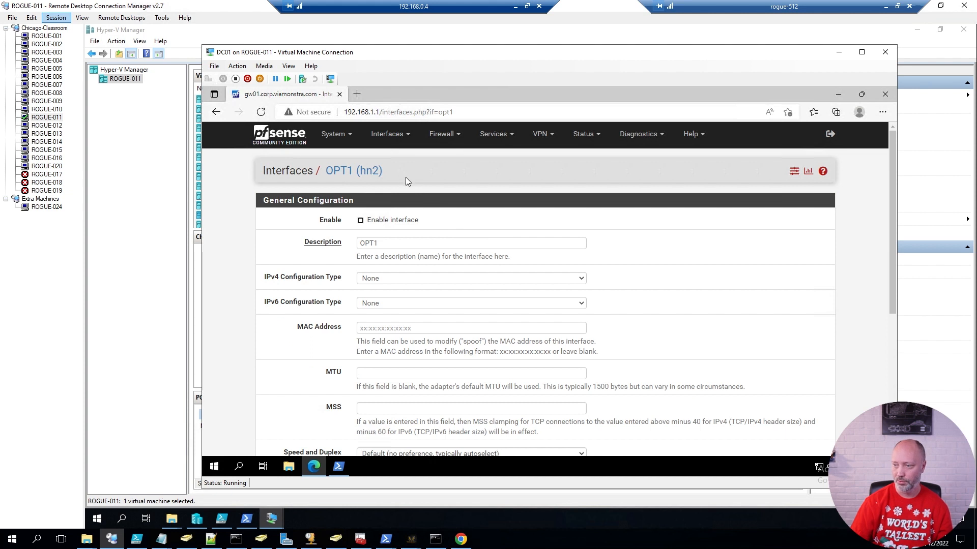
drag(412, 257, 395, 242)
click(396, 242)
click(312, 245)
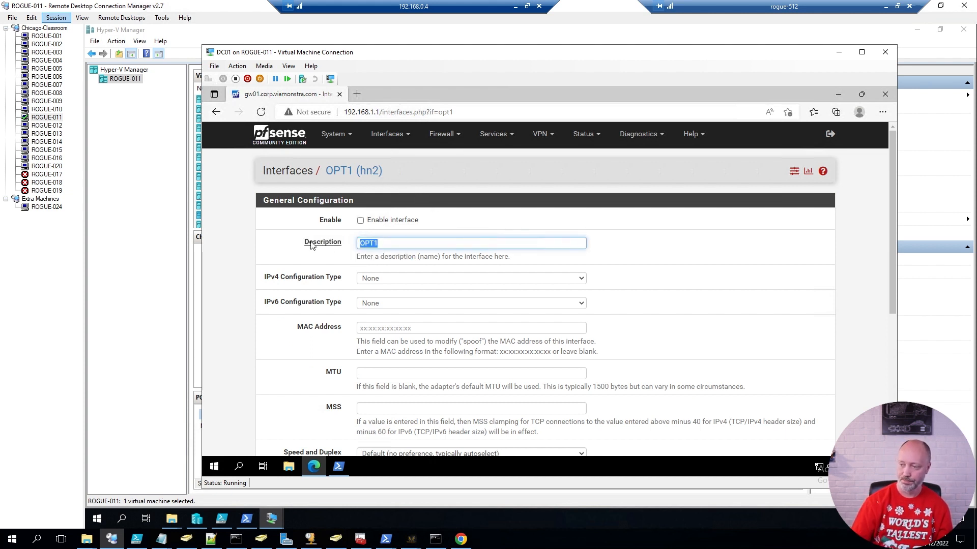
text(Chicago)
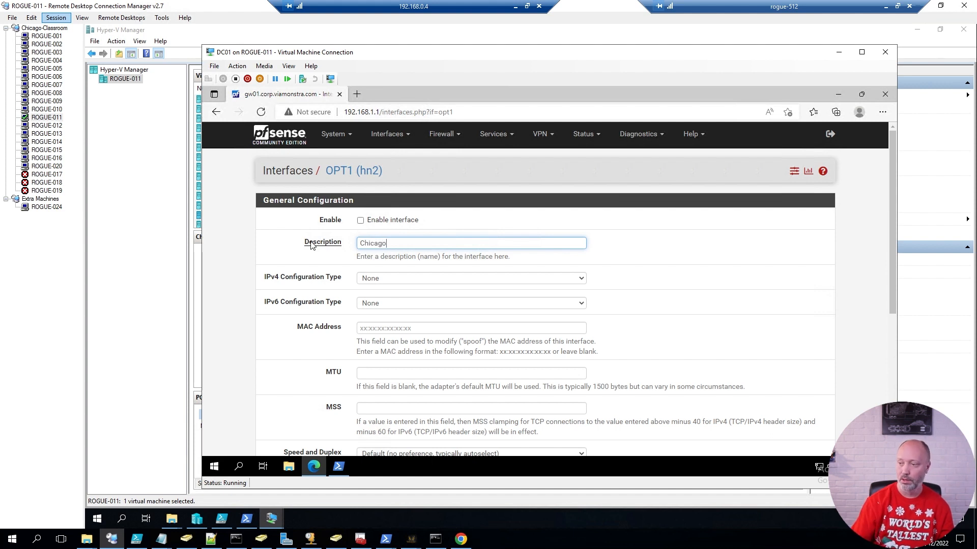
click(361, 220)
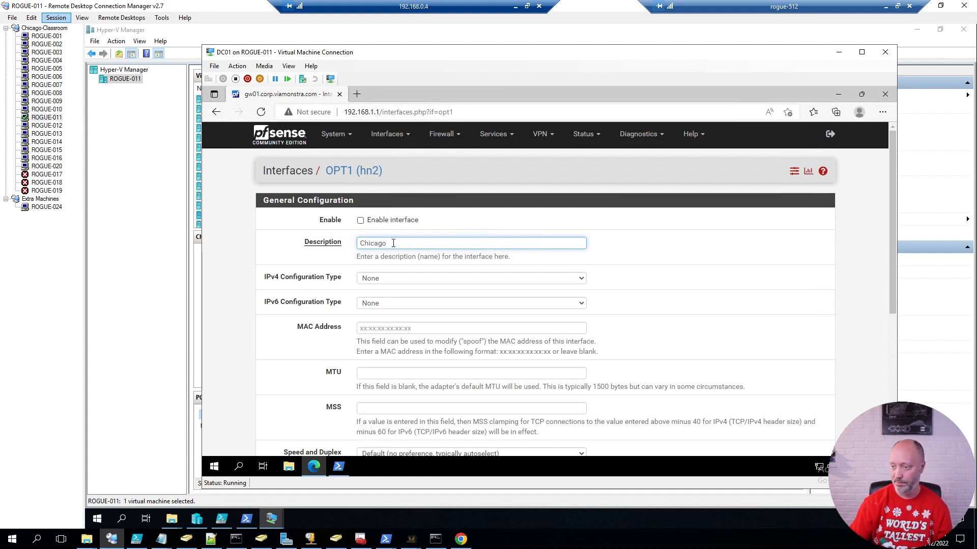
Give Chicago a static IPv4 address of 192.168.2.1/24, then save and apply the changes.
click(451, 279)
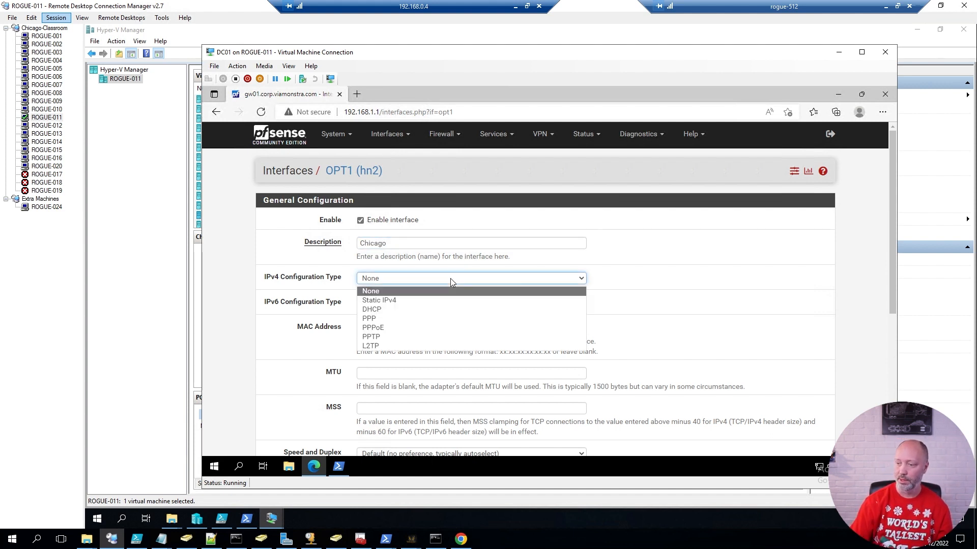
click(391, 301)
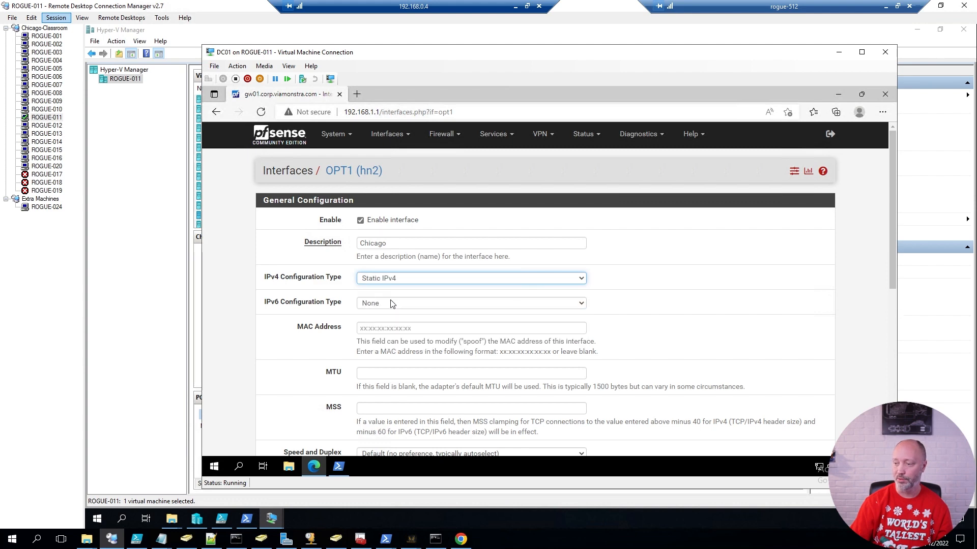
click(259, 386)
scroll(262, 385, down, 3)
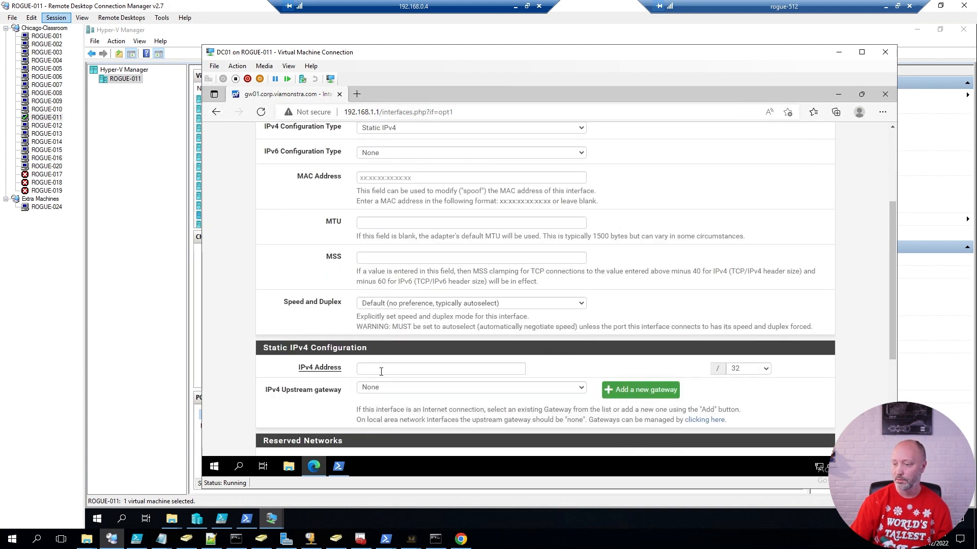
click(384, 370)
text(192.16)
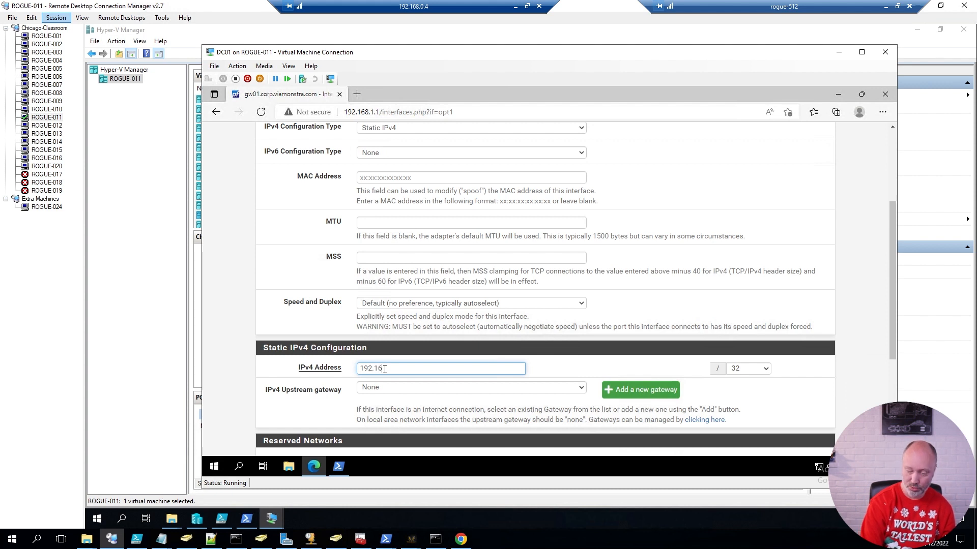
text(8.2.1)
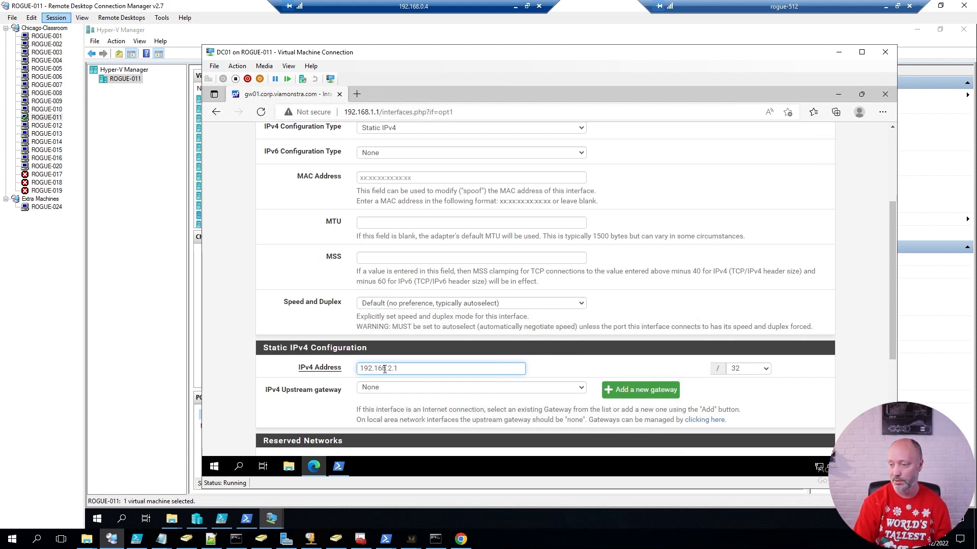
click(766, 370)
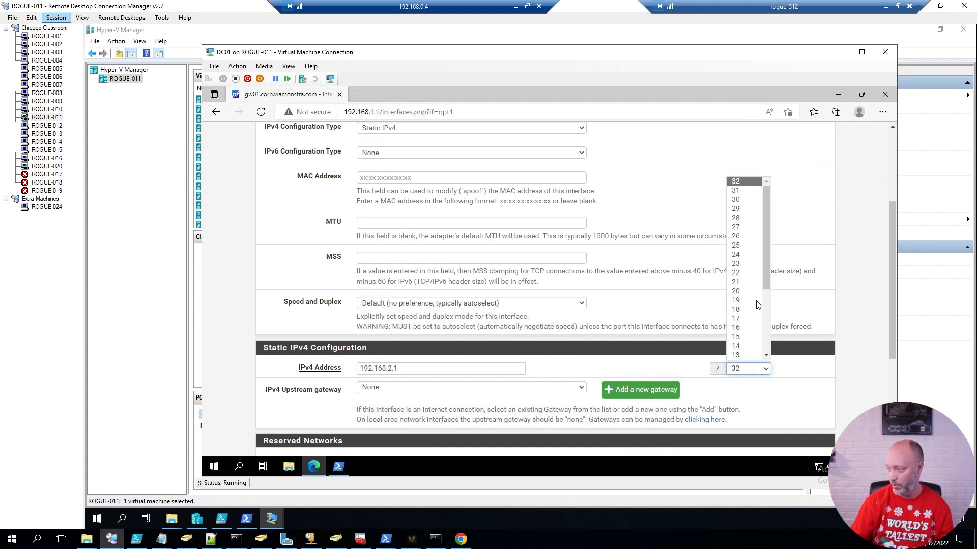
click(745, 254)
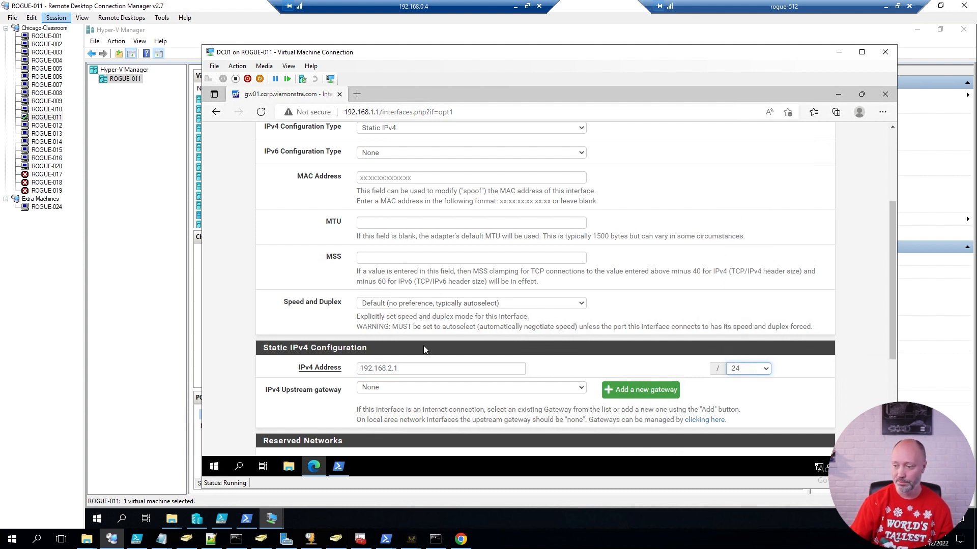
click(229, 386)
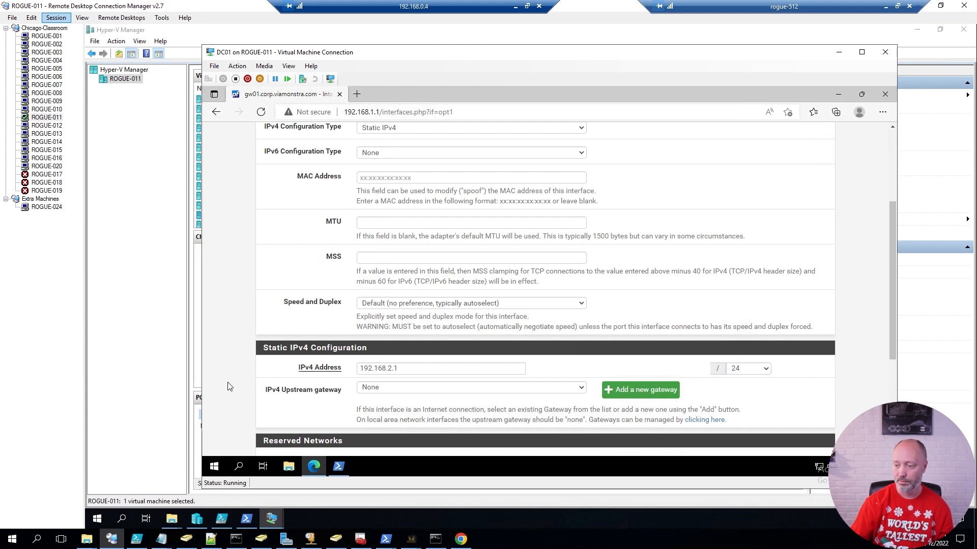
scroll(229, 387, down, 3)
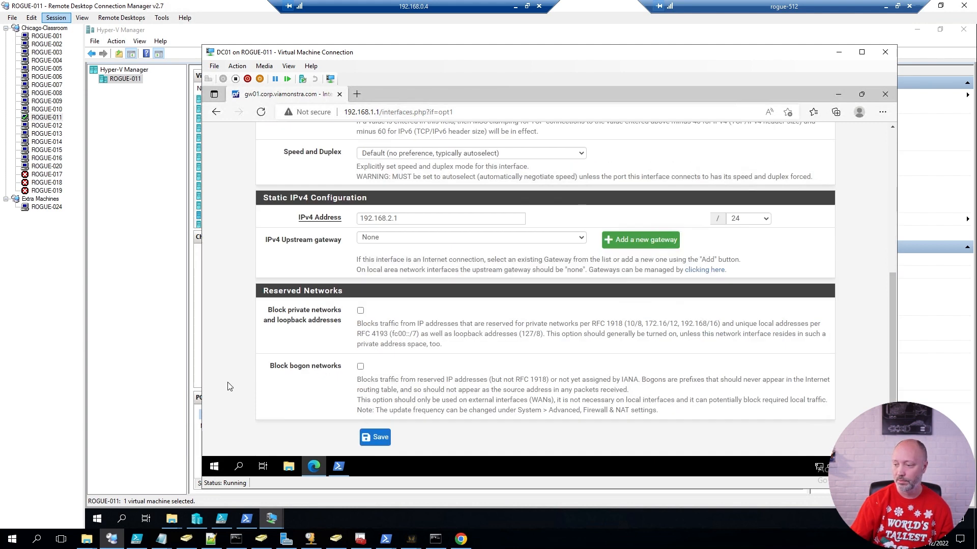
click(380, 439)
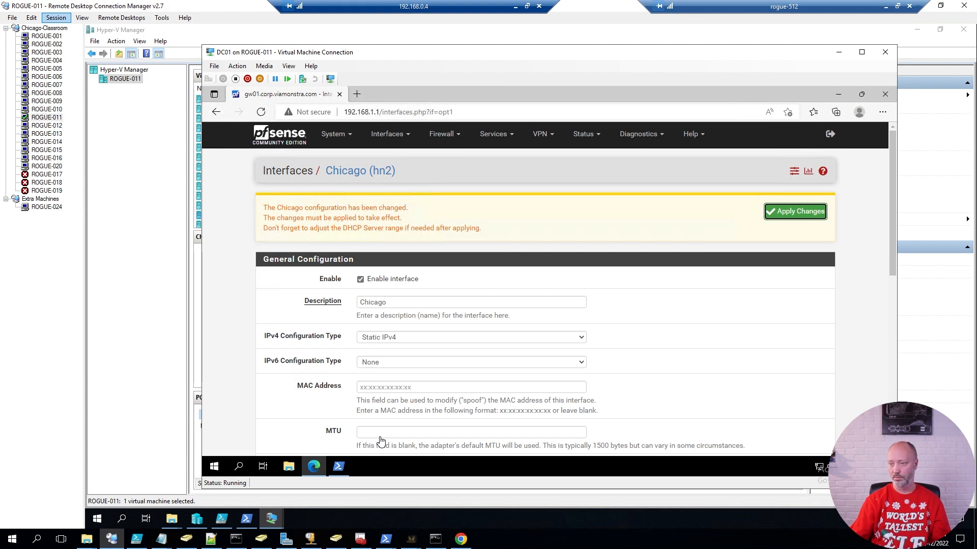
click(805, 214)
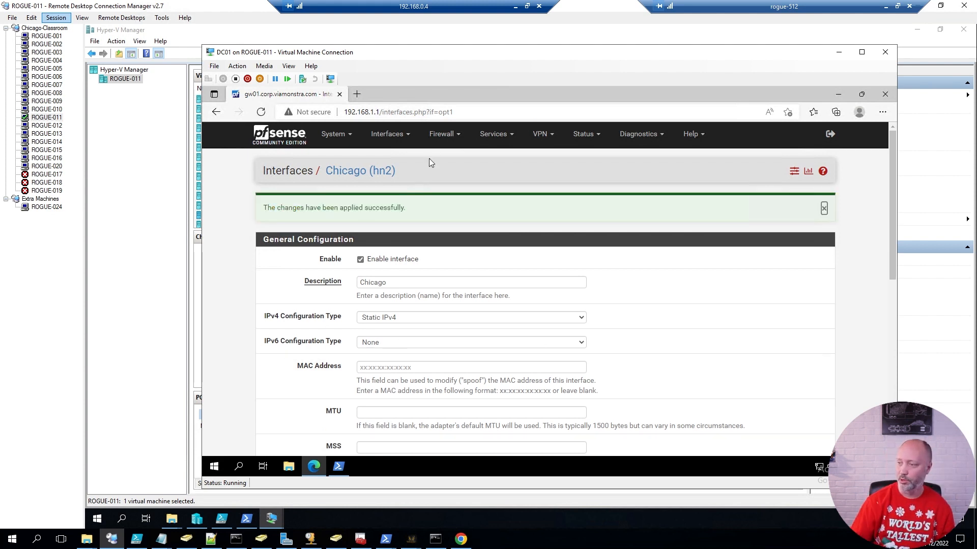
click(440, 136)
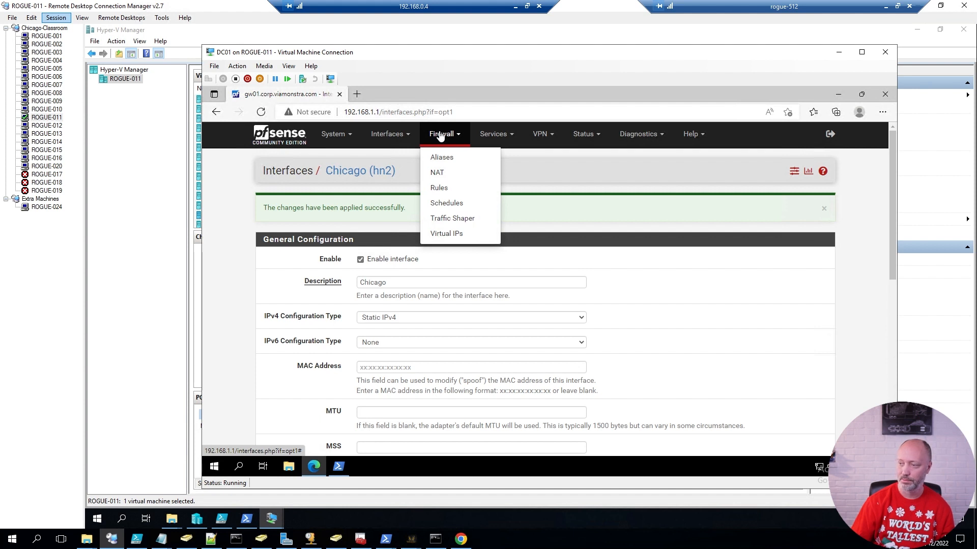
Go to the CHICAGO interface's firewall rules and start a new rule.
click(439, 188)
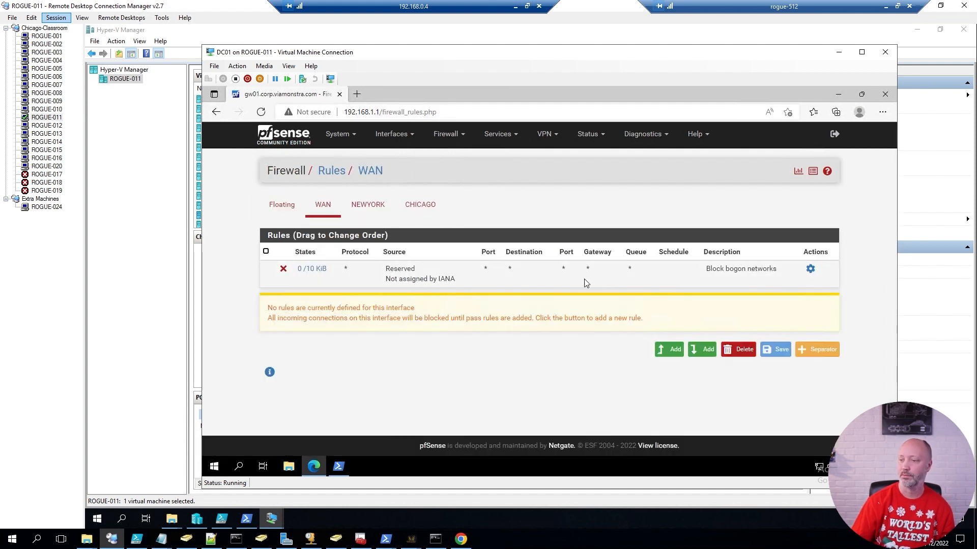
click(369, 205)
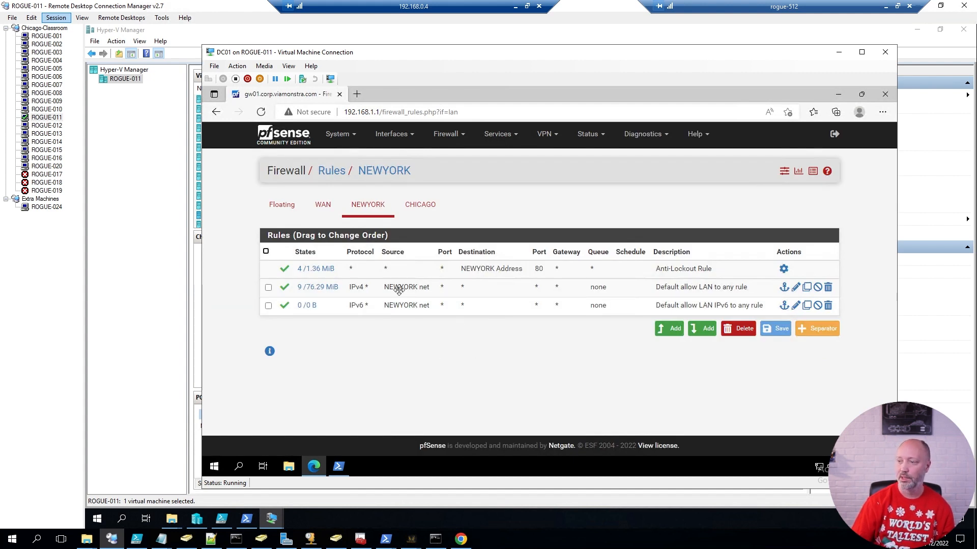
click(421, 209)
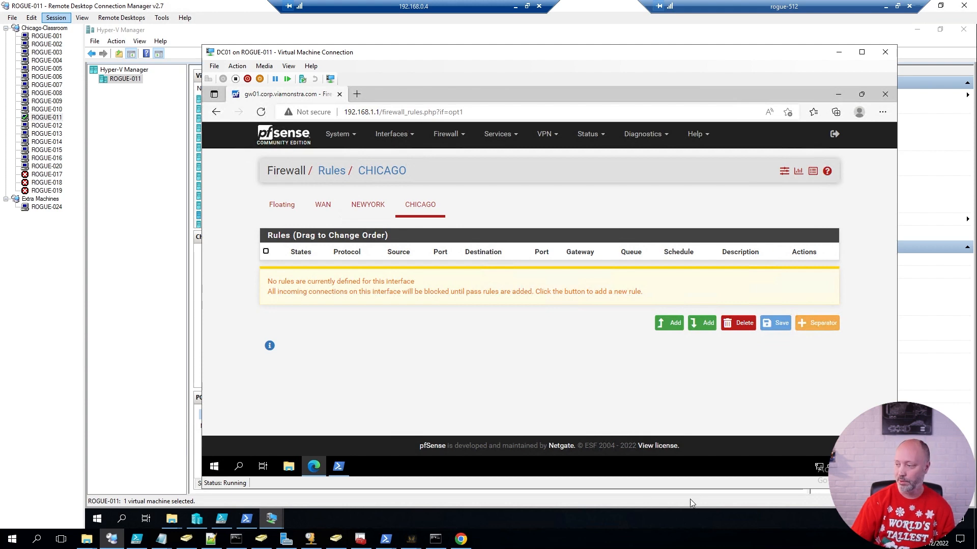
click(670, 324)
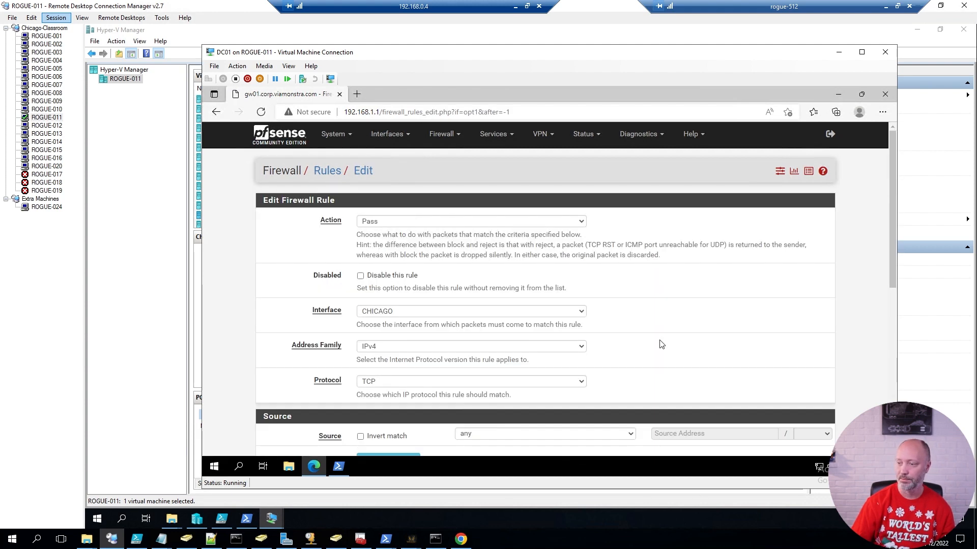
Make it a Pass rule for any protocol from CHICAGO net and save it.
click(380, 222)
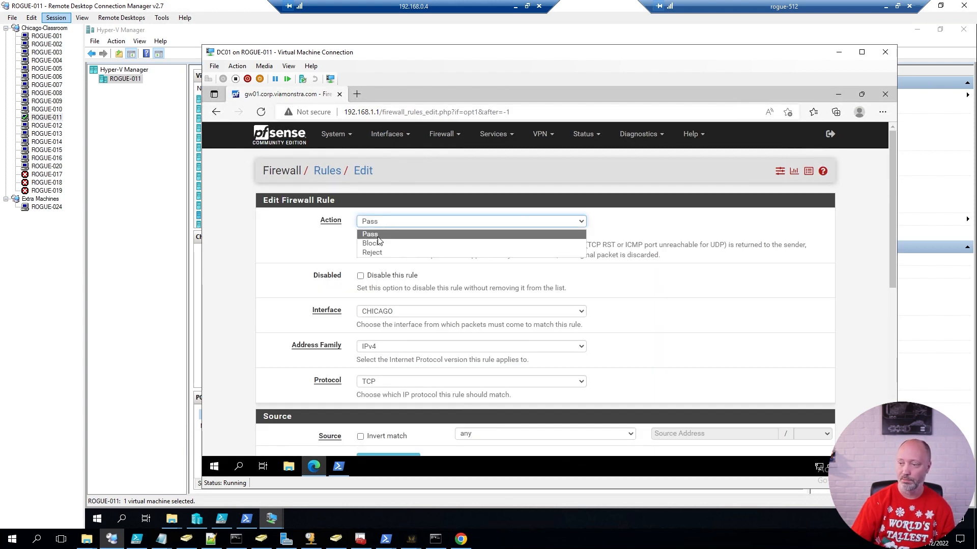
click(377, 234)
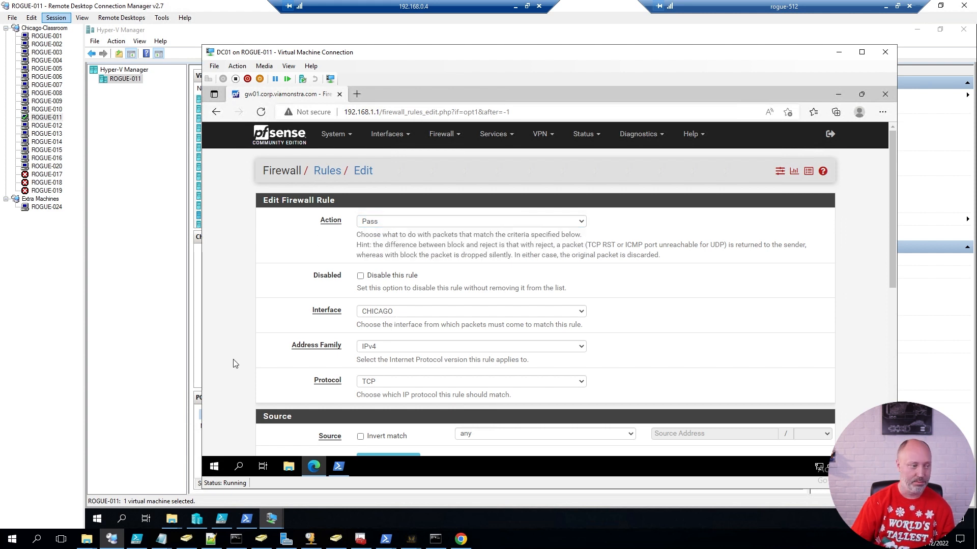
scroll(249, 363, down, 2)
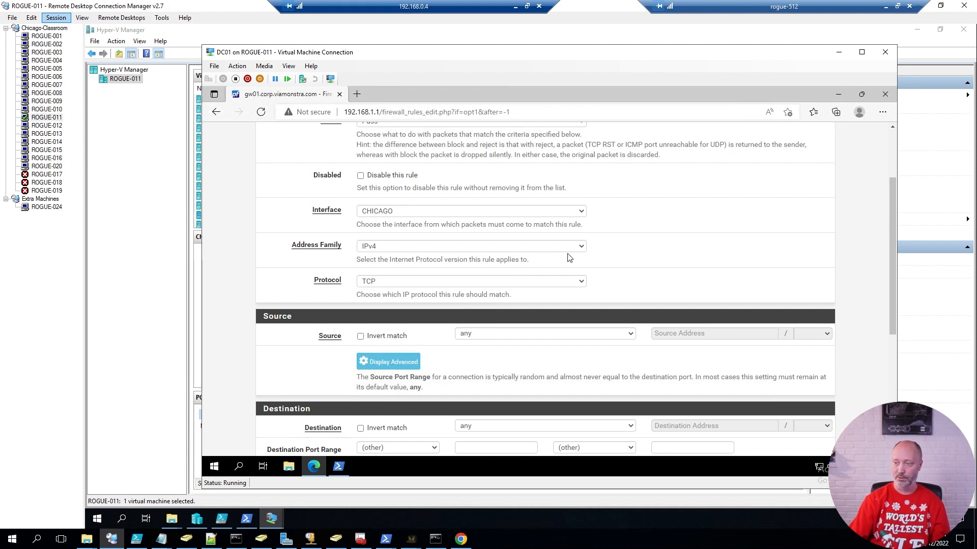
click(382, 287)
click(373, 293)
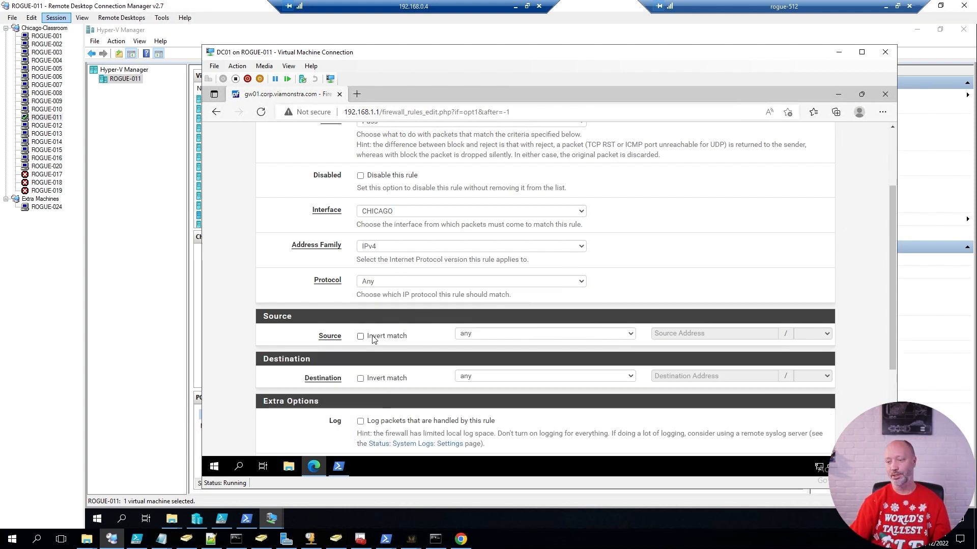
click(609, 338)
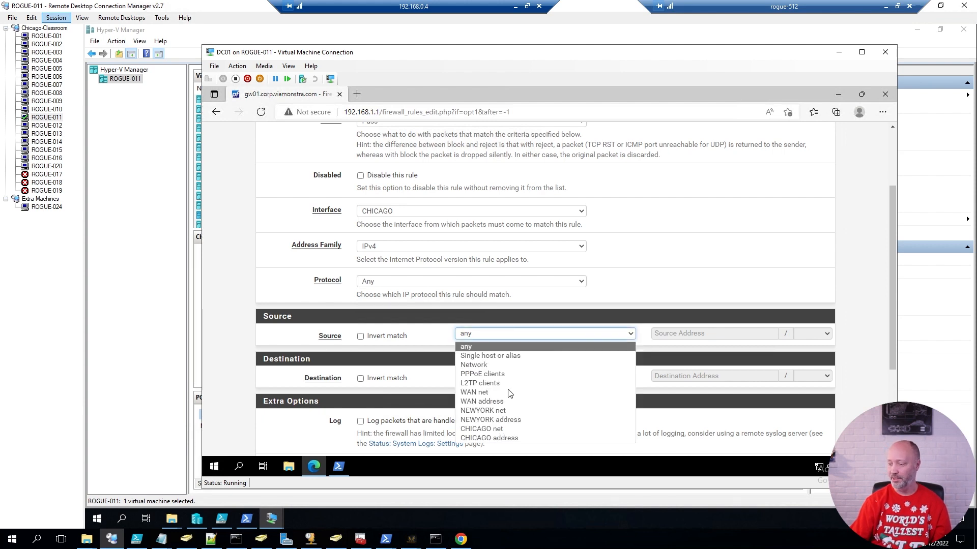
click(486, 430)
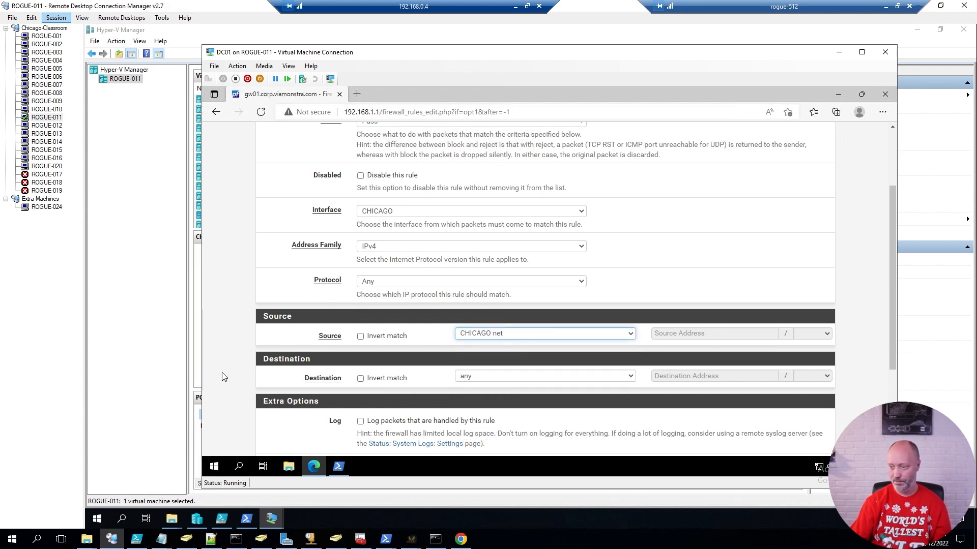
scroll(597, 336, down, 3)
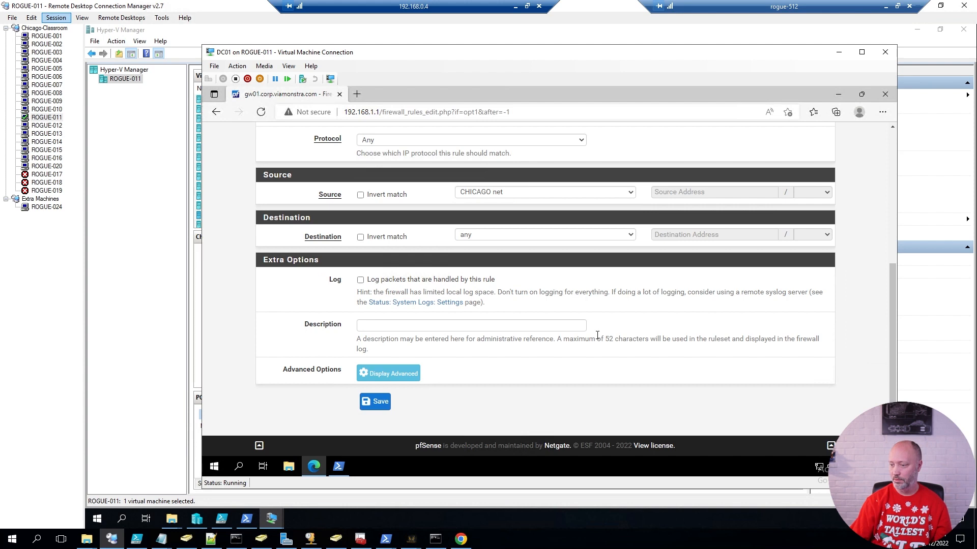
click(379, 402)
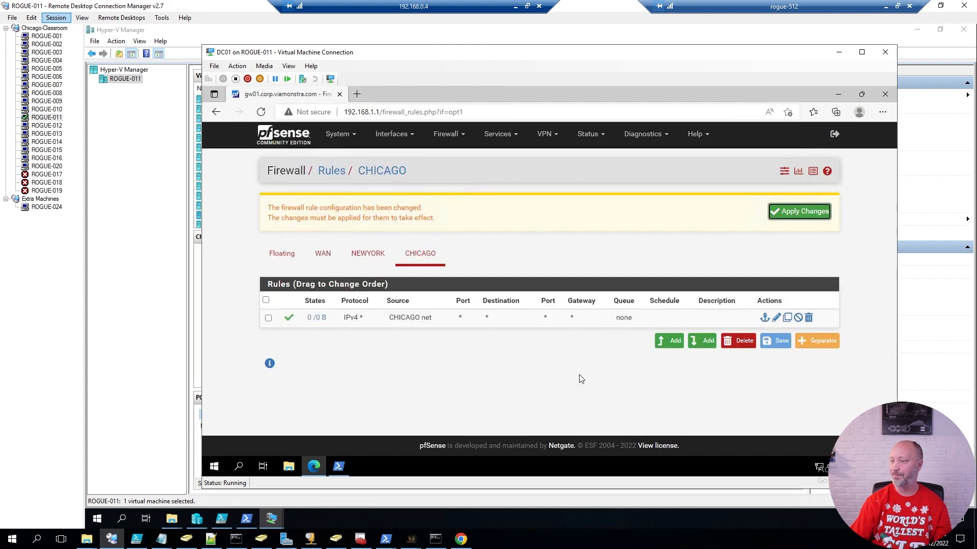
Start another CHICAGO rule with address family IPv6 and protocol Any.
click(670, 343)
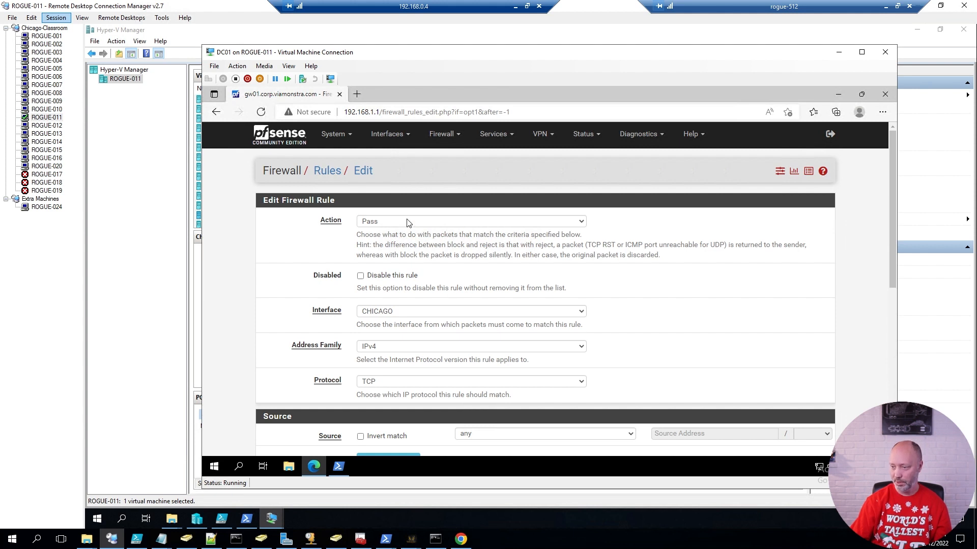
click(381, 348)
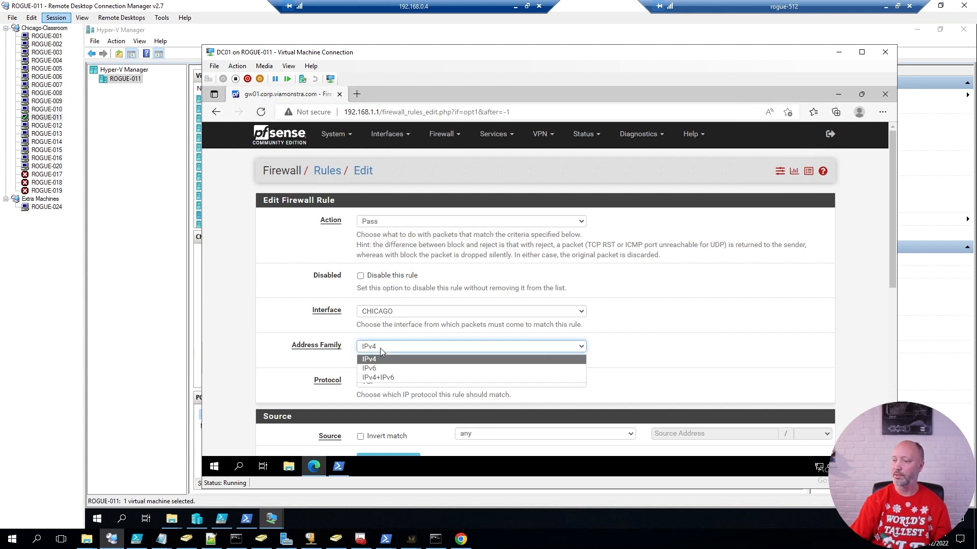
click(376, 369)
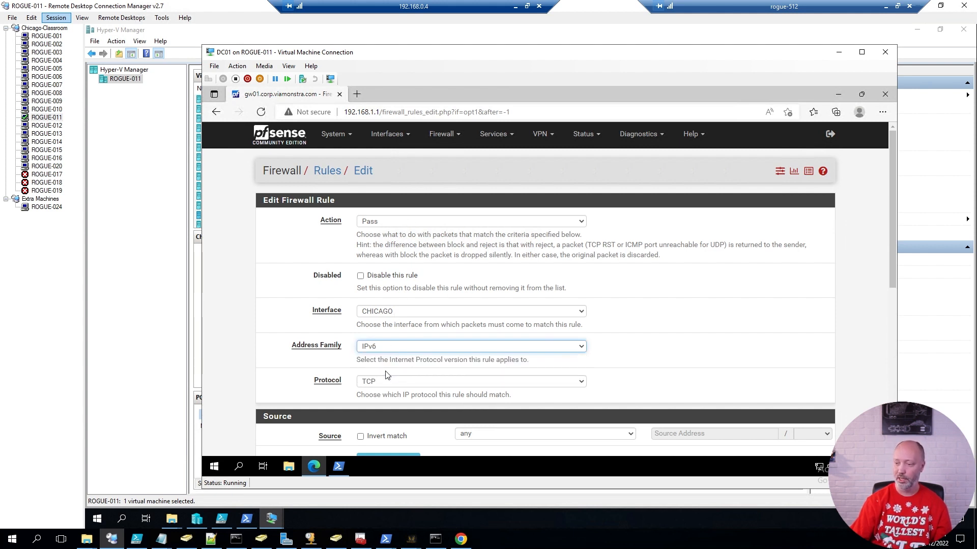
click(377, 383)
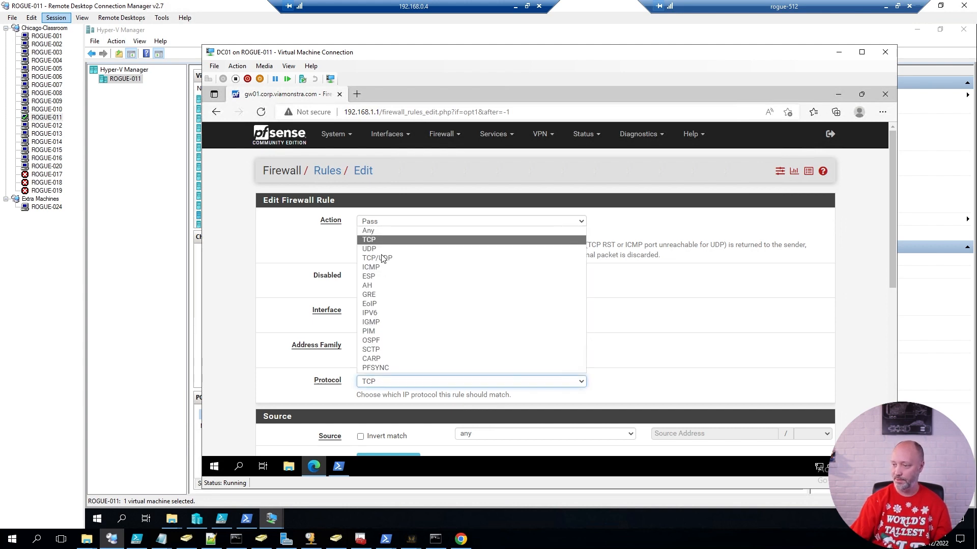
click(375, 231)
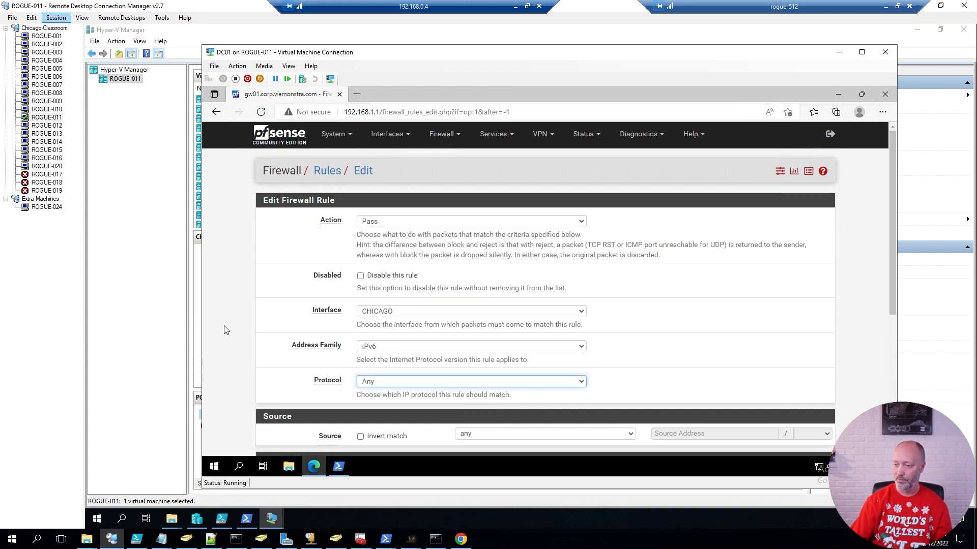
click(245, 333)
scroll(402, 342, down, 3)
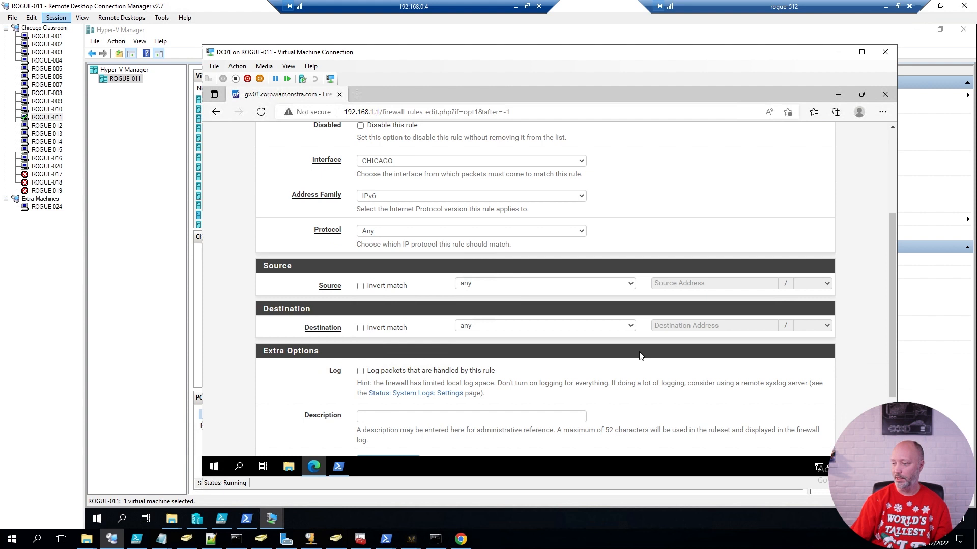
Set its source to CHICAGO net, save it, and apply the firewall rule changes.
click(629, 287)
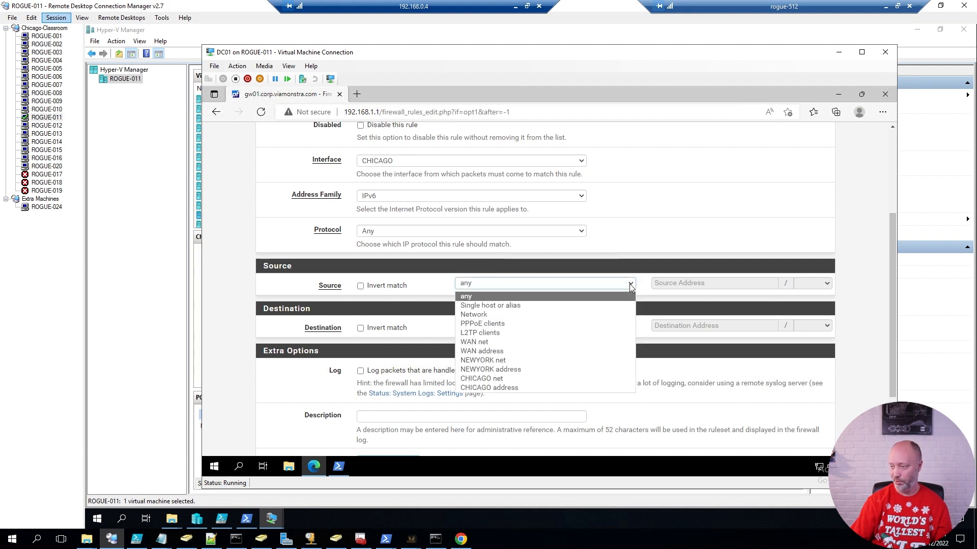
click(477, 379)
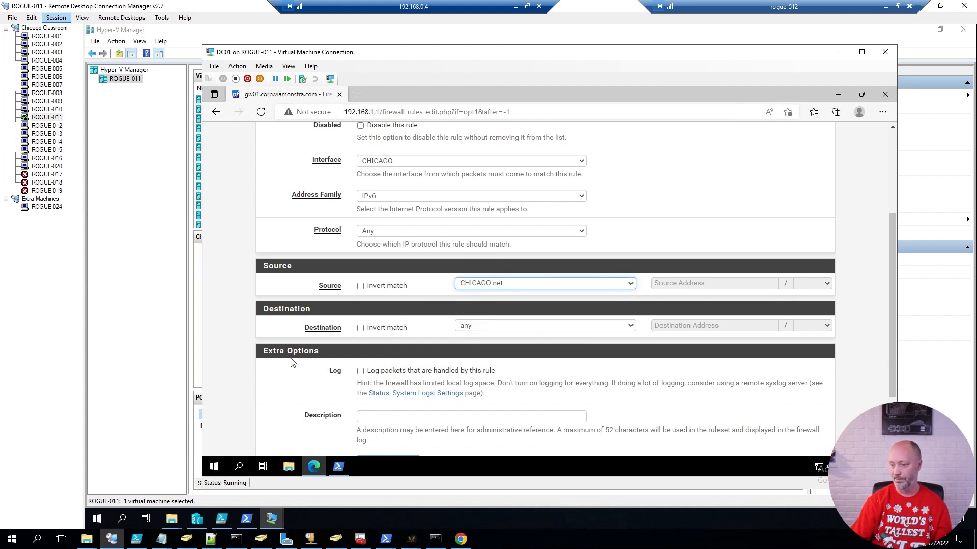
click(242, 358)
scroll(336, 358, down, 2)
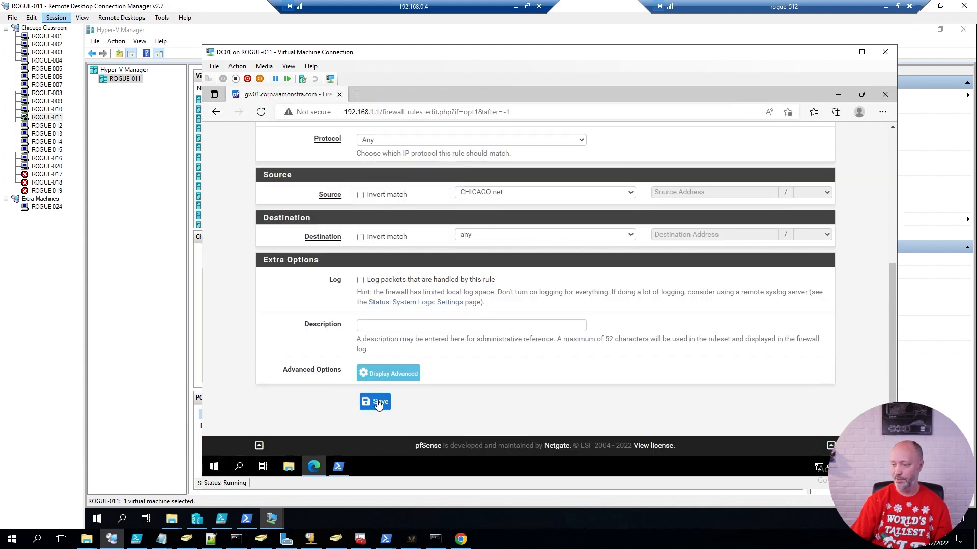
click(377, 404)
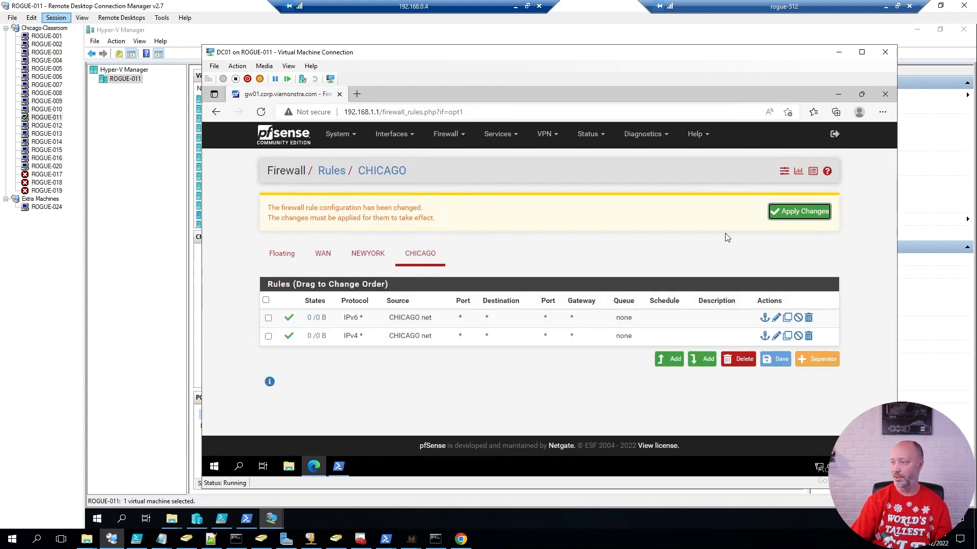
click(797, 213)
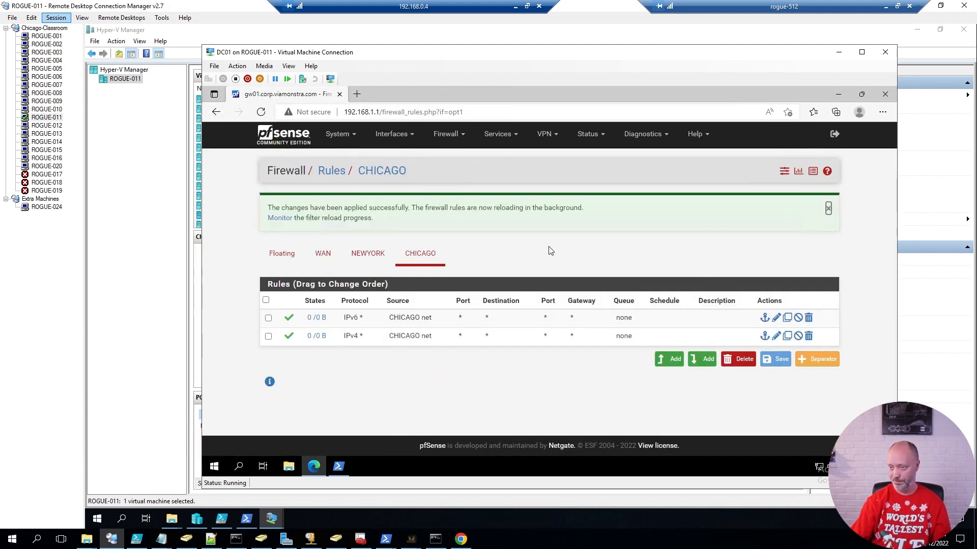
click(271, 518)
Open an administrator Windows PowerShell in the PC0001 VM.
click(359, 471)
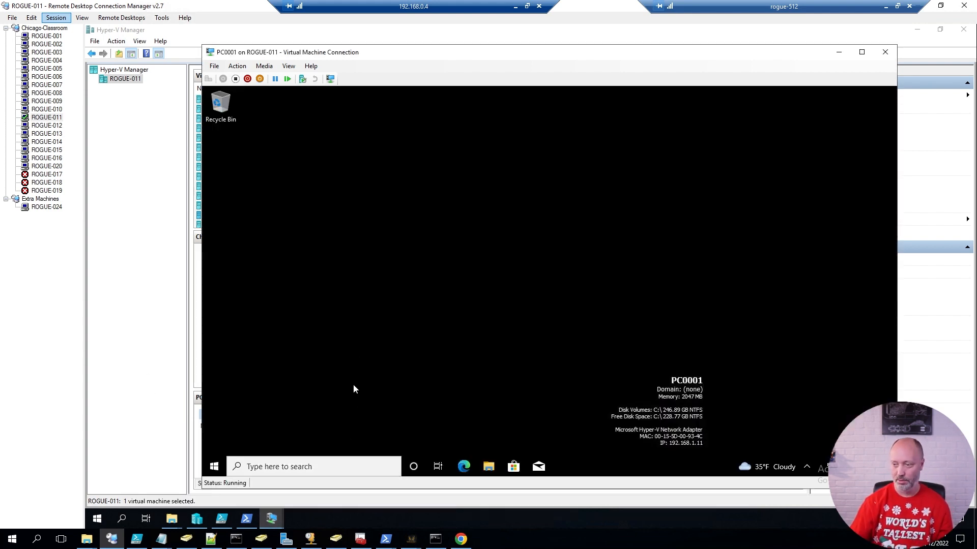
key(super+x)
key(a)
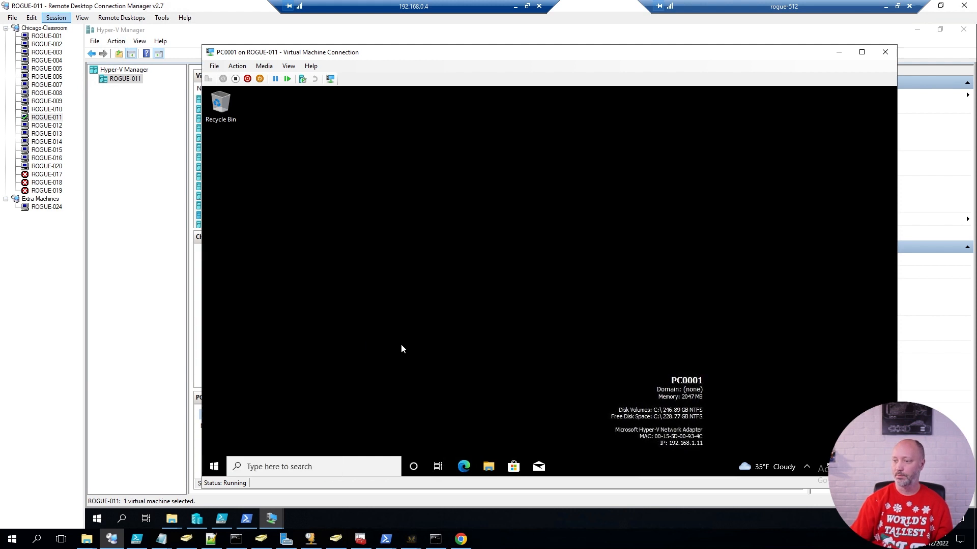
click(480, 338)
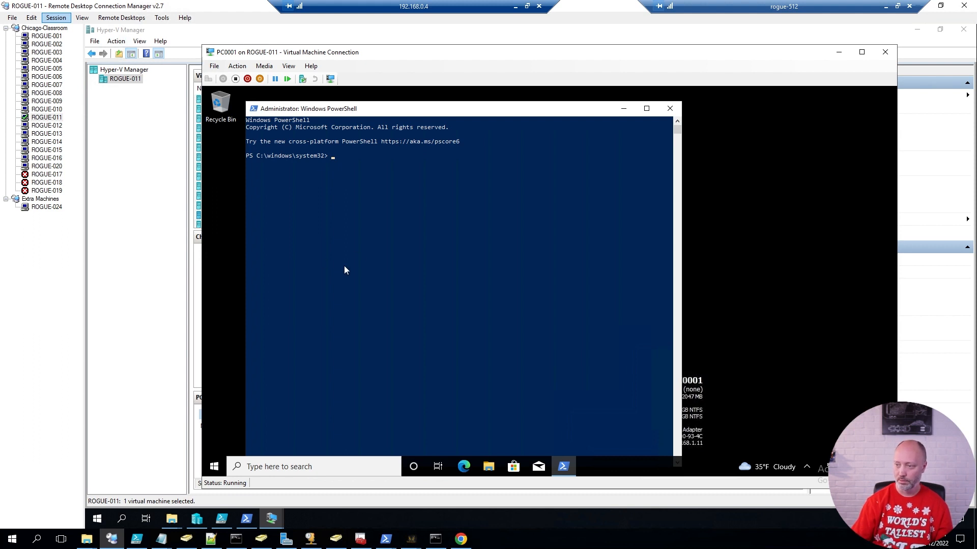
Ping 8.8.8.8 and dc01 with 0% loss, then bring the Paint network diagram forward.
text(p)
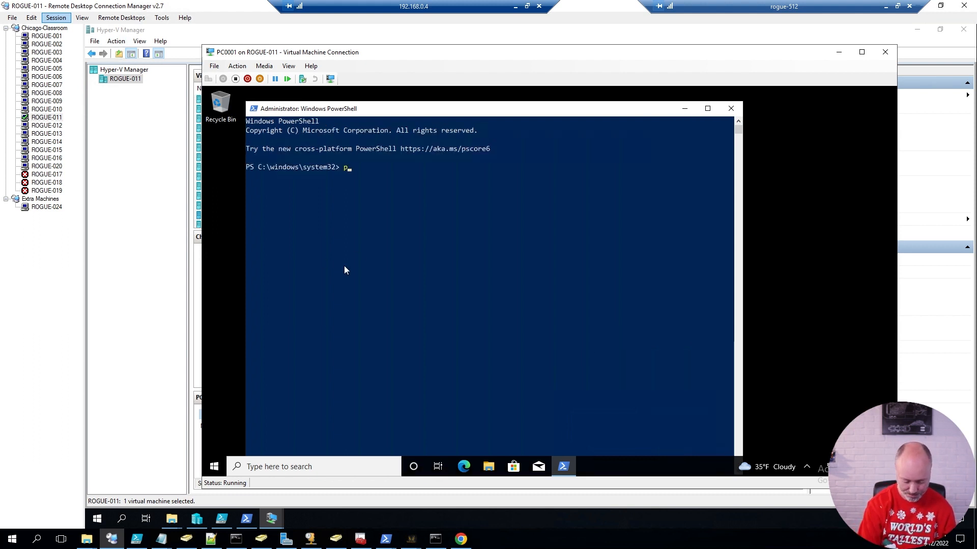
text(ing 8.8.8.8)
key(Return)
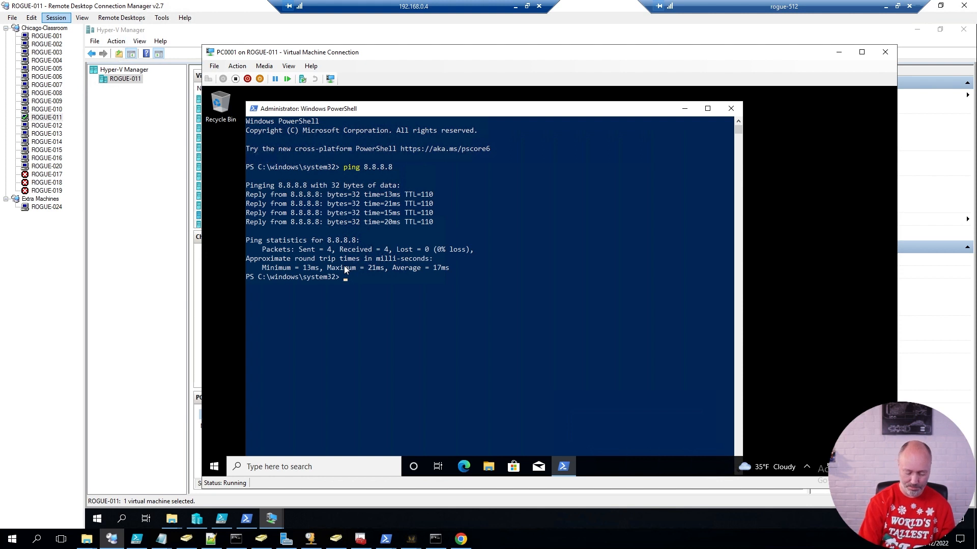
text(ping dc0)
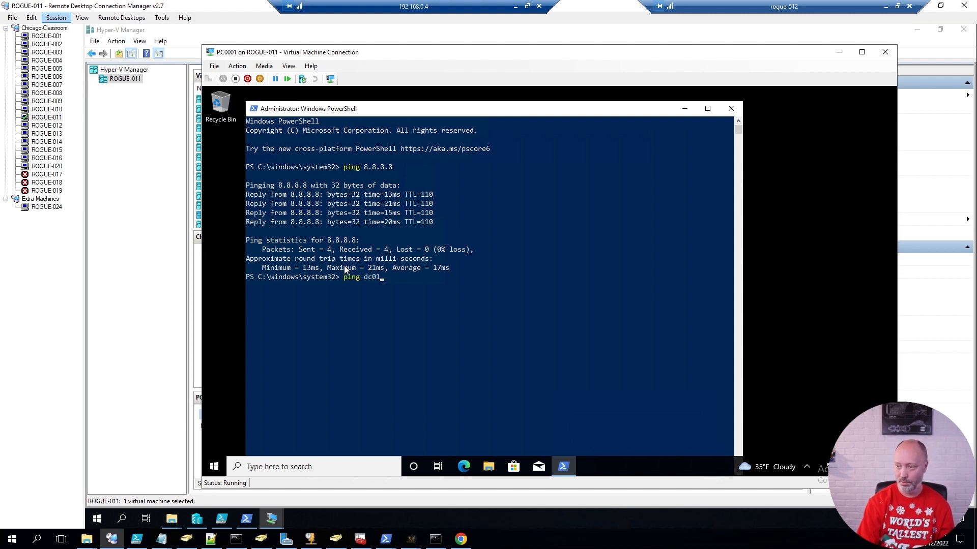
text(1)
key(Return)
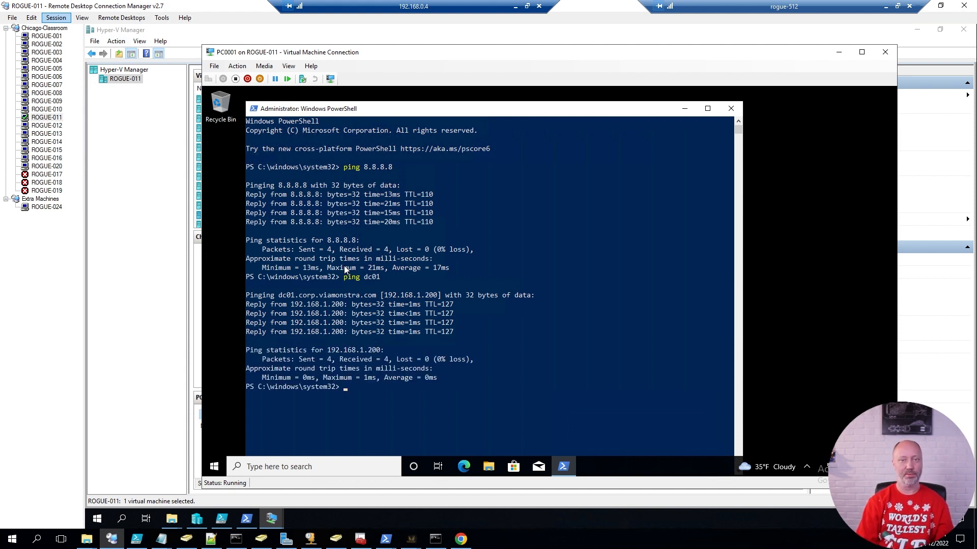
click(515, 10)
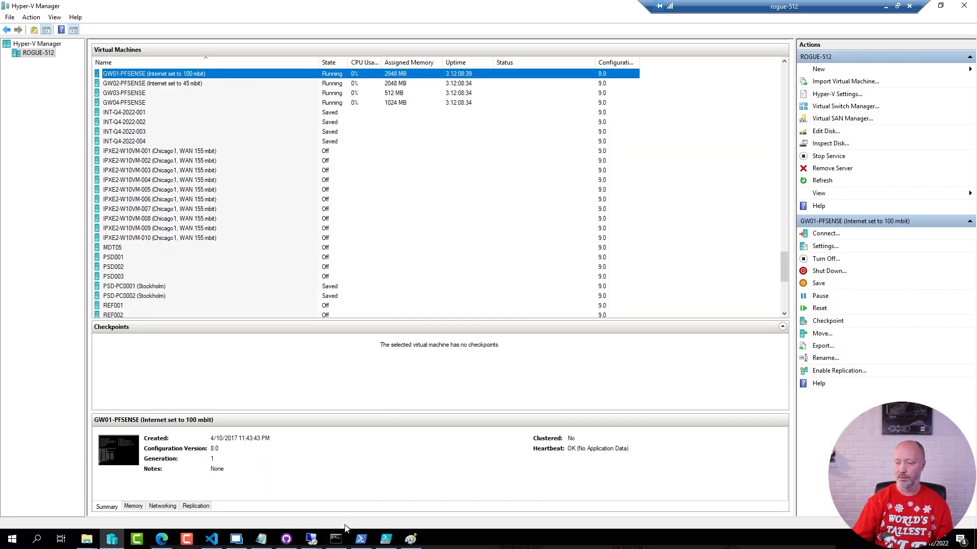
click(410, 539)
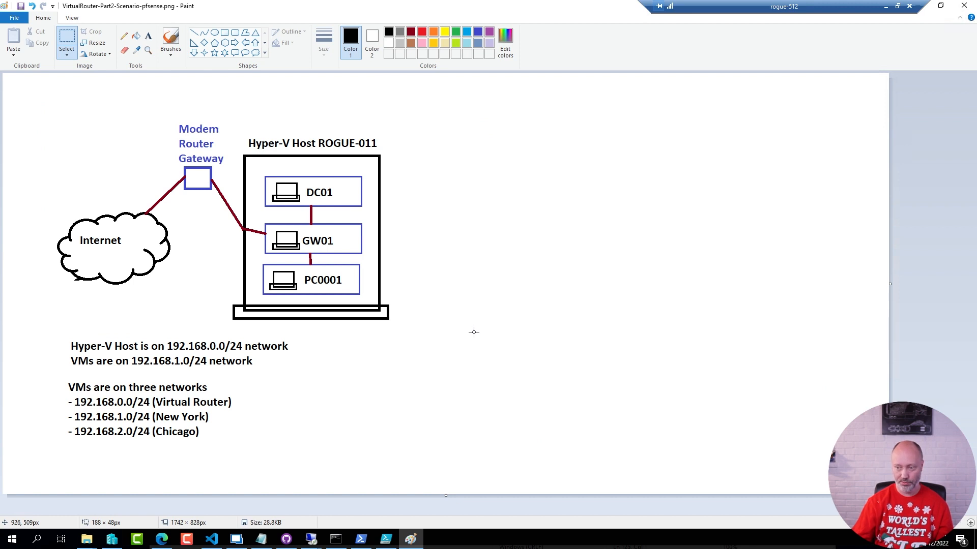